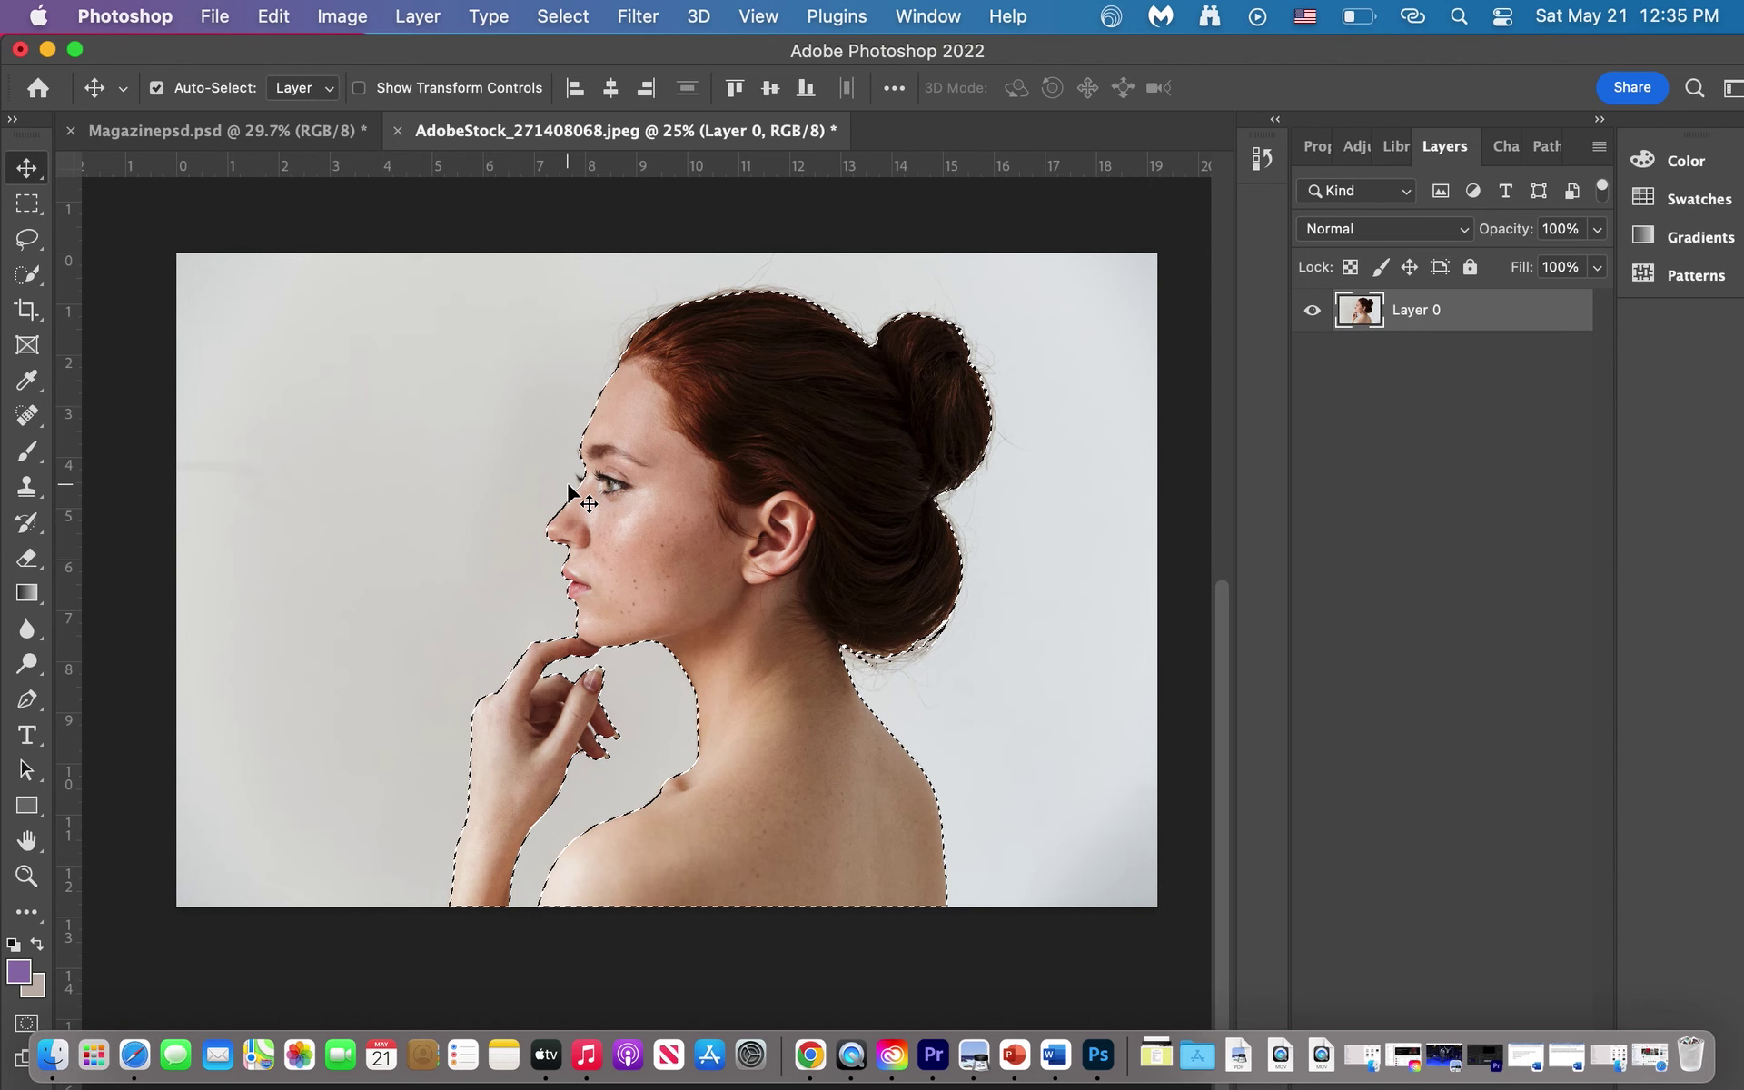
Step: Check the selection outline around the woman and open it in Select and Mask
{"action": "scroll", "coordinate": [569, 491], "scroll_direction": "up", "scroll_amount": 3}
{"action": "scroll", "coordinate": [567, 481], "scroll_direction": "up", "scroll_amount": 2}
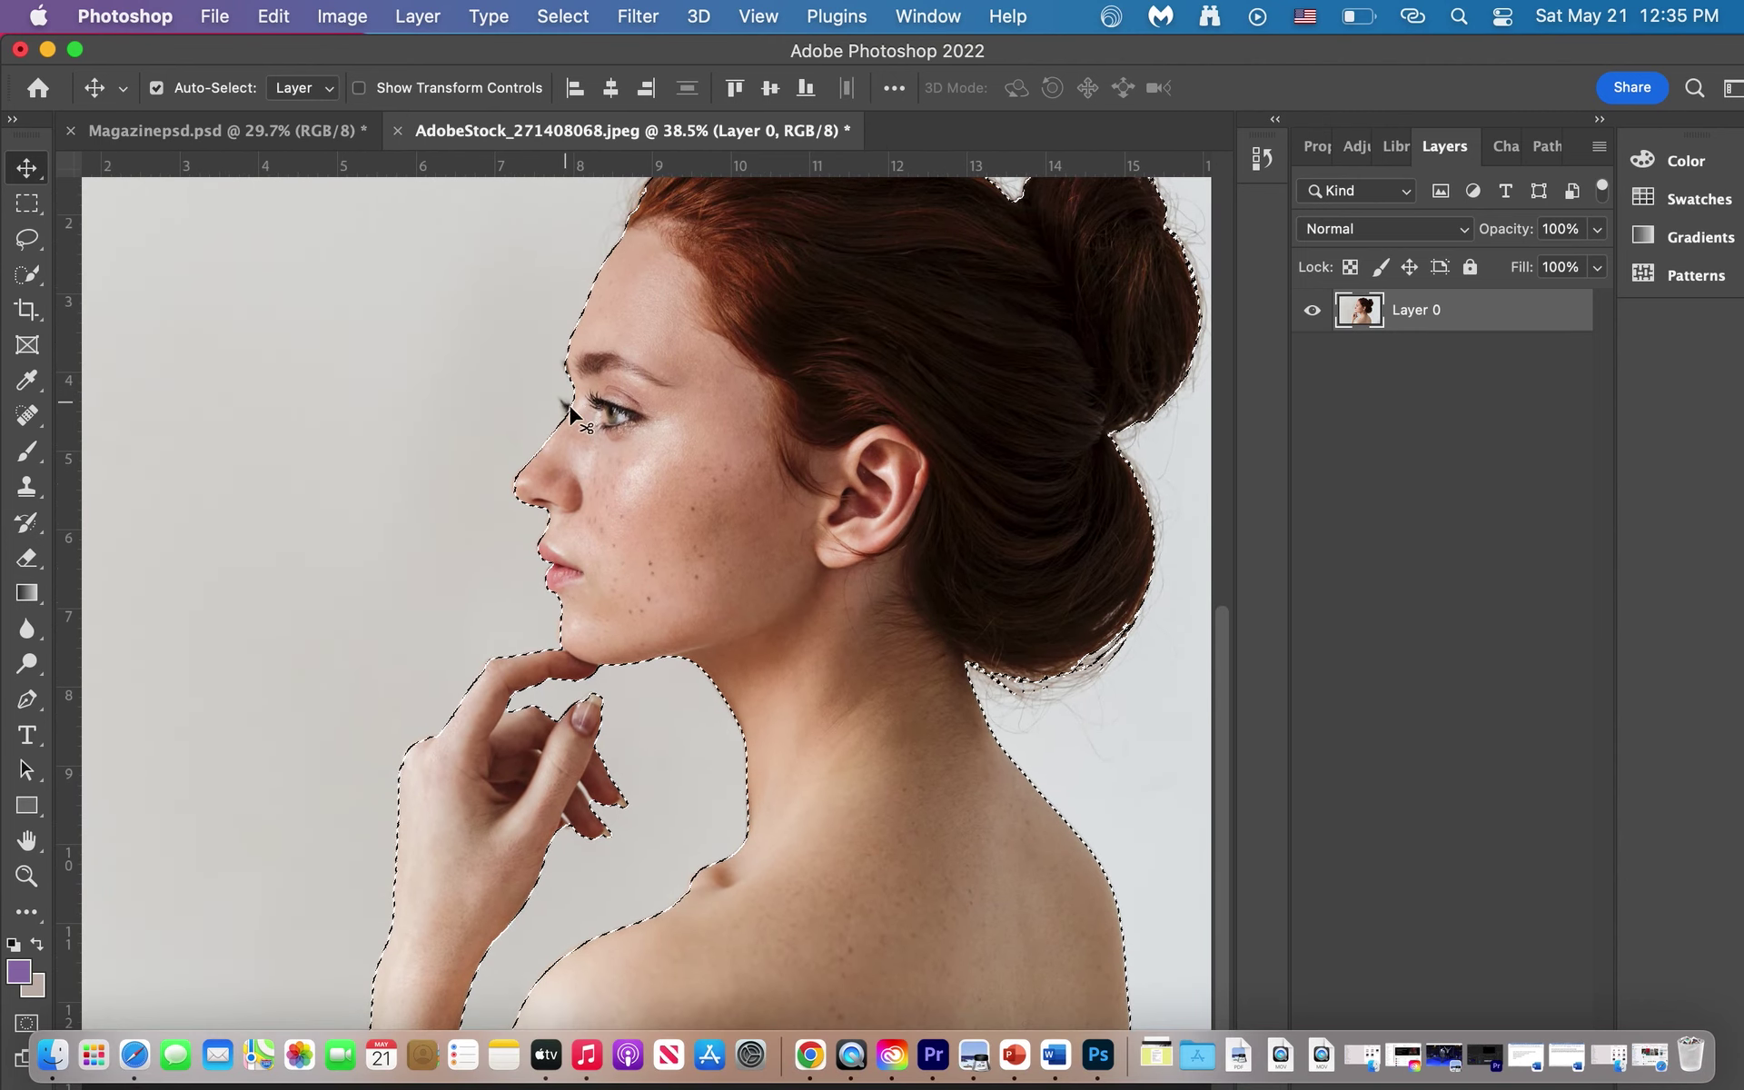
{"action": "scroll", "coordinate": [675, 576], "scroll_direction": "down", "scroll_amount": 3}
{"action": "scroll", "coordinate": [674, 576], "scroll_direction": "down", "scroll_amount": 2}
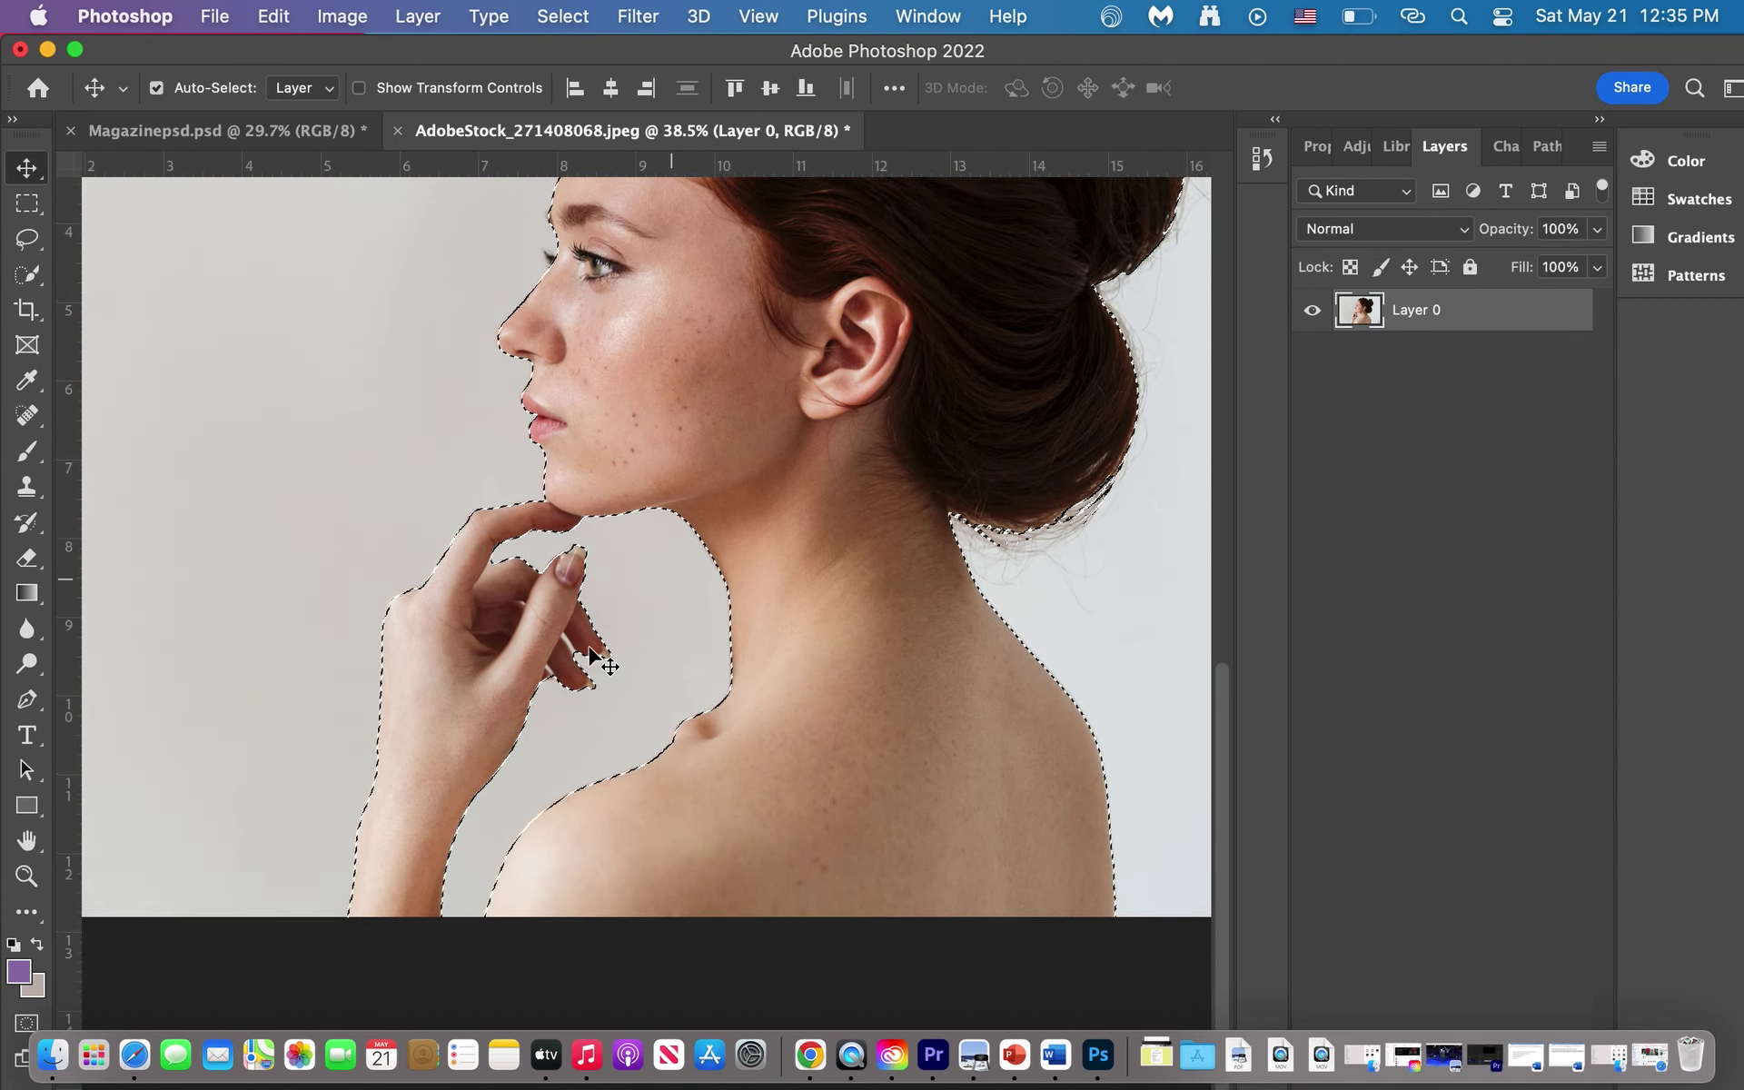
{"action": "scroll", "coordinate": [611, 723], "scroll_direction": "down", "scroll_amount": 4}
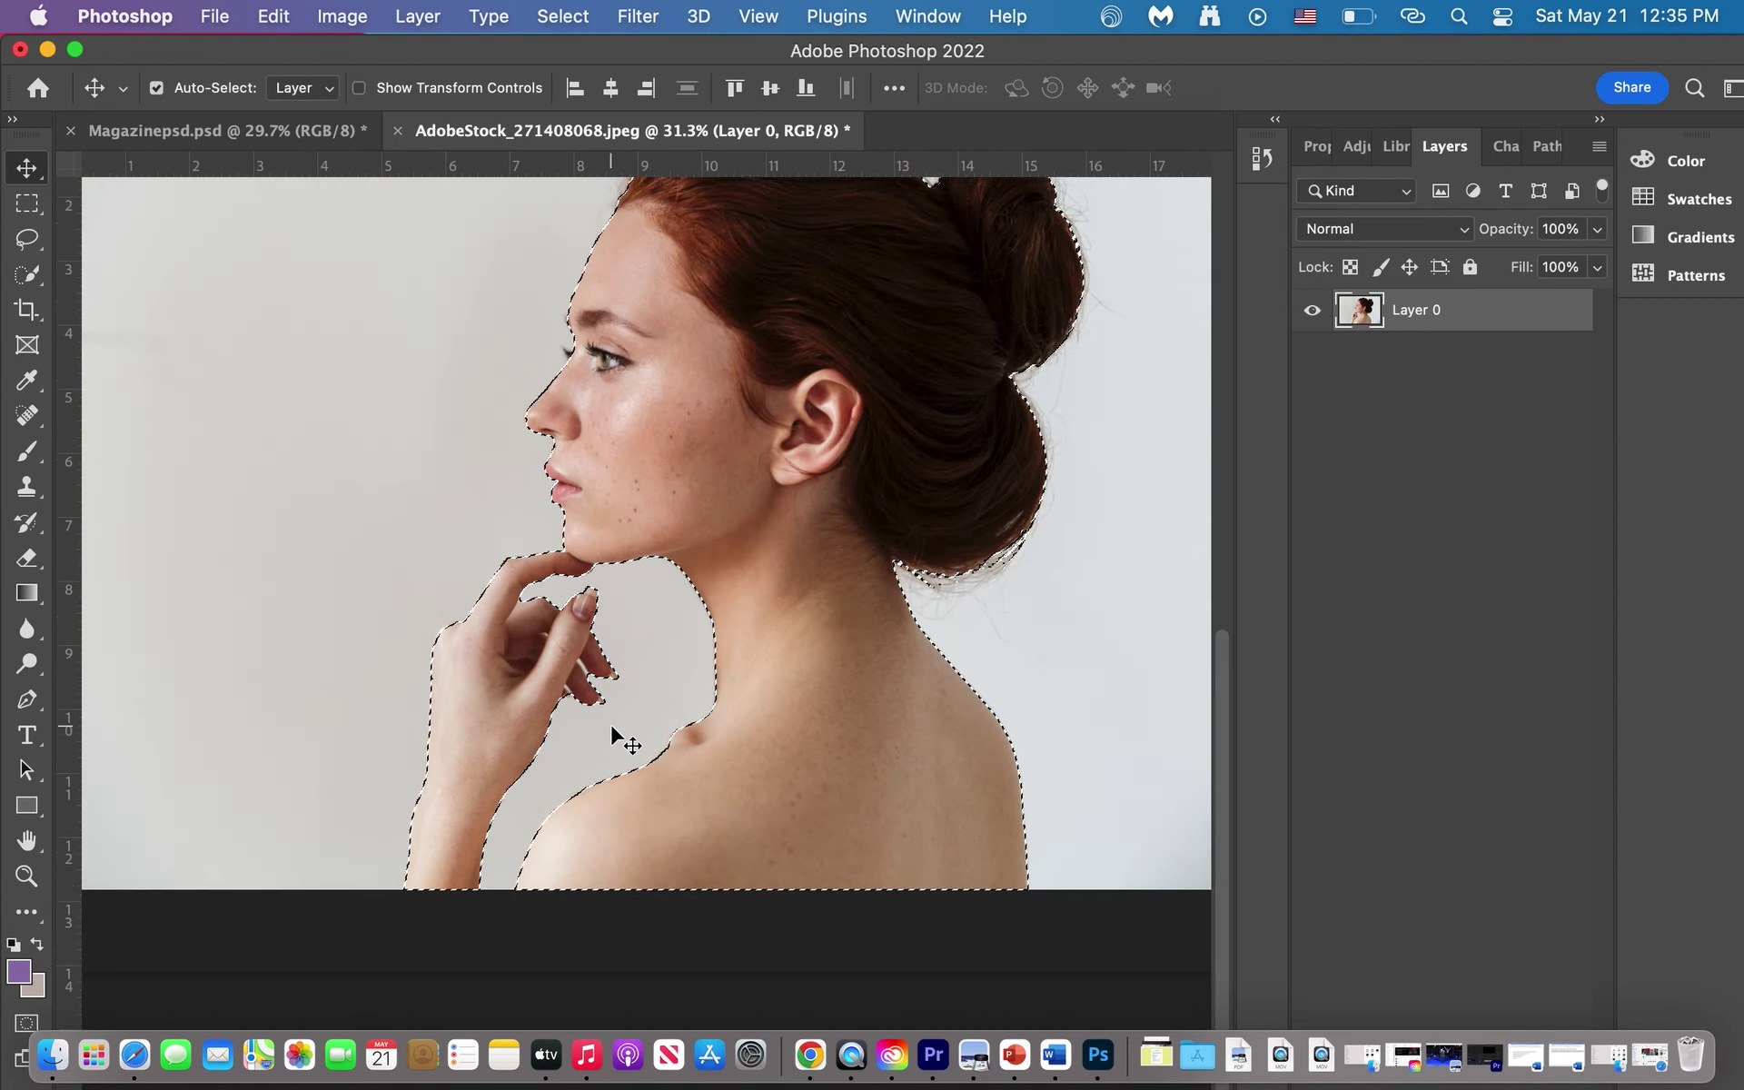
{"action": "left_click", "coordinate": [558, 15]}
{"action": "left_click", "coordinate": [666, 391]}
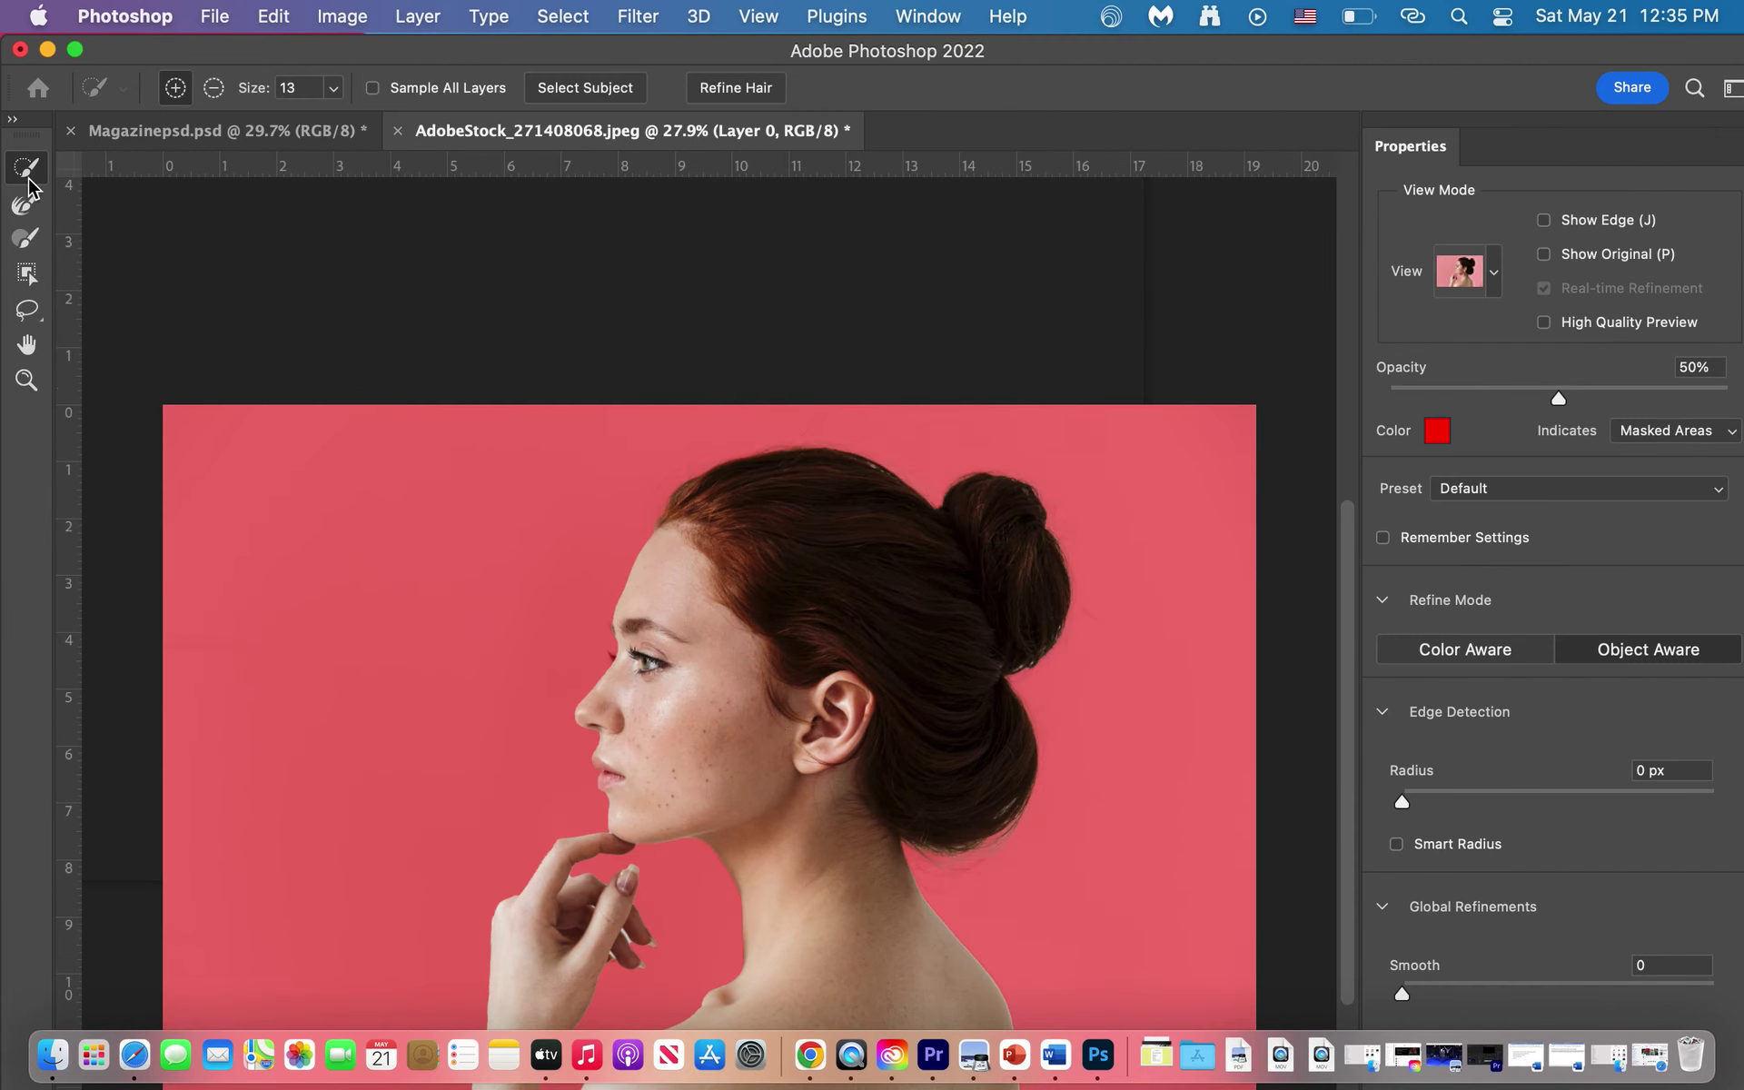
Step: Apply the Refine Edge Brush to the mask edge at the bridge of the nose beside the eye
{"action": "left_click", "coordinate": [26, 207]}
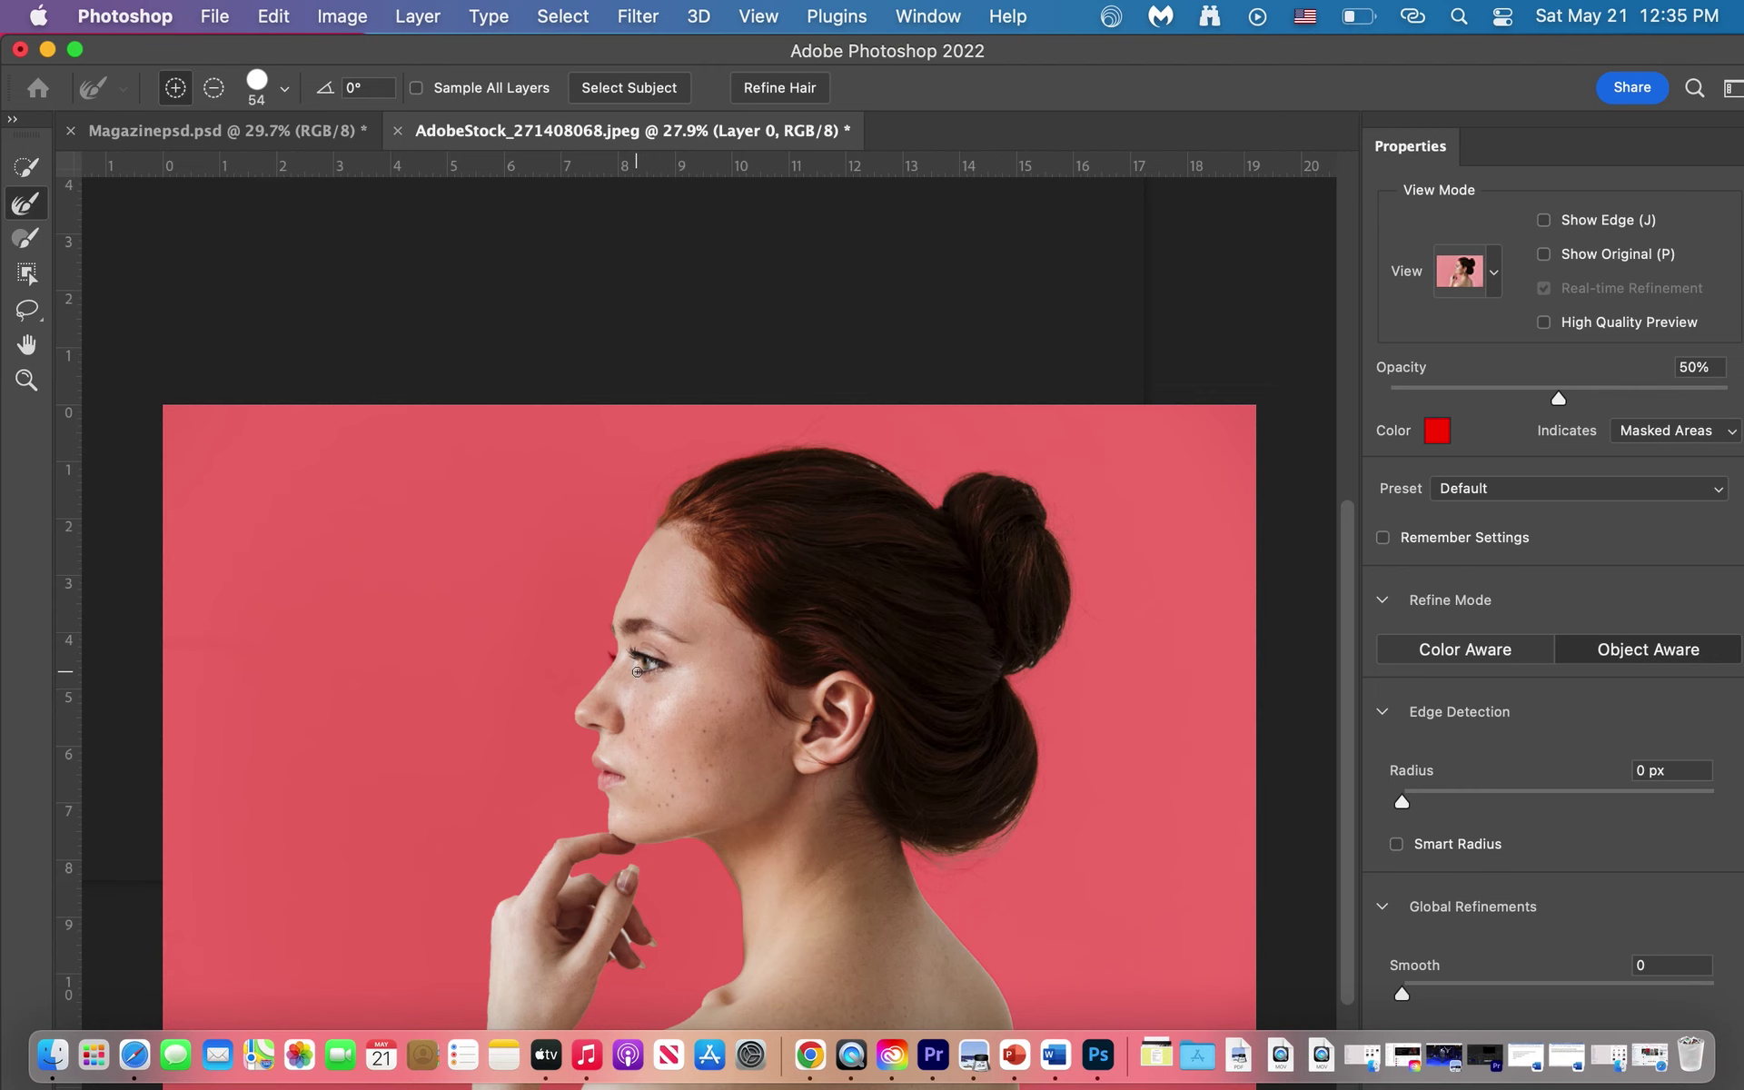
{"action": "key", "text": "super+plus"}
{"action": "scroll", "coordinate": [636, 673], "scroll_direction": "up", "scroll_amount": 2}
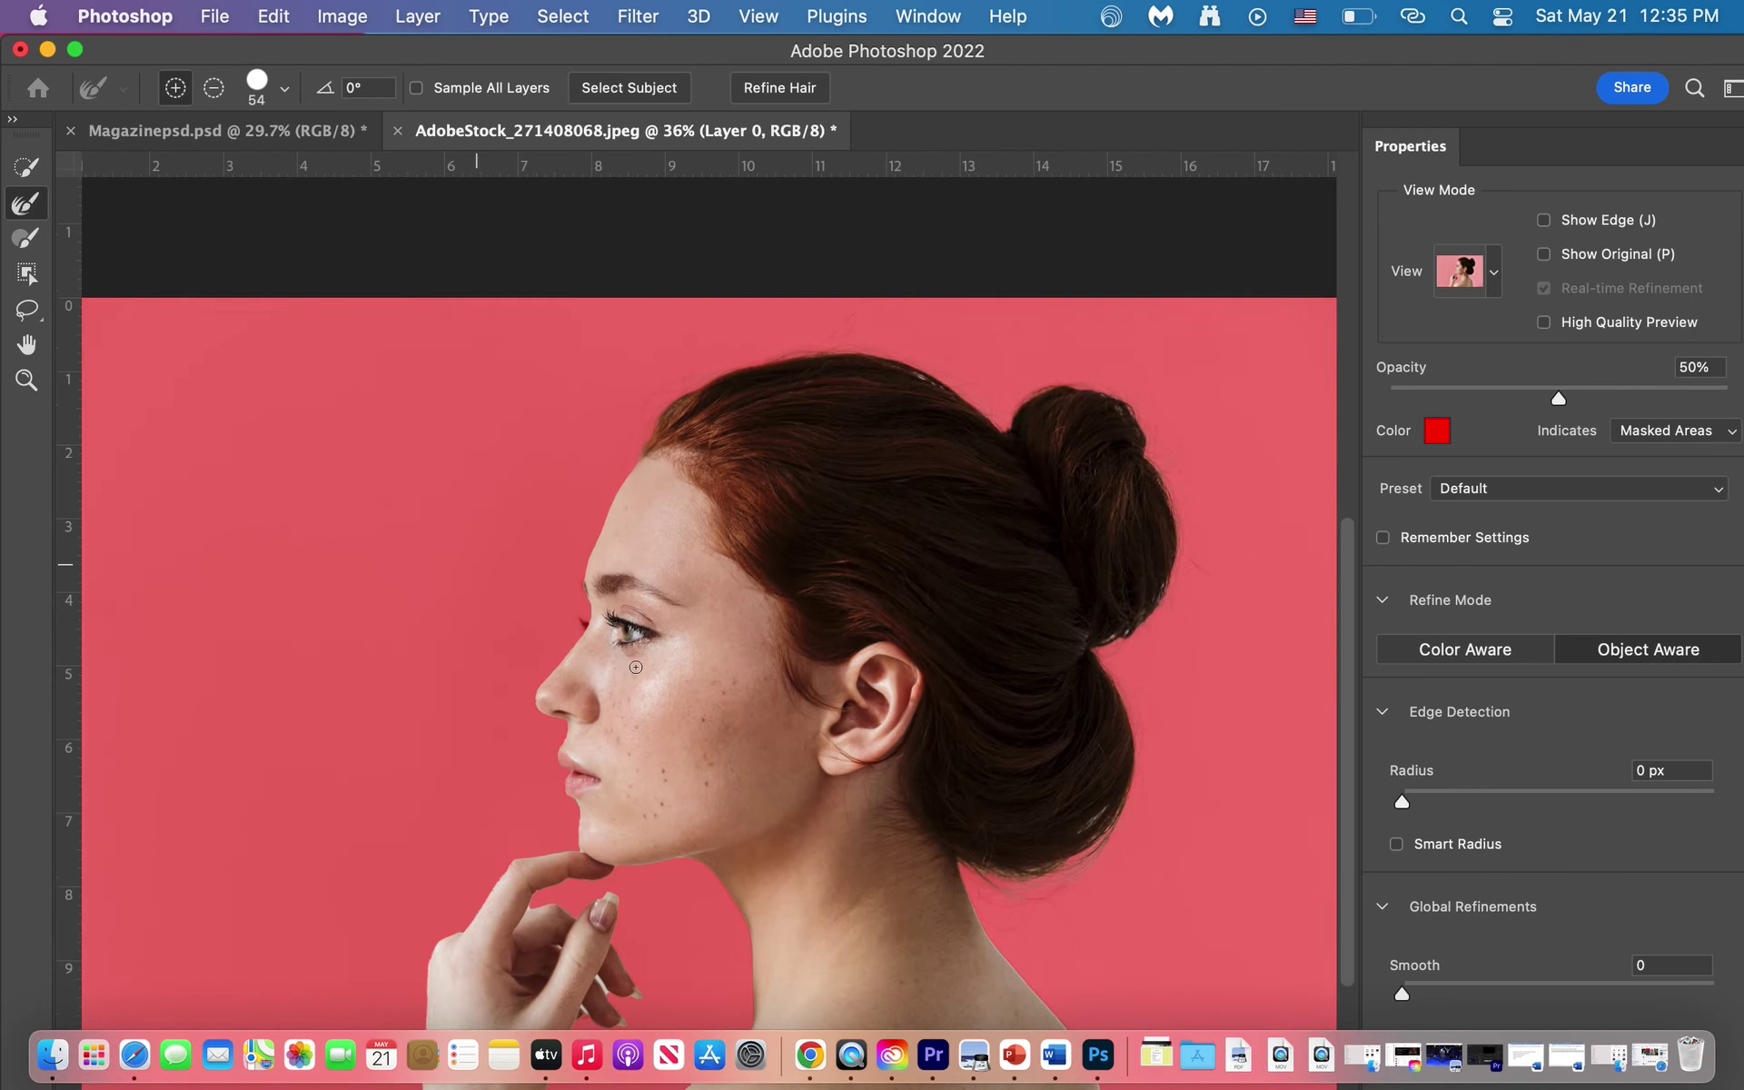
{"action": "left_click", "coordinate": [581, 620]}
Step: Set the Brush tool to 28 px and paint the masked gap beside the eye back into the selection
{"action": "left_click", "coordinate": [27, 241]}
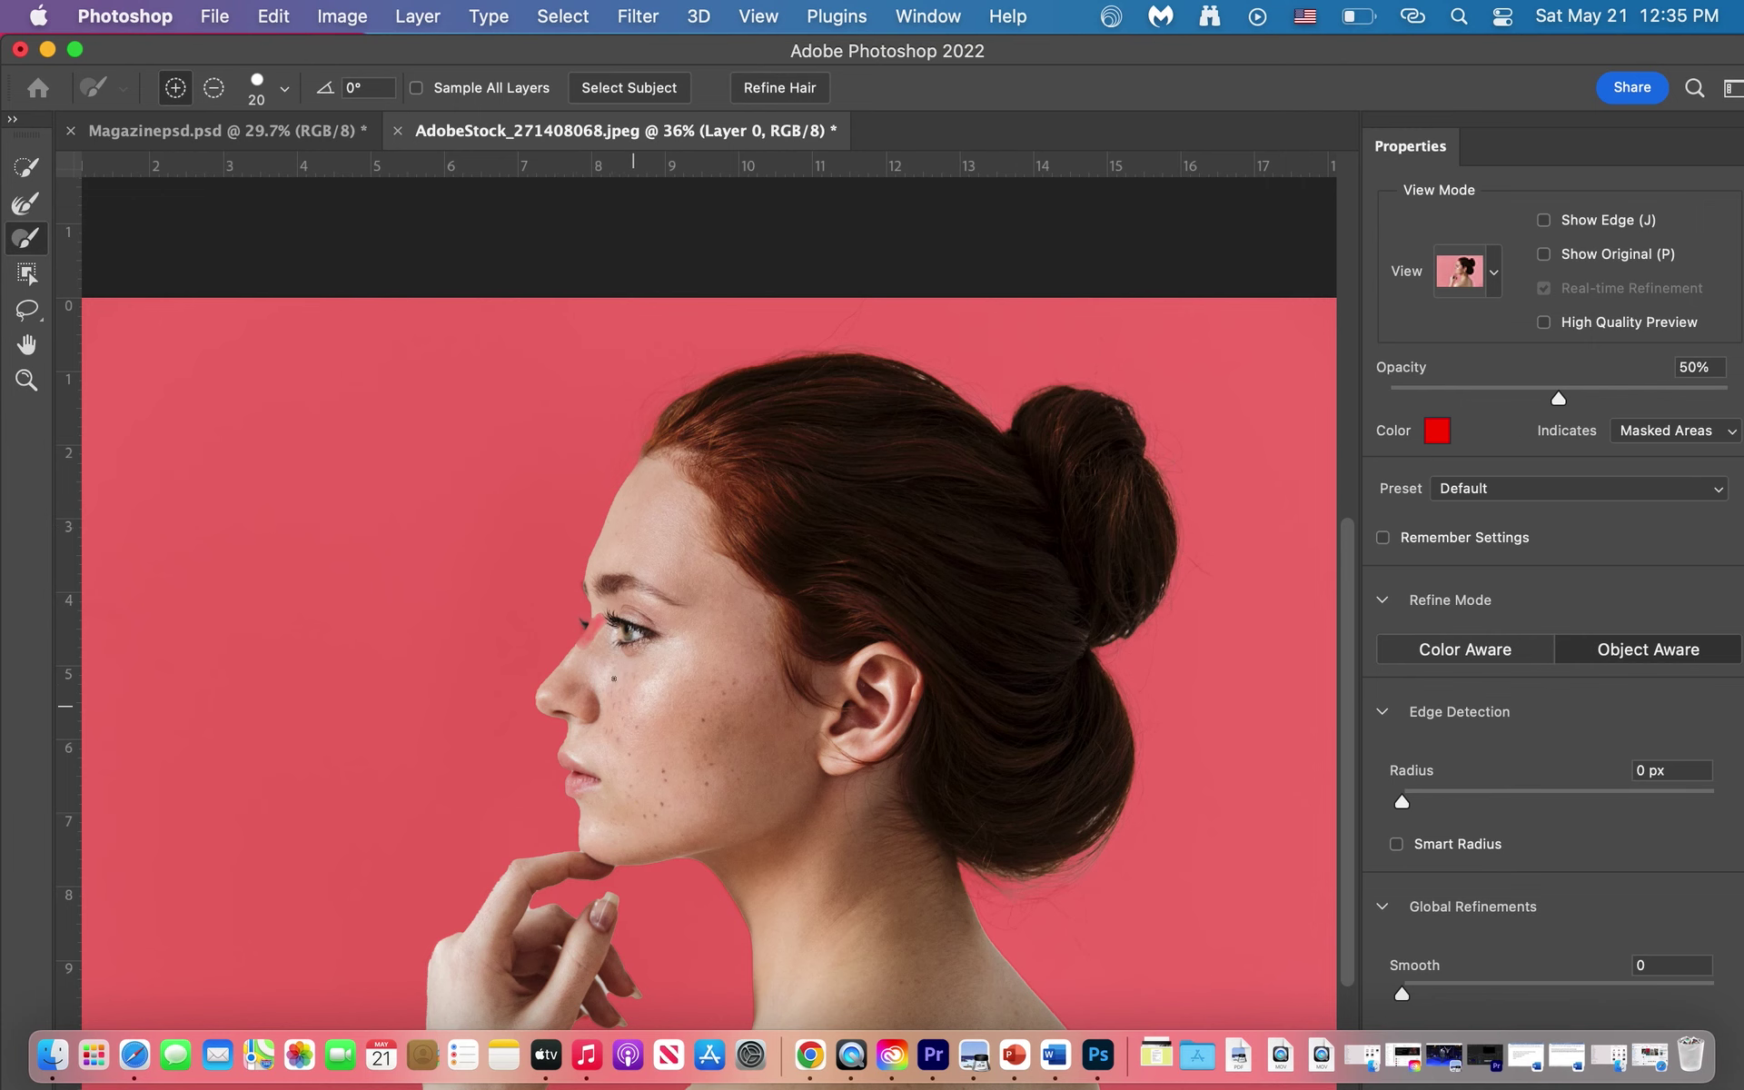
{"action": "scroll", "coordinate": [595, 601], "scroll_direction": "up", "scroll_amount": 3}
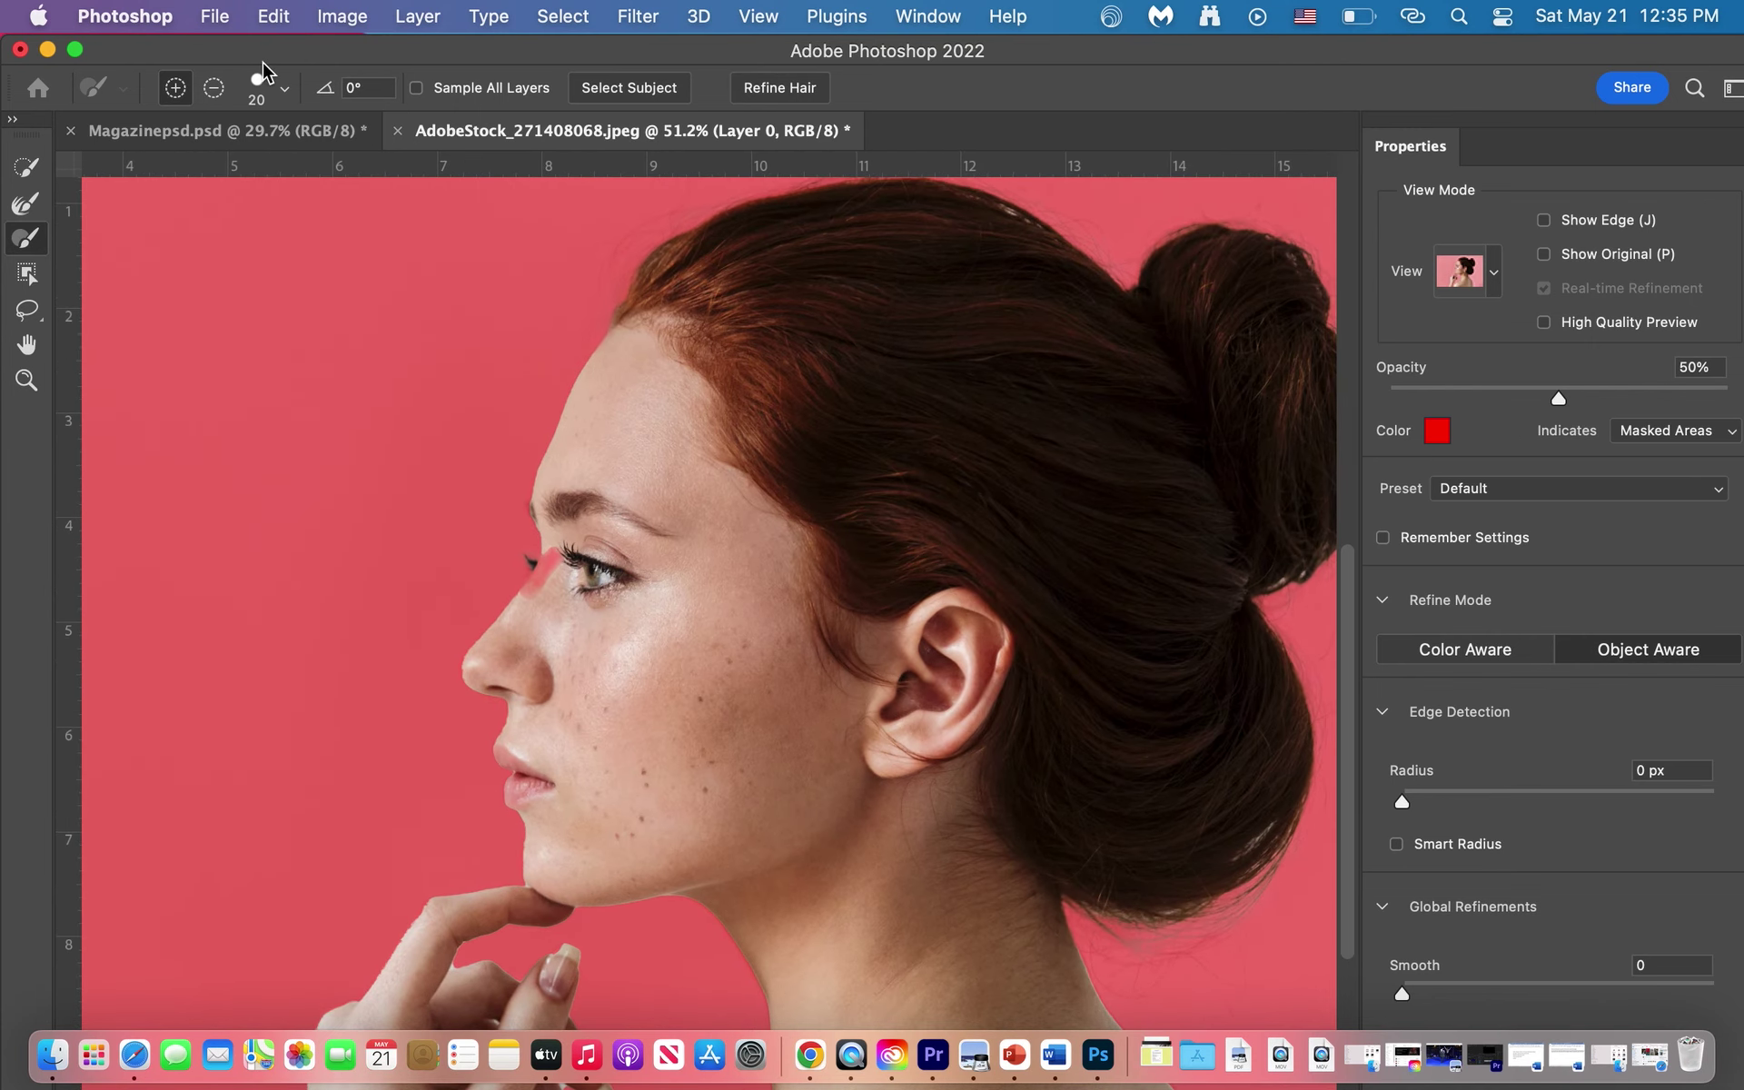
{"action": "left_click", "coordinate": [284, 88]}
{"action": "left_click_drag", "start_coordinate": [156, 162], "coordinate": [167, 173]}
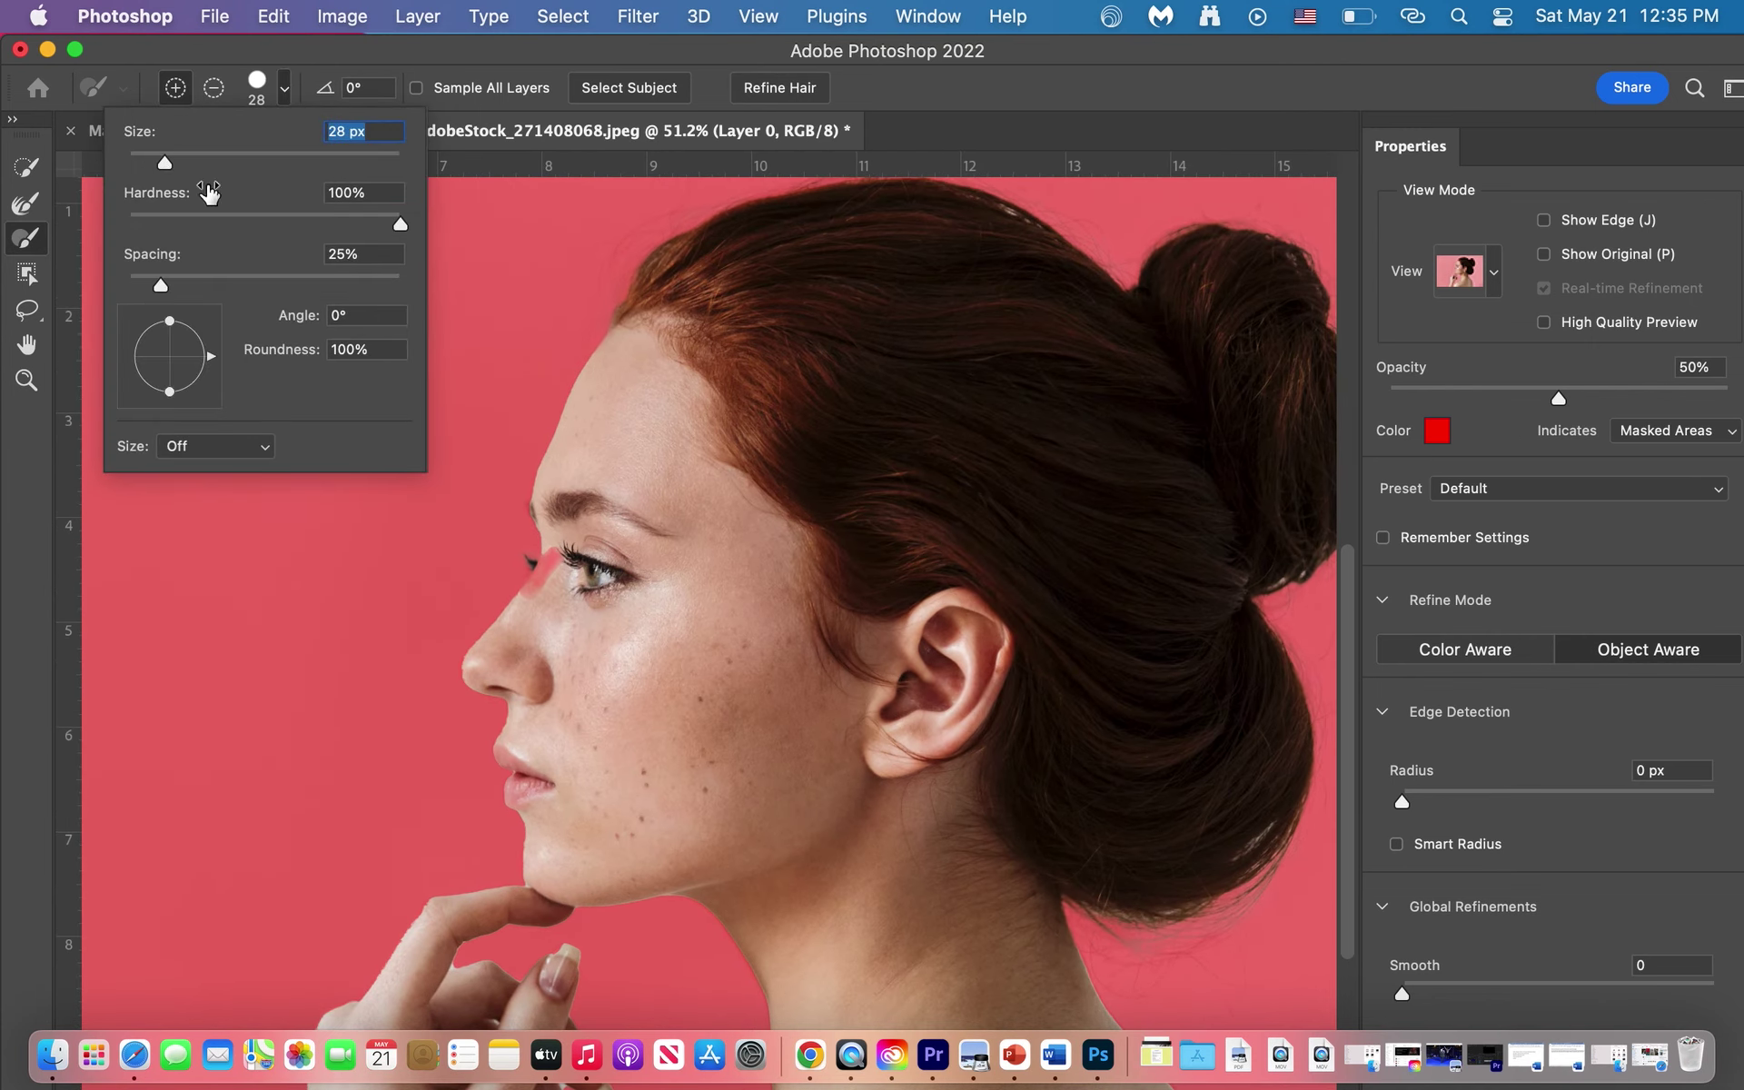
{"action": "key", "text": "Return"}
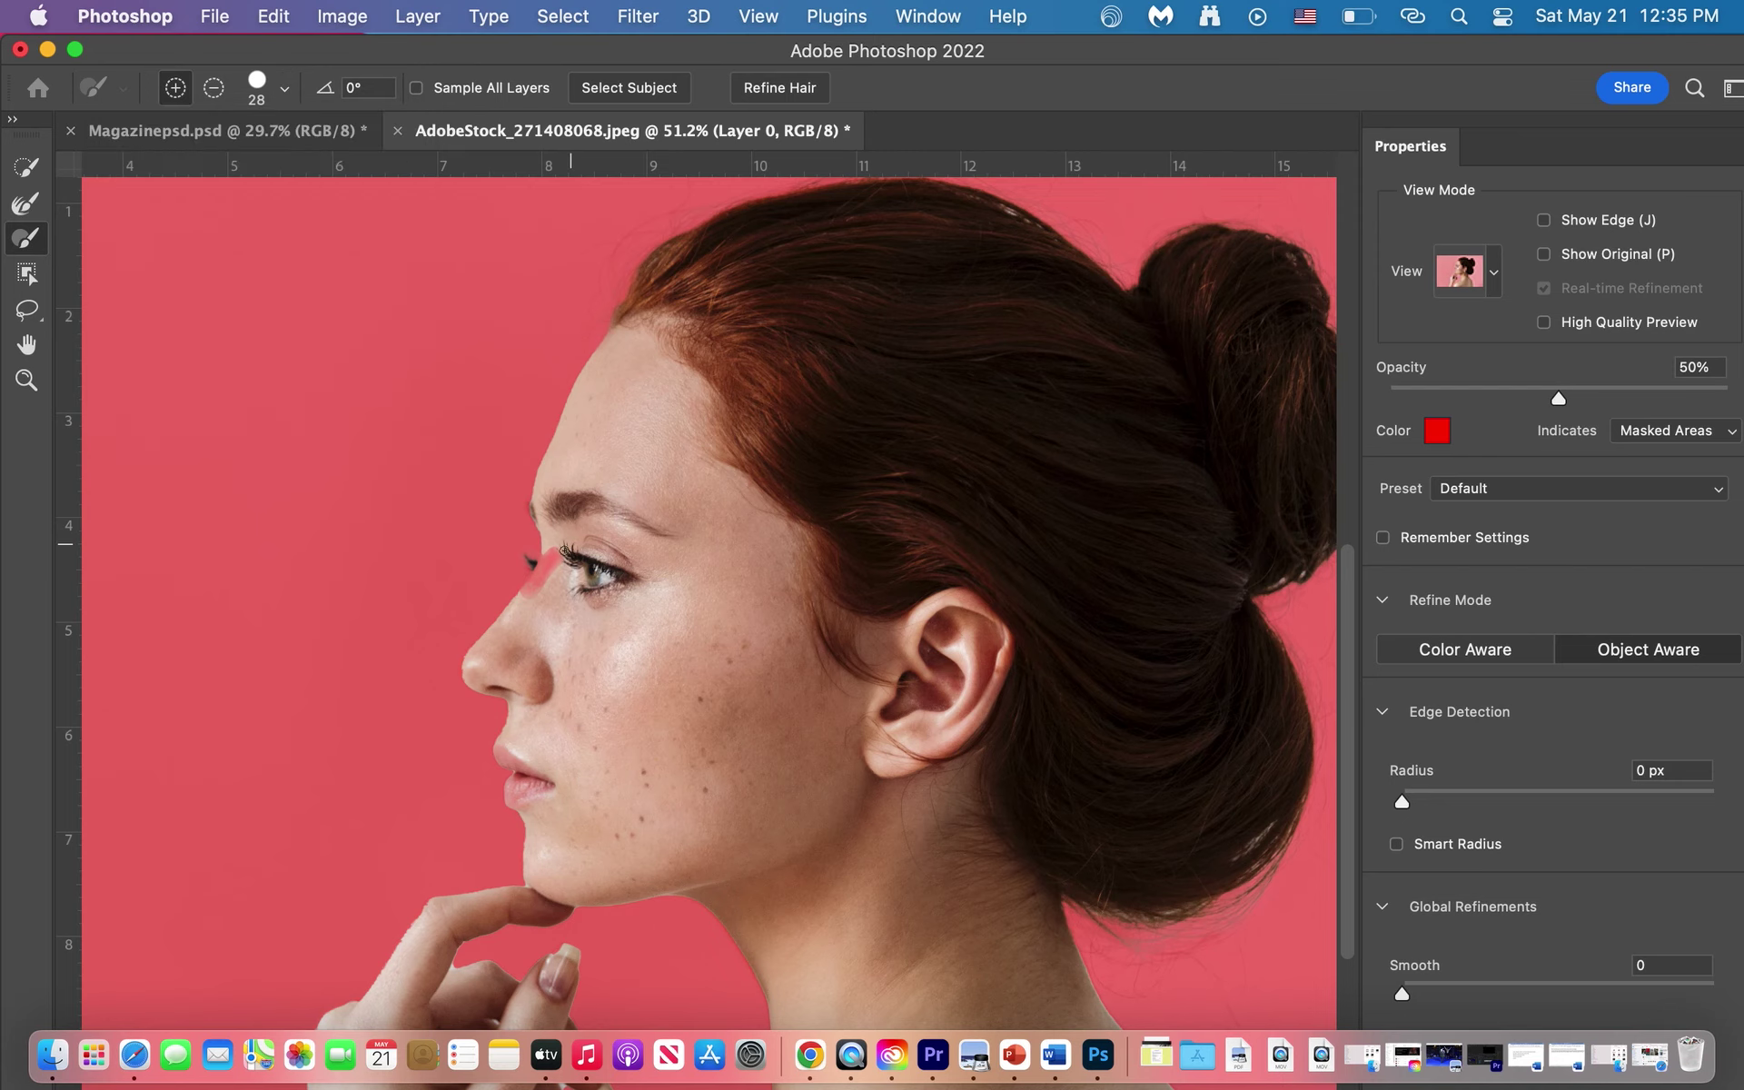
{"action": "left_click_drag", "start_coordinate": [548, 562], "coordinate": [525, 601]}
Step: Reduce the brush to 9 px and subtract the background gap between the fingers from the selection
{"action": "scroll", "coordinate": [592, 628], "scroll_direction": "down", "scroll_amount": 2}
{"action": "scroll", "coordinate": [593, 628], "scroll_direction": "down", "scroll_amount": 10}
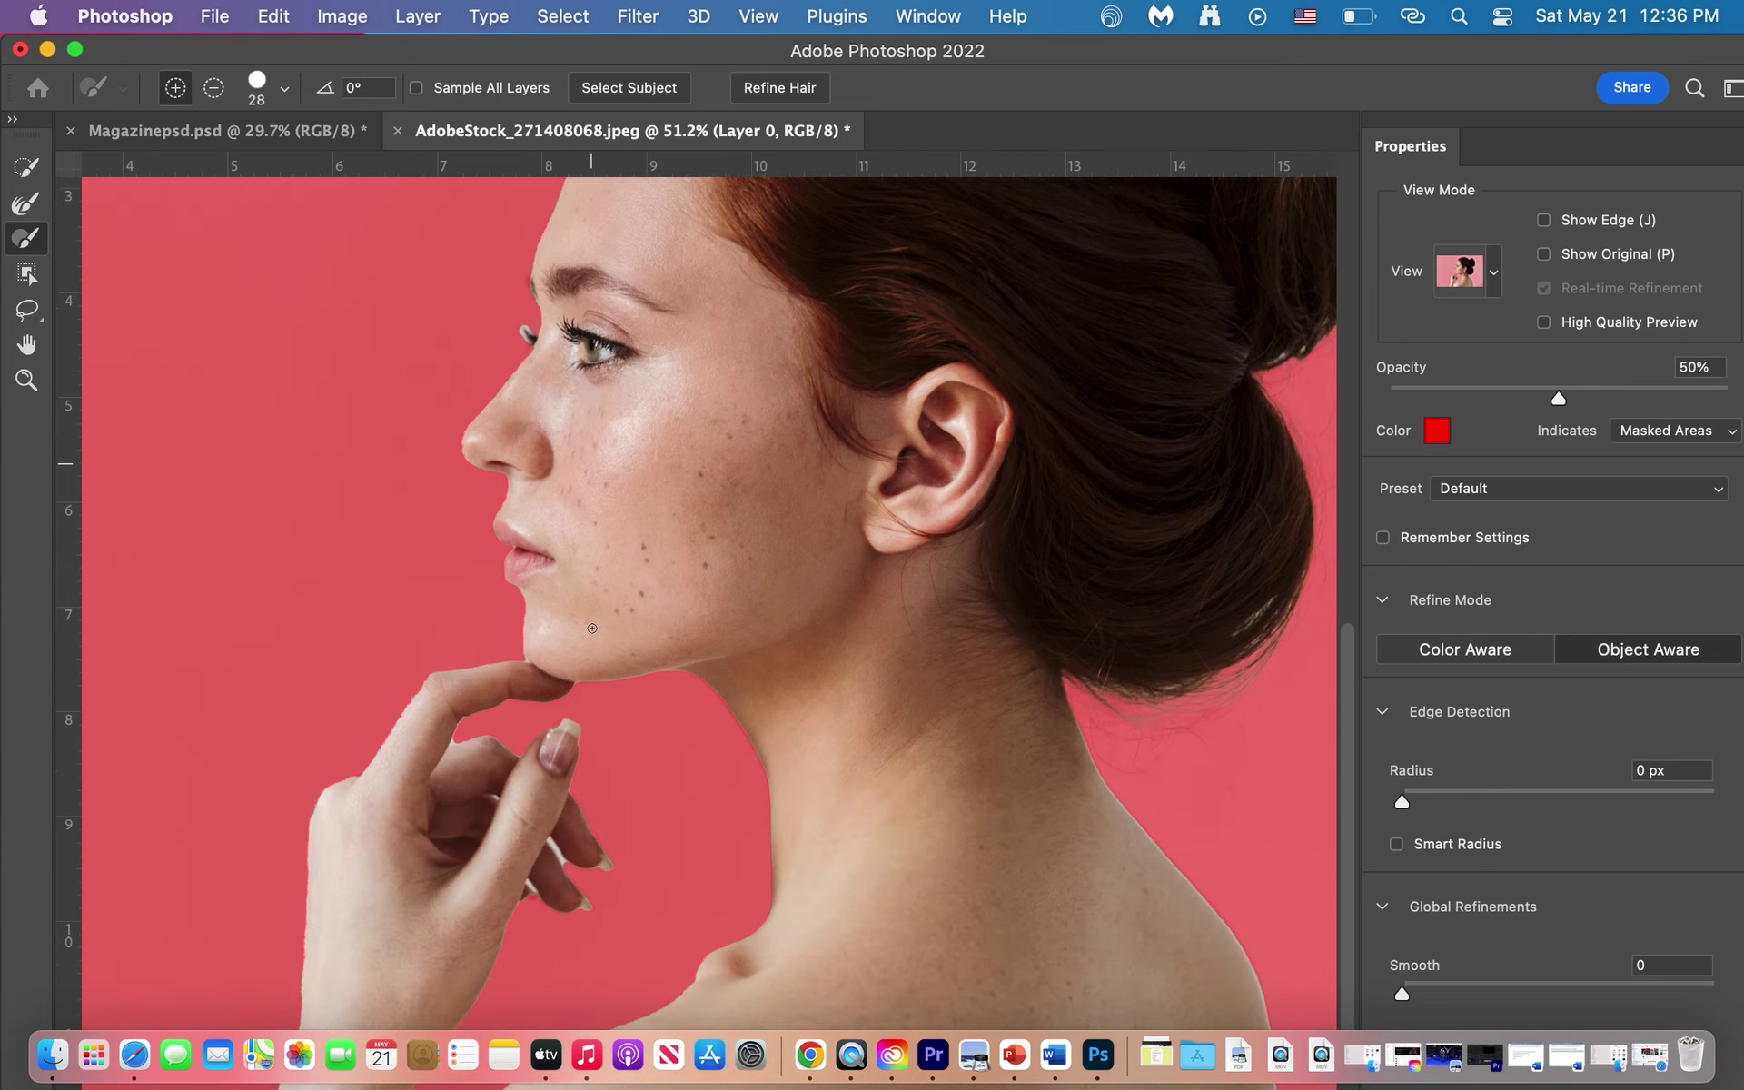
{"action": "scroll", "coordinate": [518, 591], "scroll_direction": "up", "scroll_amount": 5}
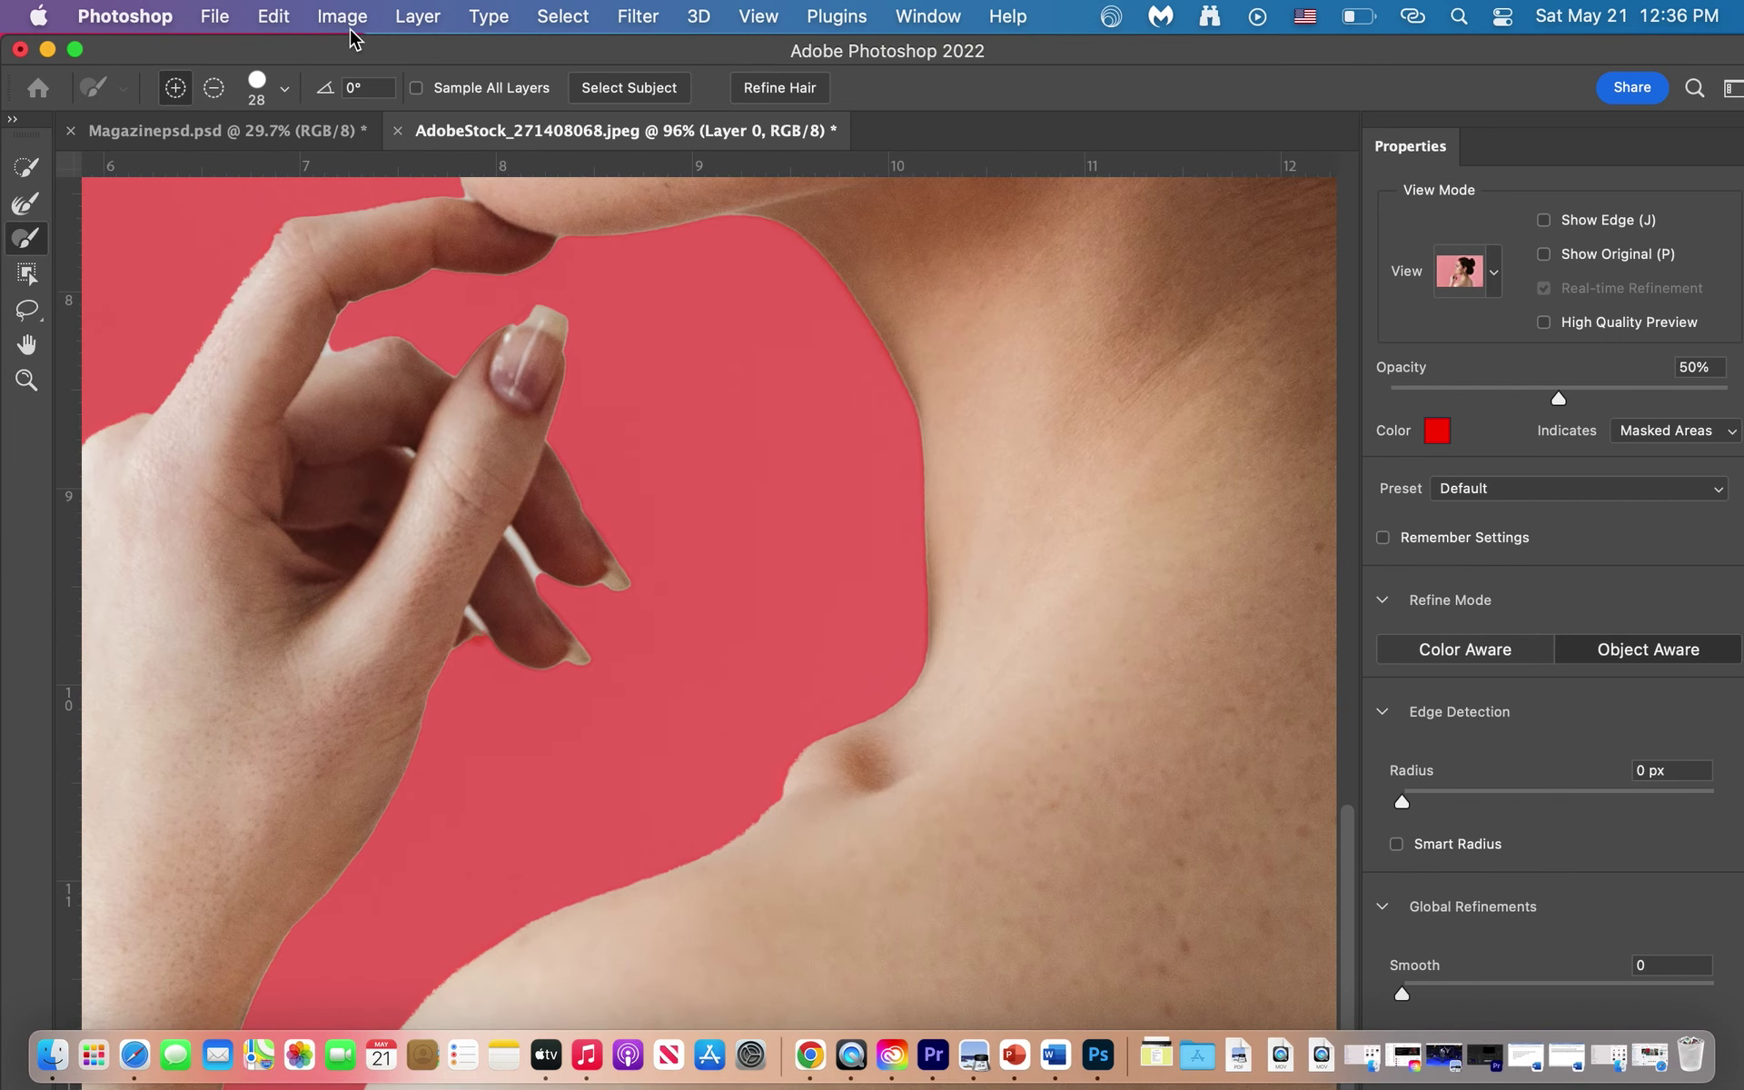
{"action": "left_click", "coordinate": [285, 88]}
{"action": "left_click_drag", "start_coordinate": [165, 164], "coordinate": [139, 163]}
{"action": "left_click", "coordinate": [549, 588]}
{"action": "key", "text": "super+z"}
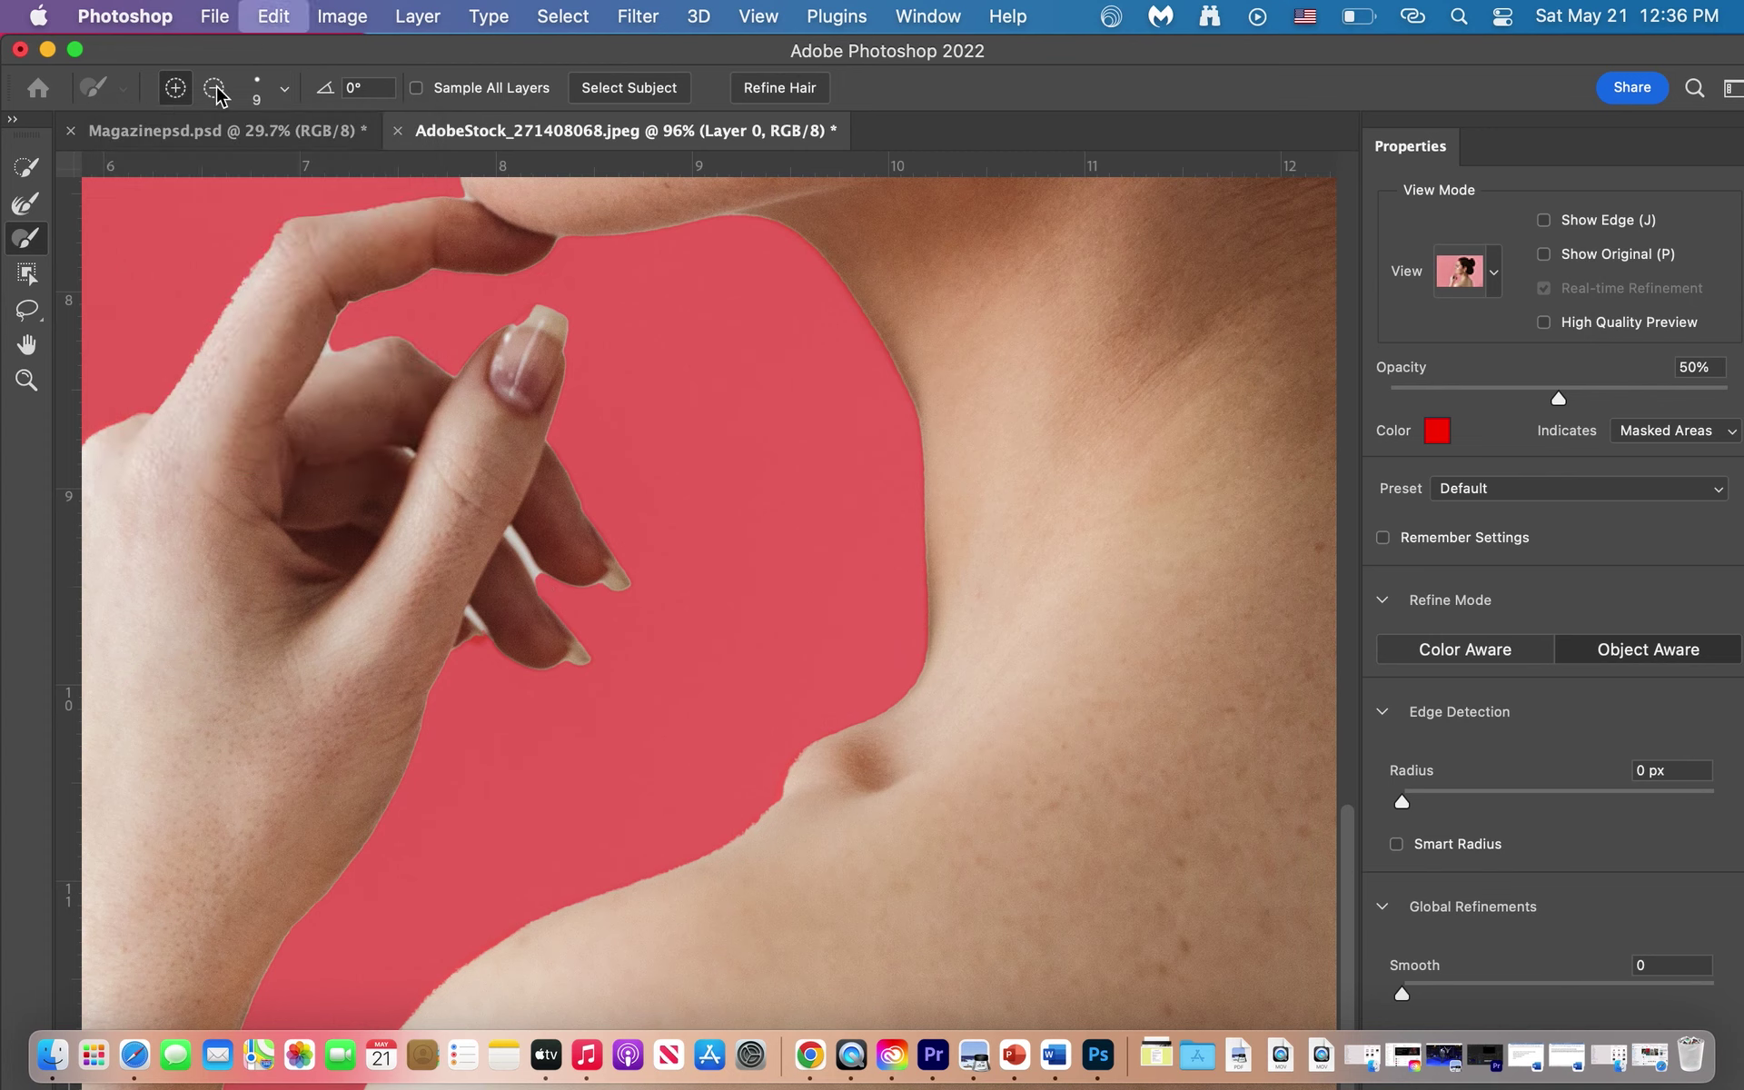
{"action": "key", "text": "alt"}
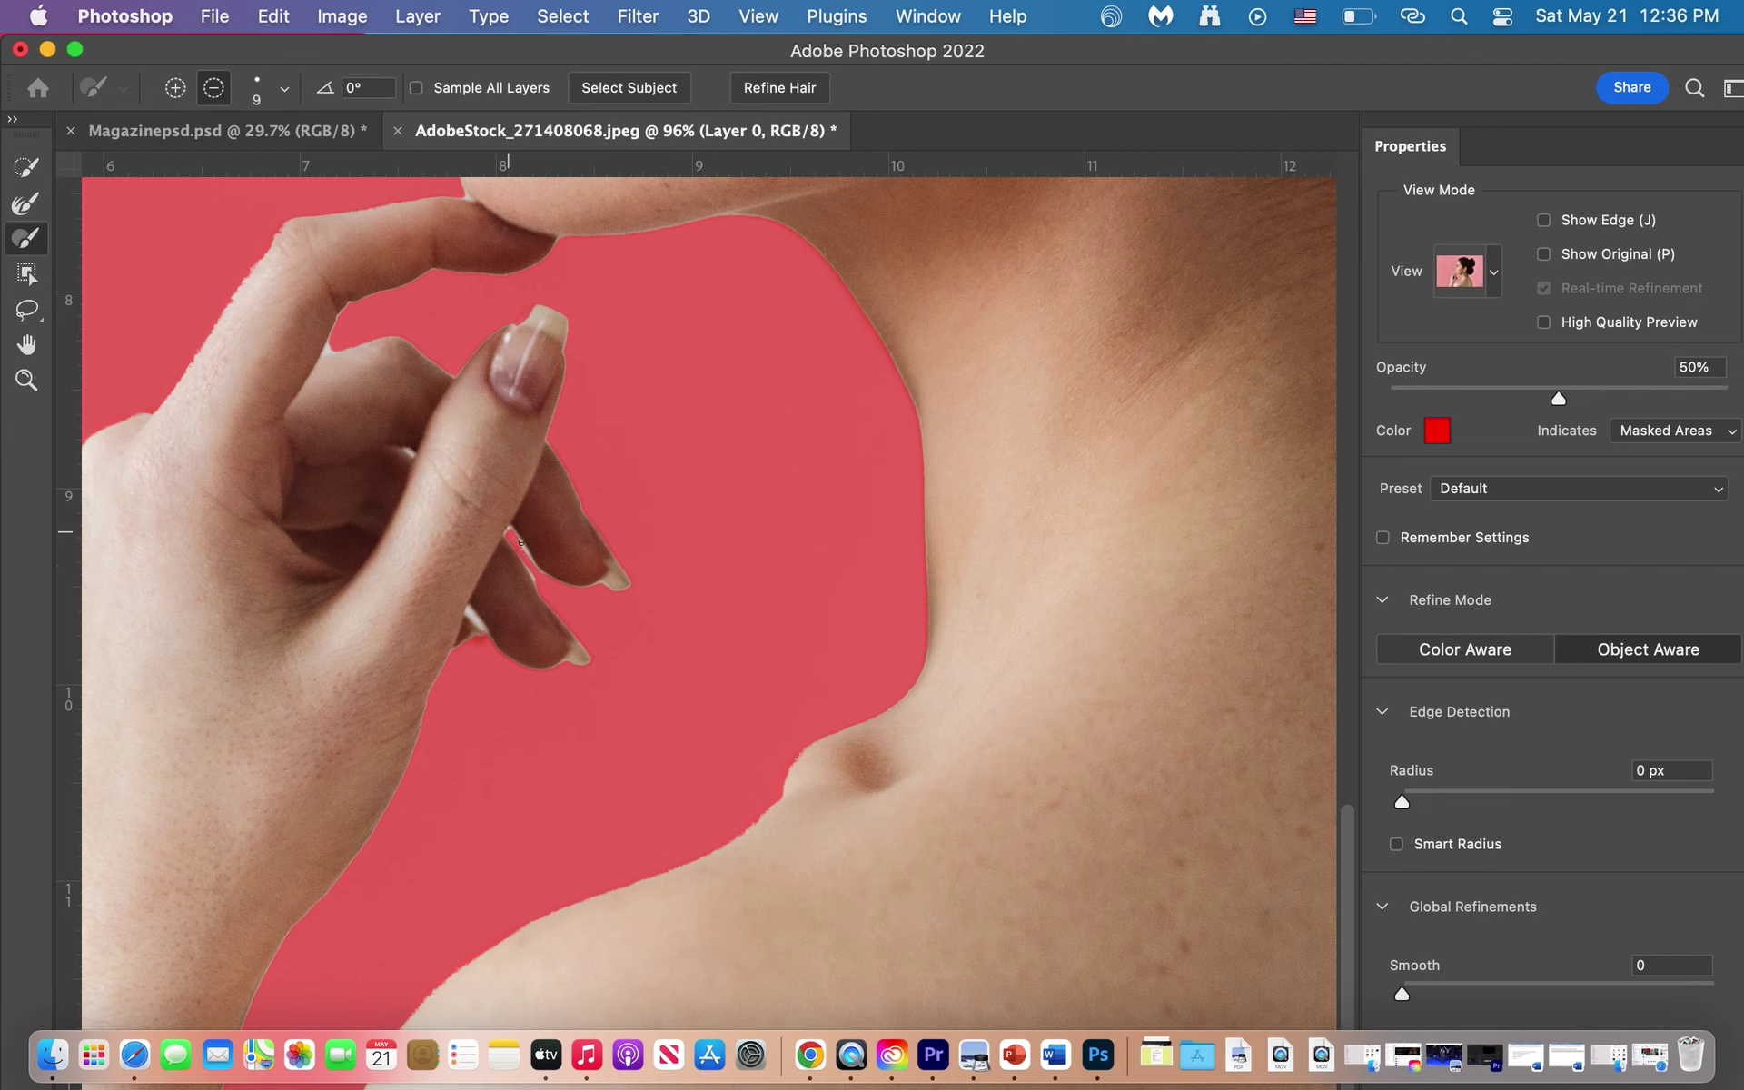
{"action": "mouse_move", "coordinate": [533, 563]}
{"action": "left_mouse_down"}
{"action": "mouse_move", "coordinate": [543, 583]}
{"action": "mouse_move", "coordinate": [515, 537]}
{"action": "left_mouse_up"}
Step: Examine the mask edges along the face, chin, hand, neck and hair for remaining flaws
{"action": "scroll", "coordinate": [529, 720], "scroll_direction": "up", "scroll_amount": 10}
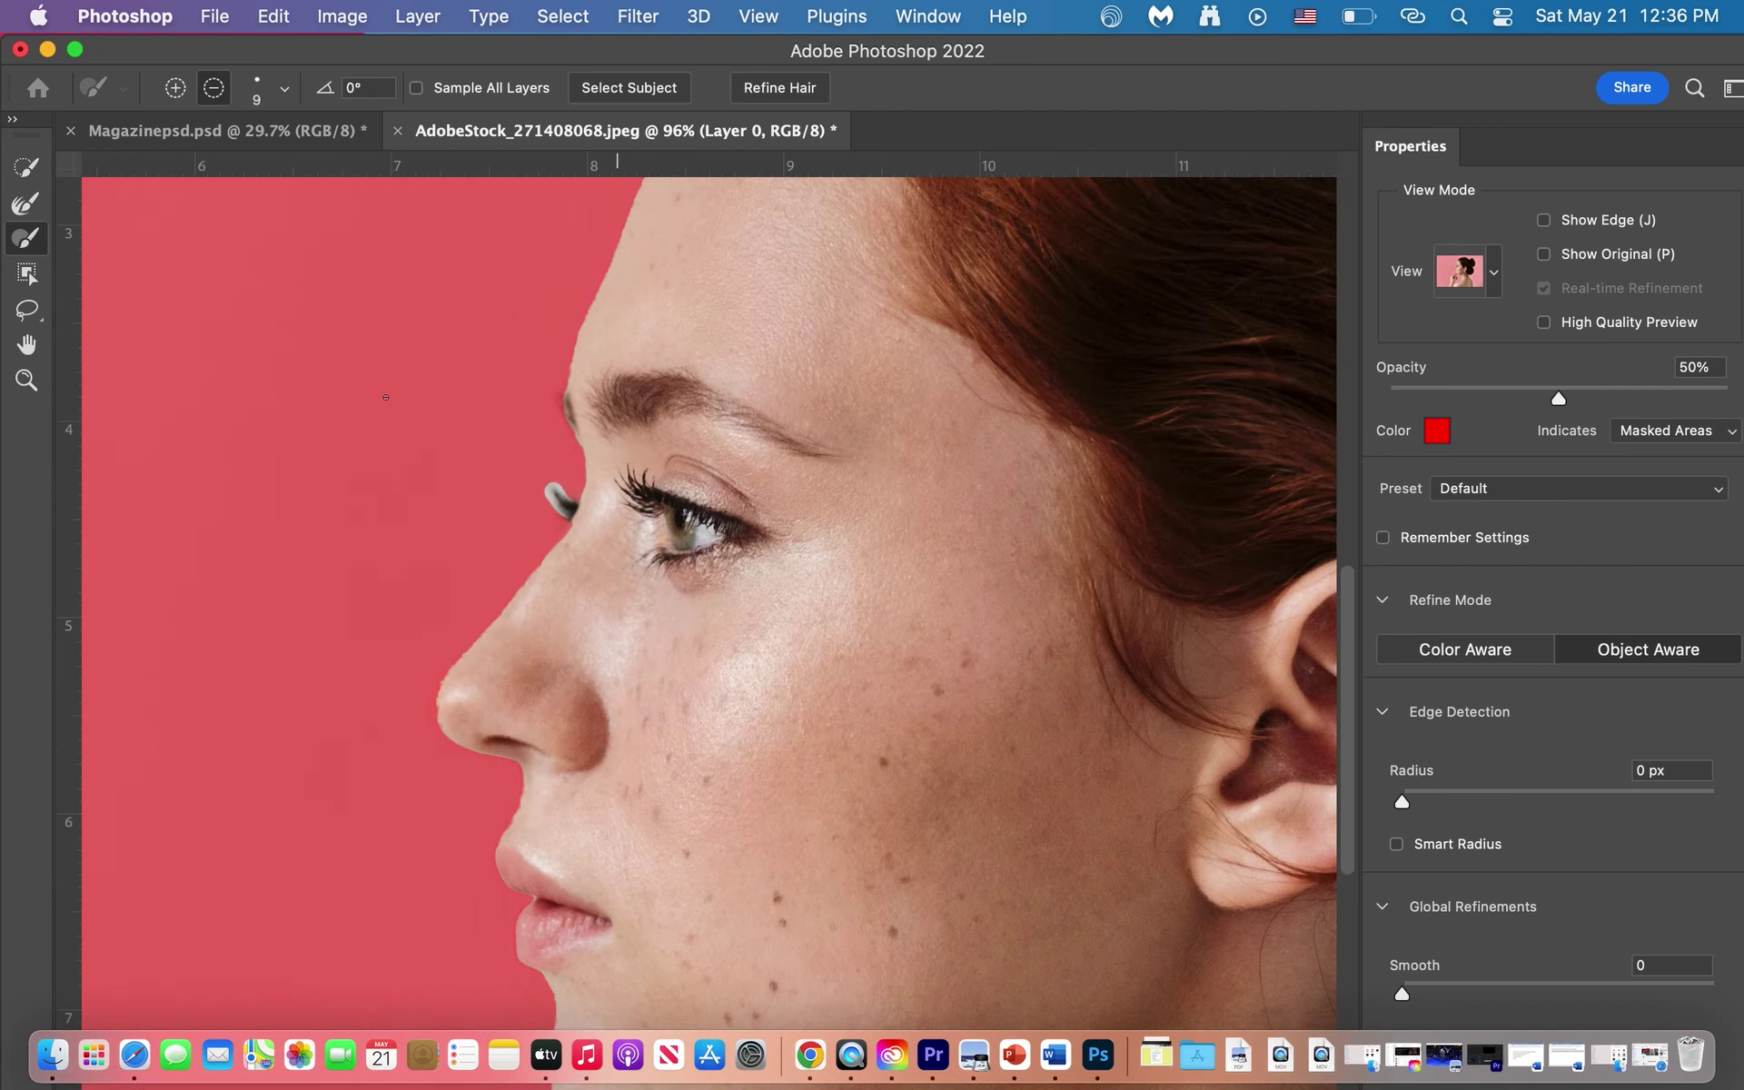
{"action": "scroll", "coordinate": [591, 679], "scroll_direction": "down", "scroll_amount": 5}
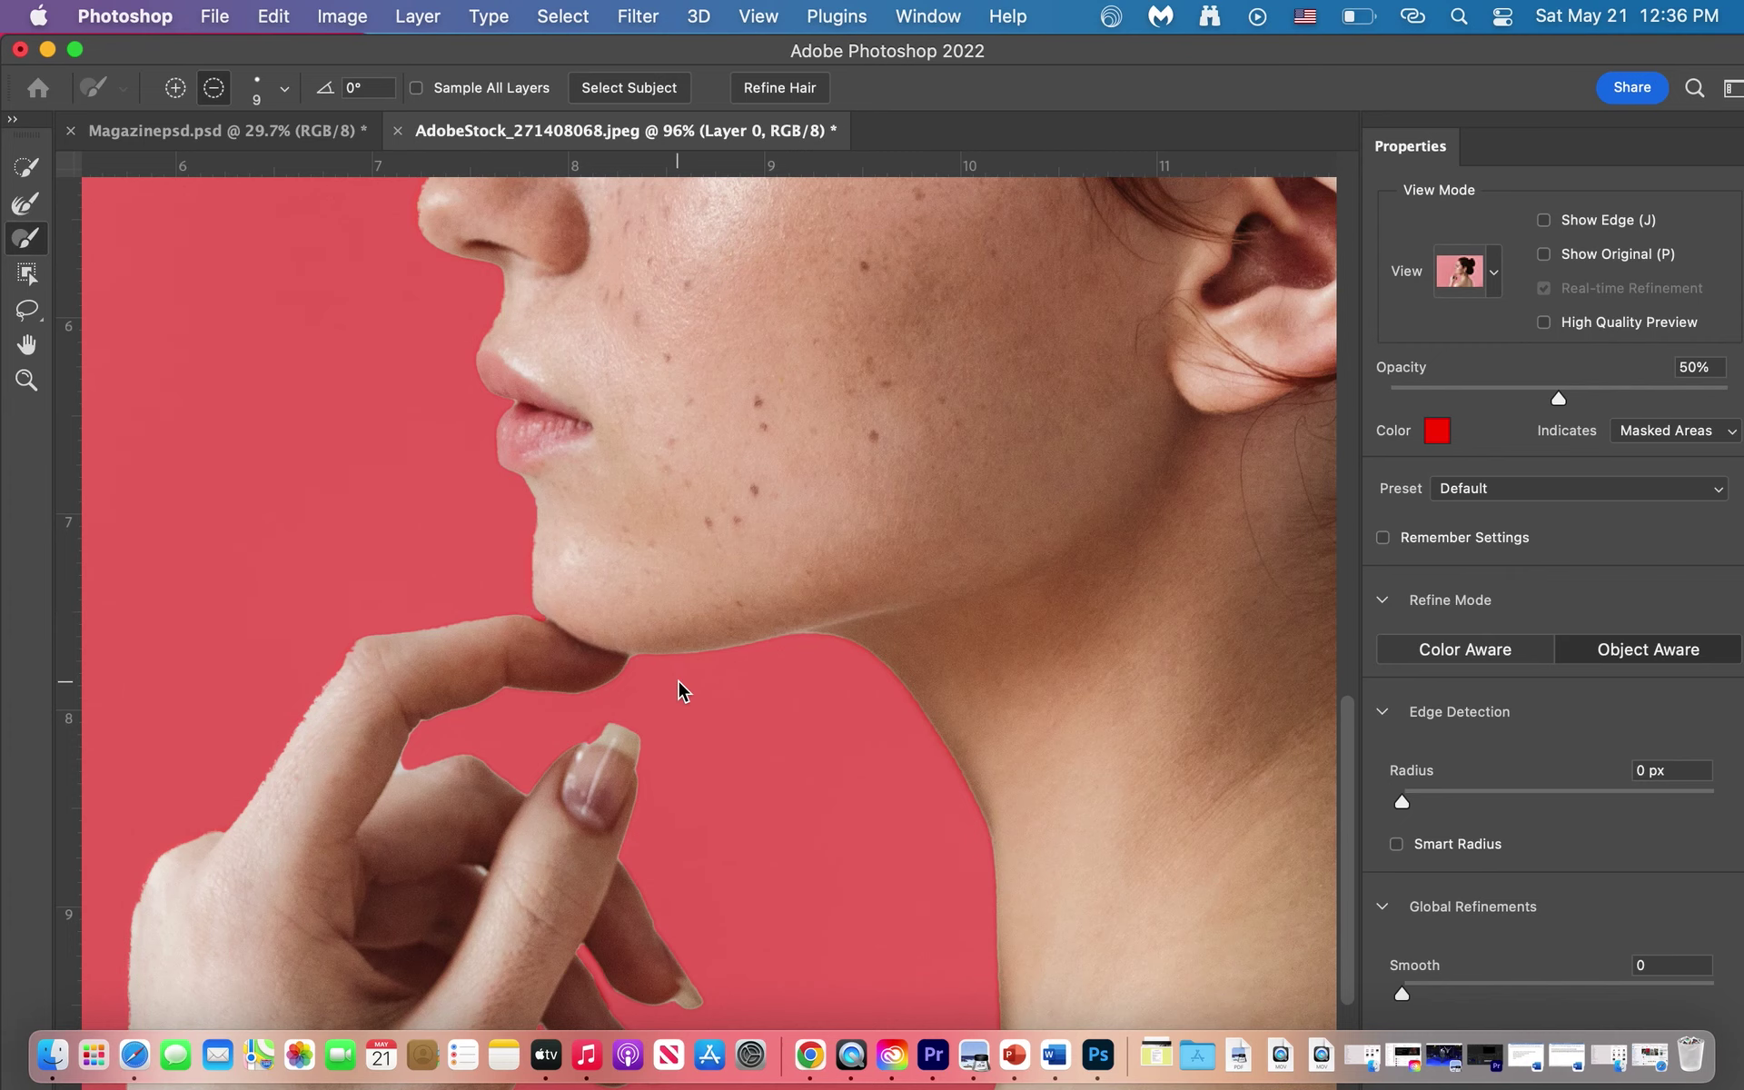
{"action": "scroll", "coordinate": [540, 612], "scroll_direction": "right", "scroll_amount": 5}
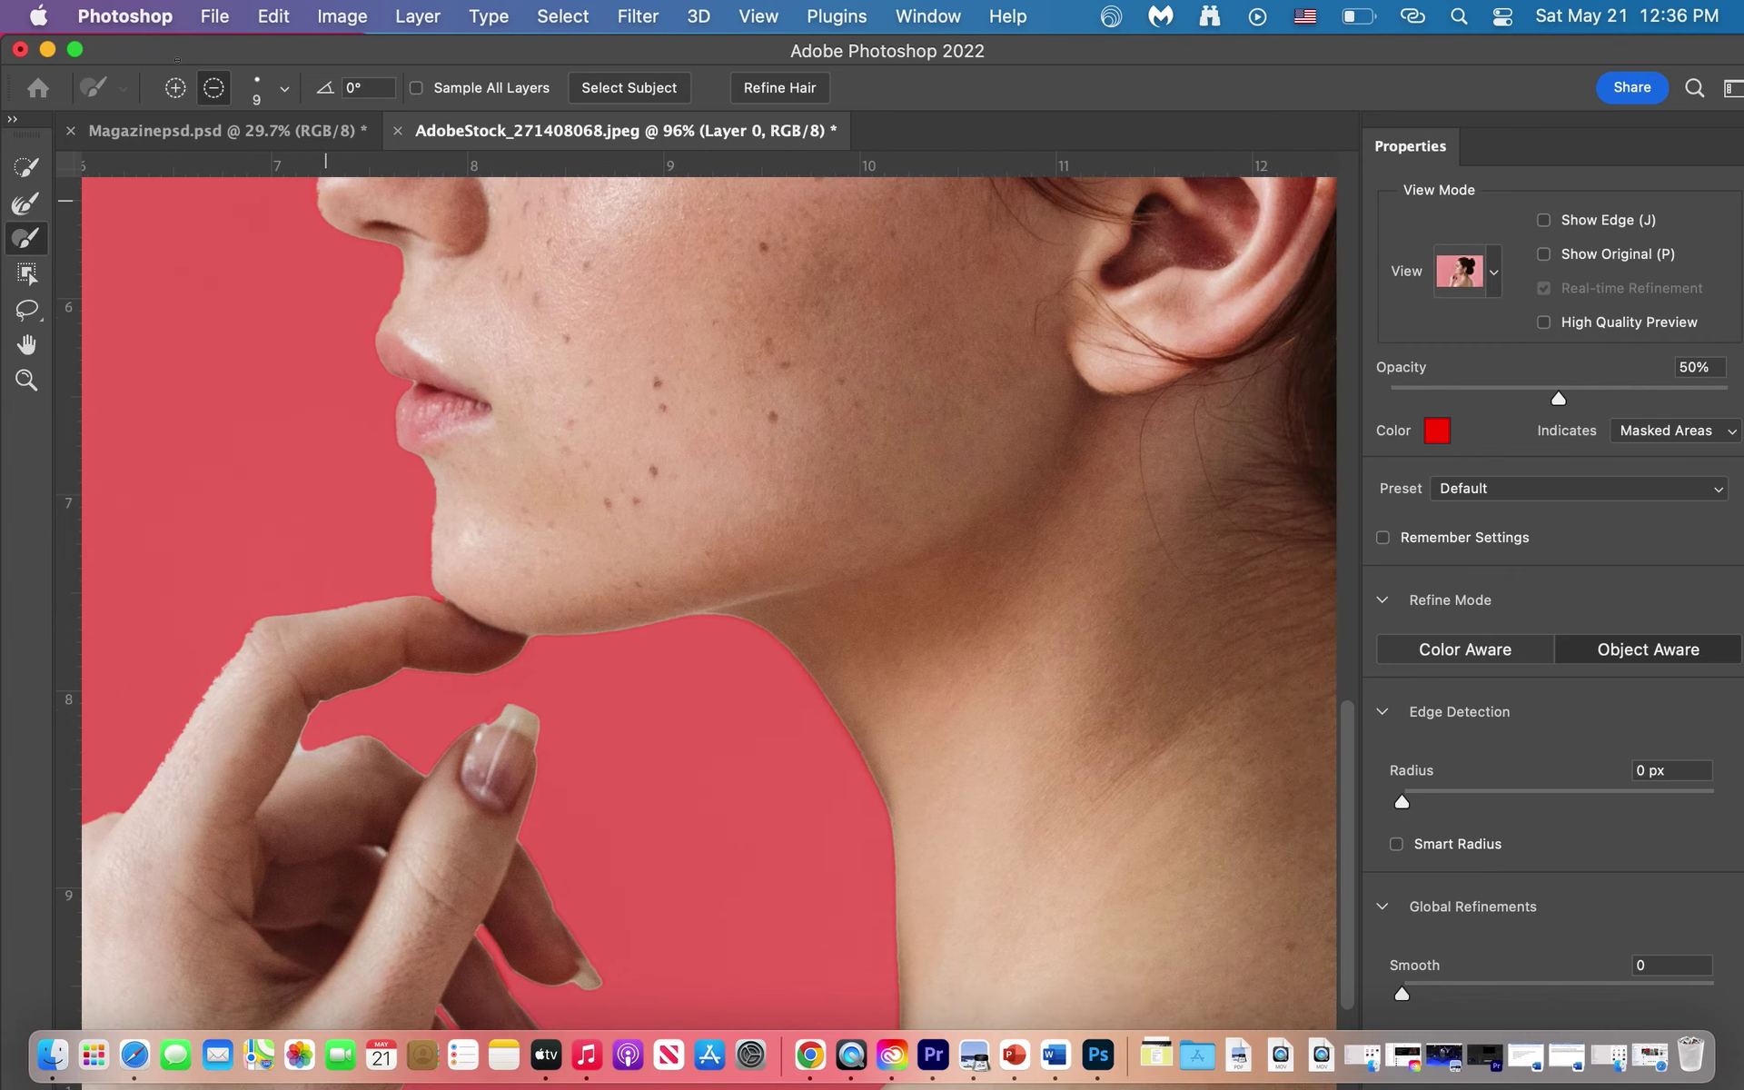
{"action": "key", "text": "super+equal"}
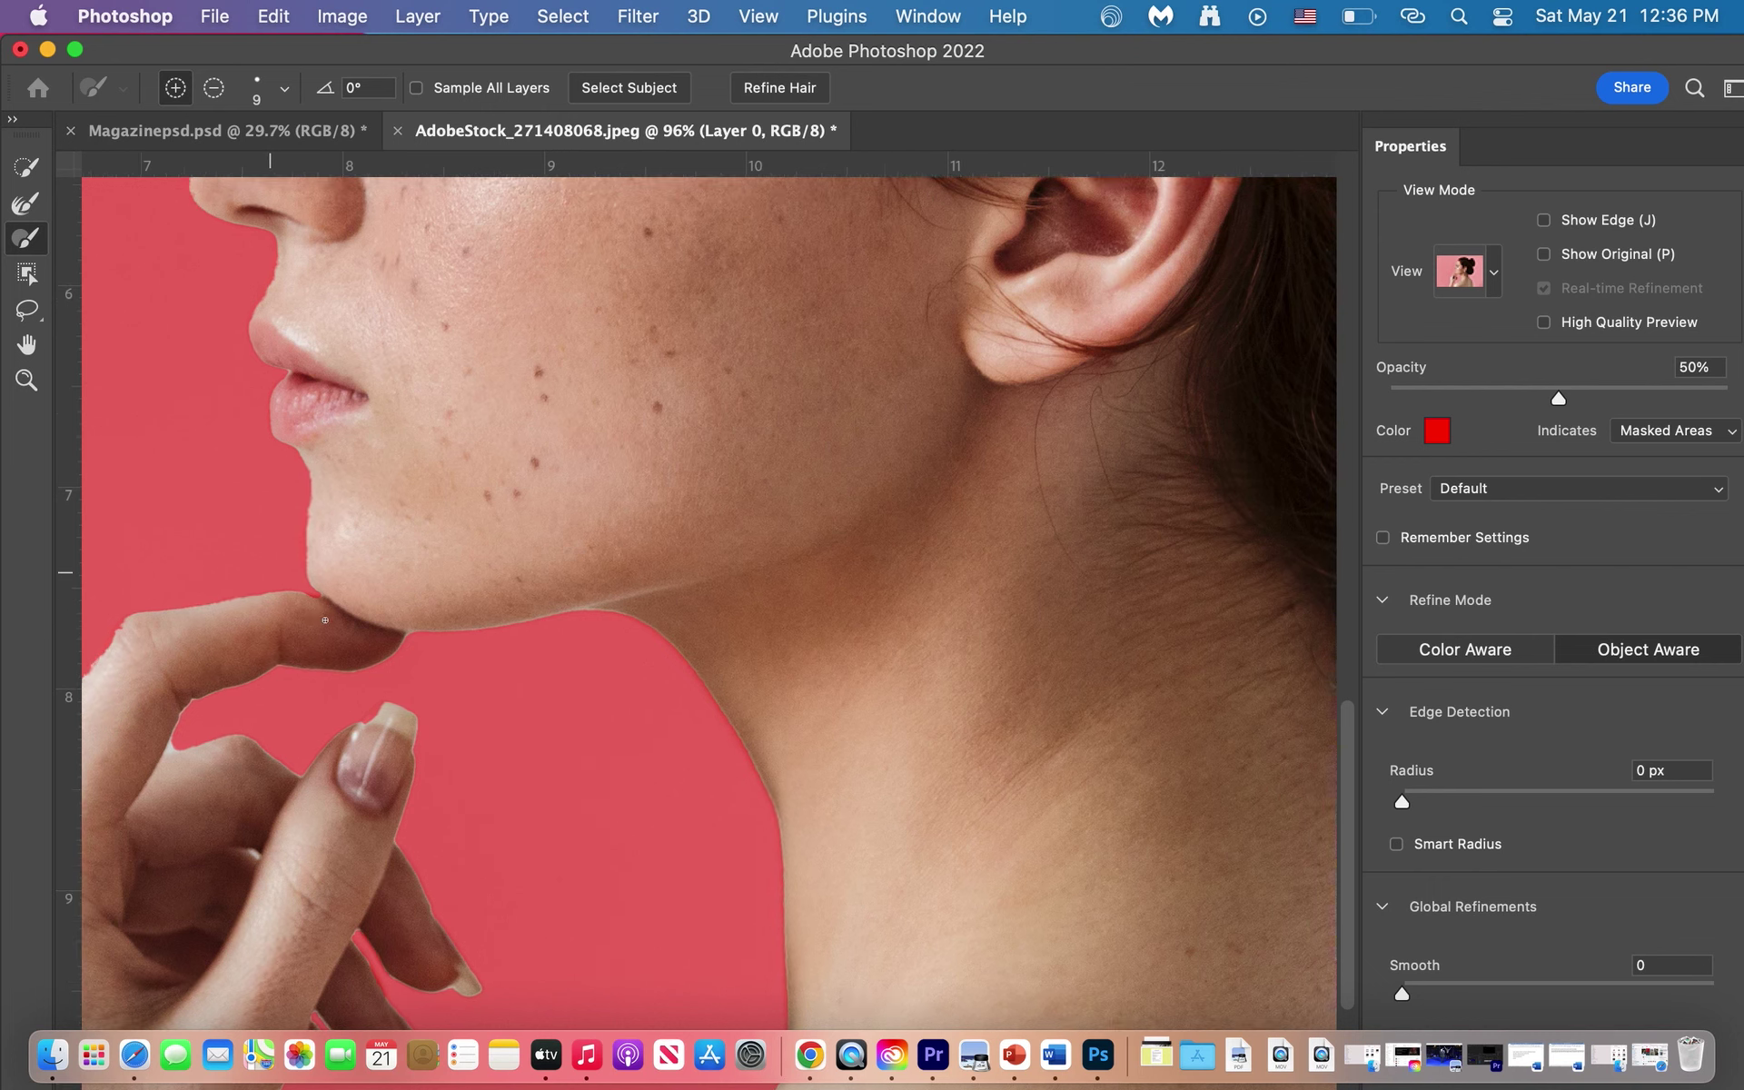
{"action": "scroll", "coordinate": [301, 573], "scroll_direction": "left", "scroll_amount": 1}
{"action": "scroll", "coordinate": [300, 572], "scroll_direction": "left", "scroll_amount": 2}
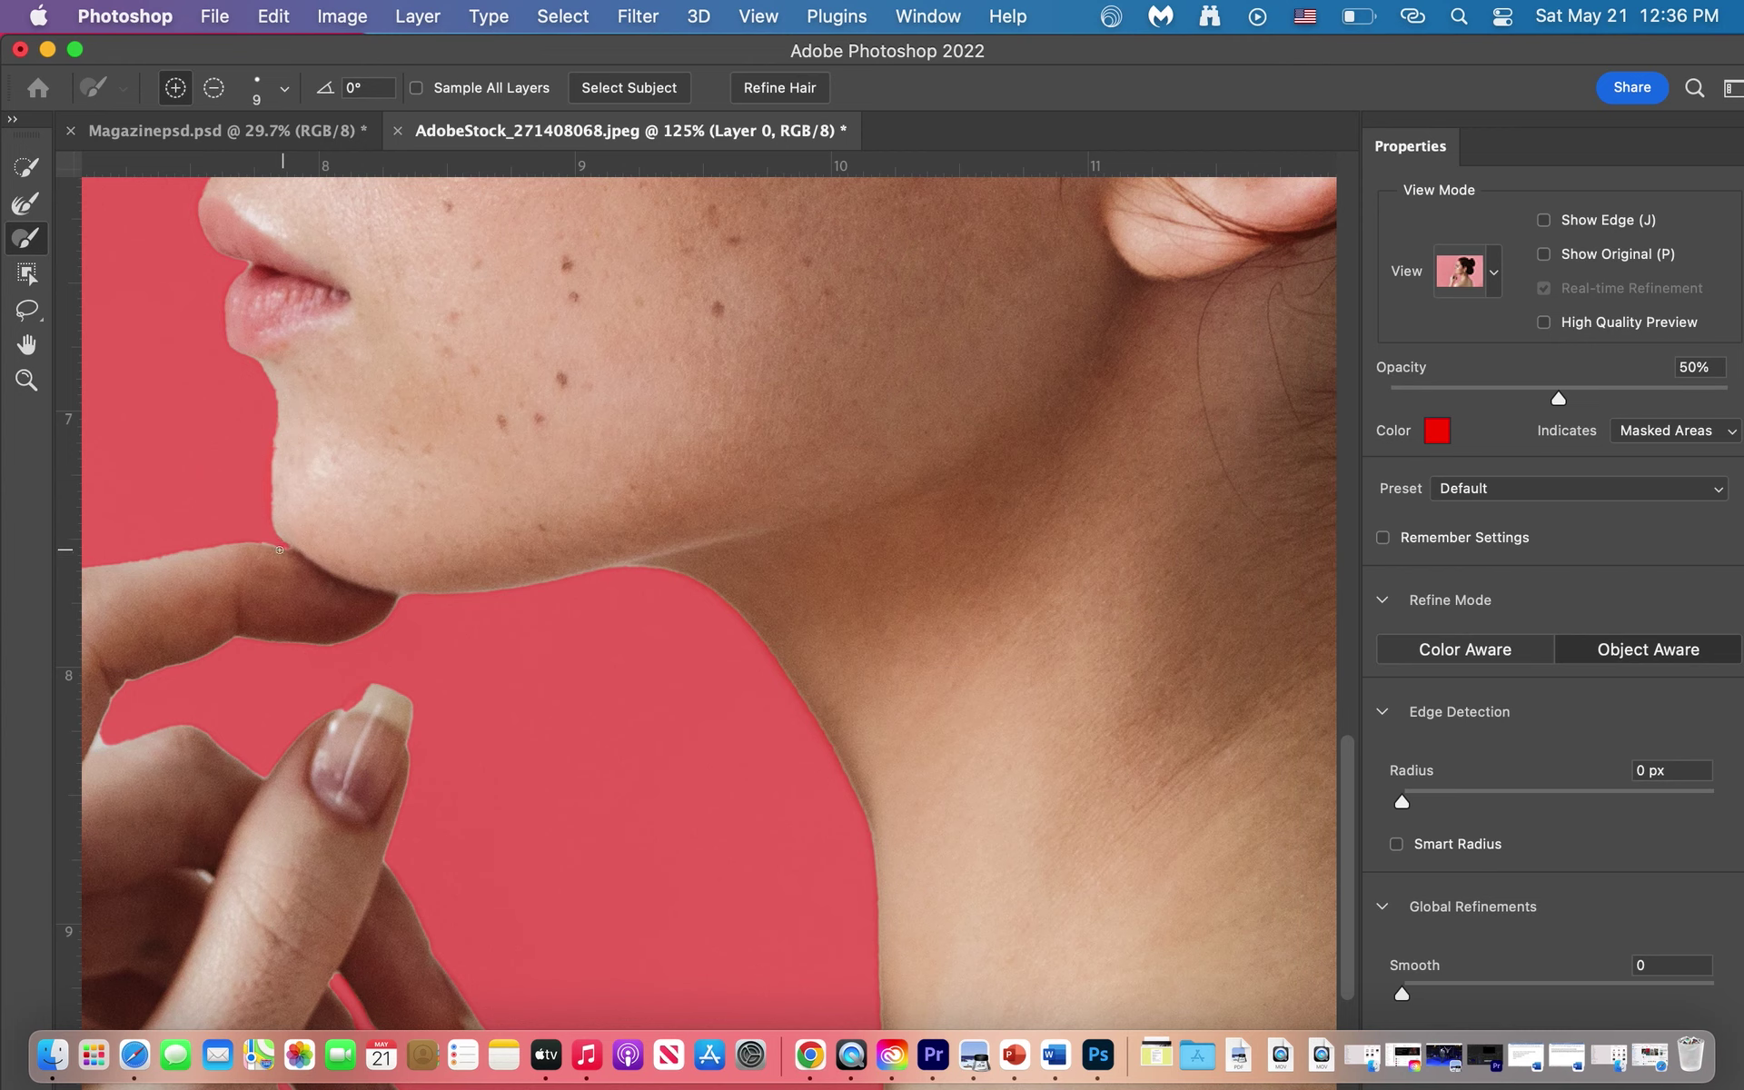
{"action": "scroll", "coordinate": [436, 566], "scroll_direction": "right", "scroll_amount": 10}
{"action": "scroll", "coordinate": [436, 565], "scroll_direction": "up", "scroll_amount": 8}
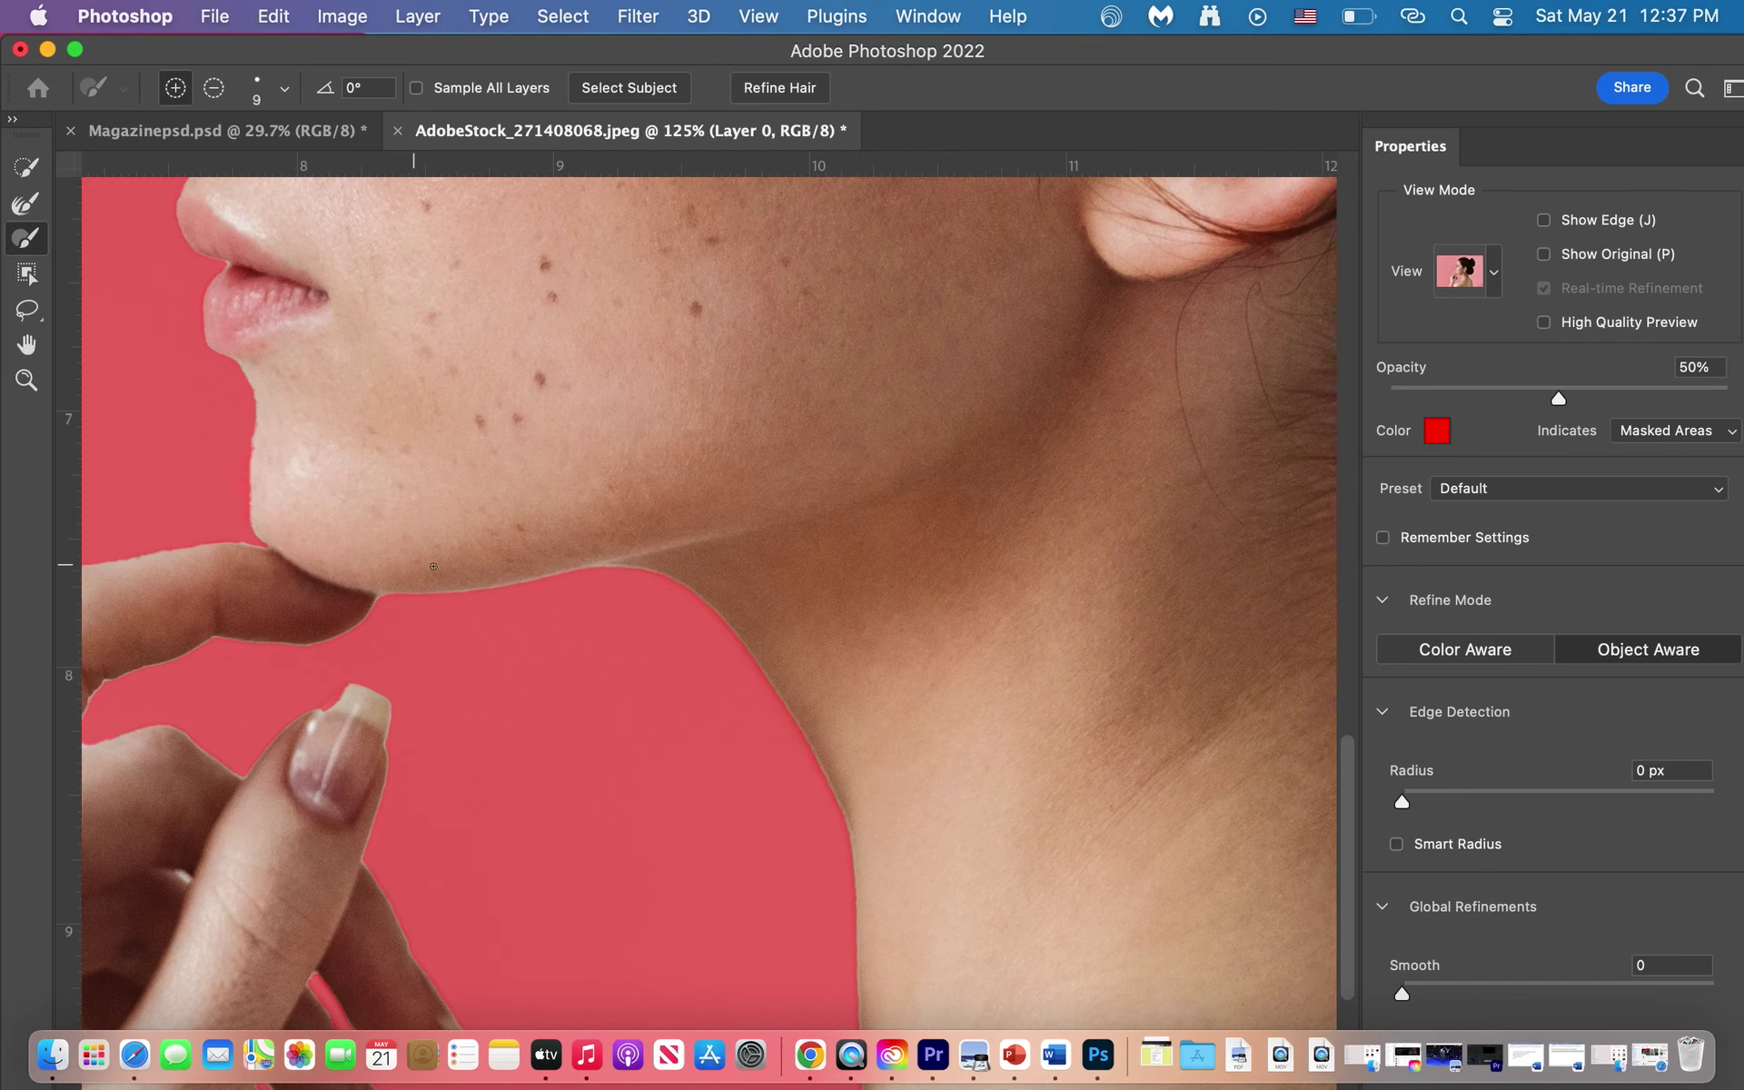
{"action": "scroll", "coordinate": [433, 566], "scroll_direction": "down", "scroll_amount": 10}
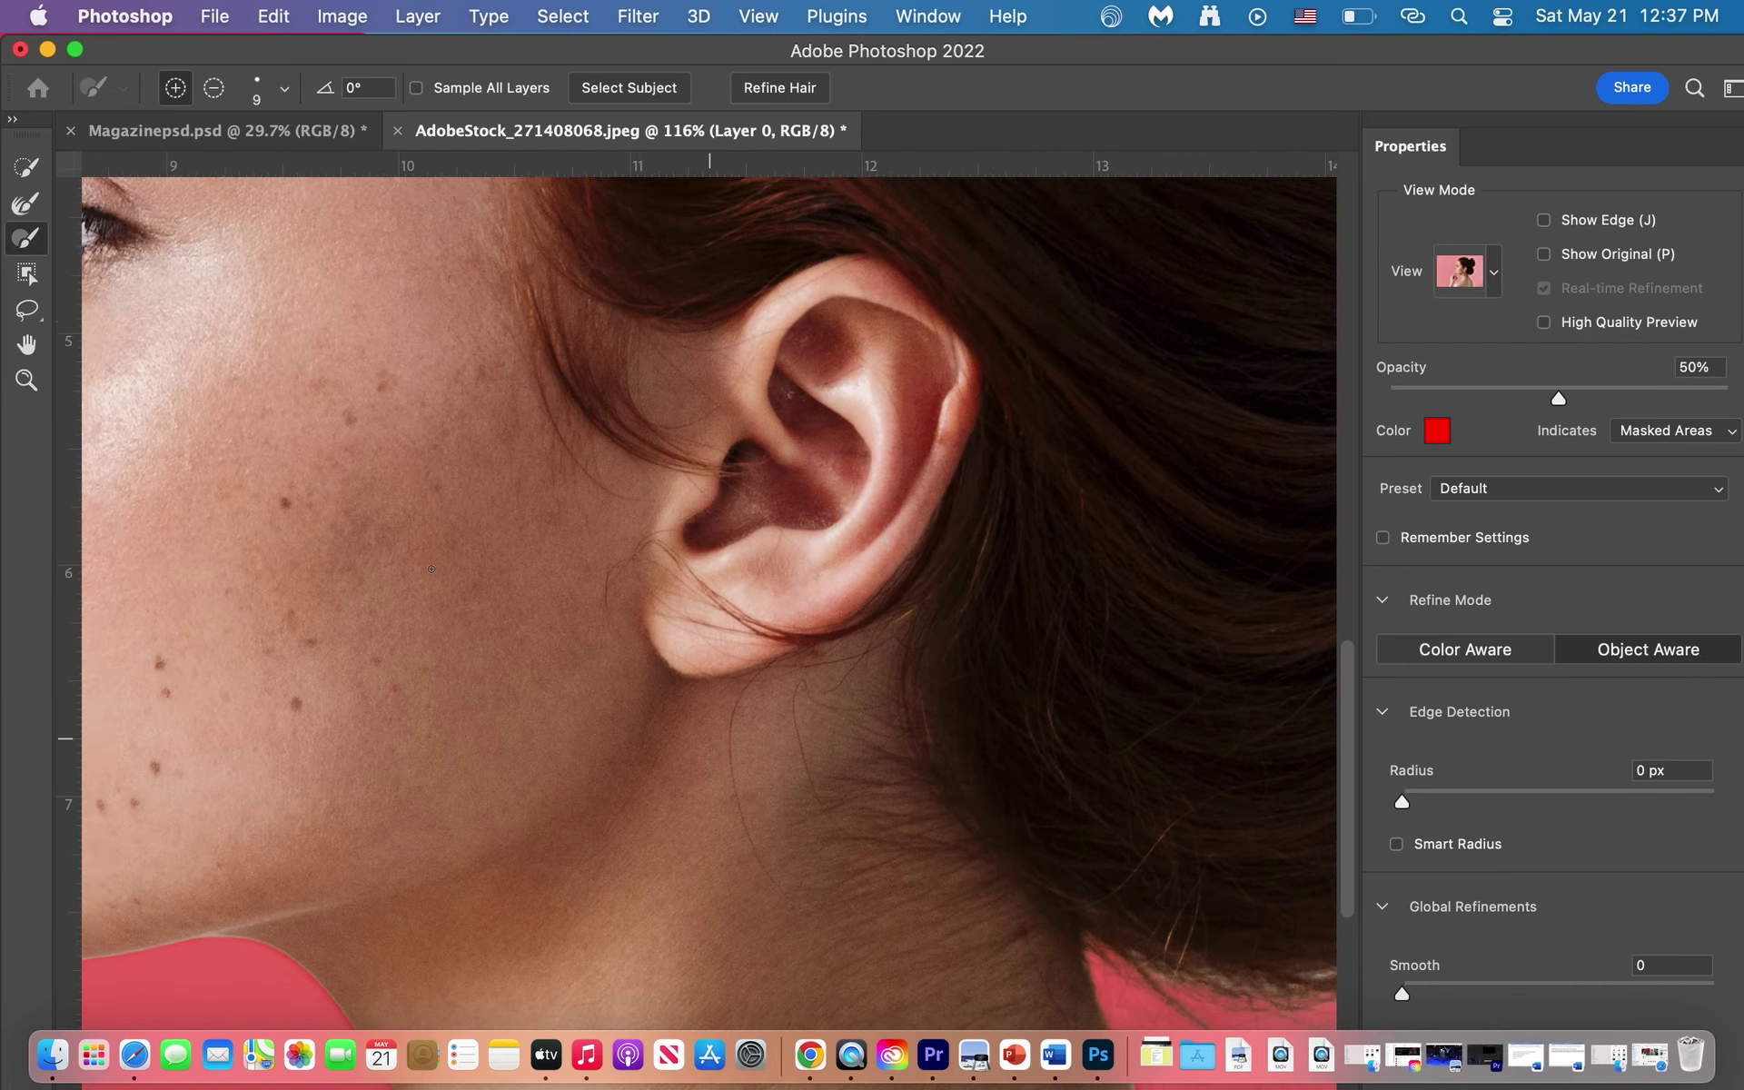
{"action": "scroll", "coordinate": [432, 568], "scroll_direction": "up", "scroll_amount": 3}
{"action": "scroll", "coordinate": [432, 568], "scroll_direction": "down", "scroll_amount": 3}
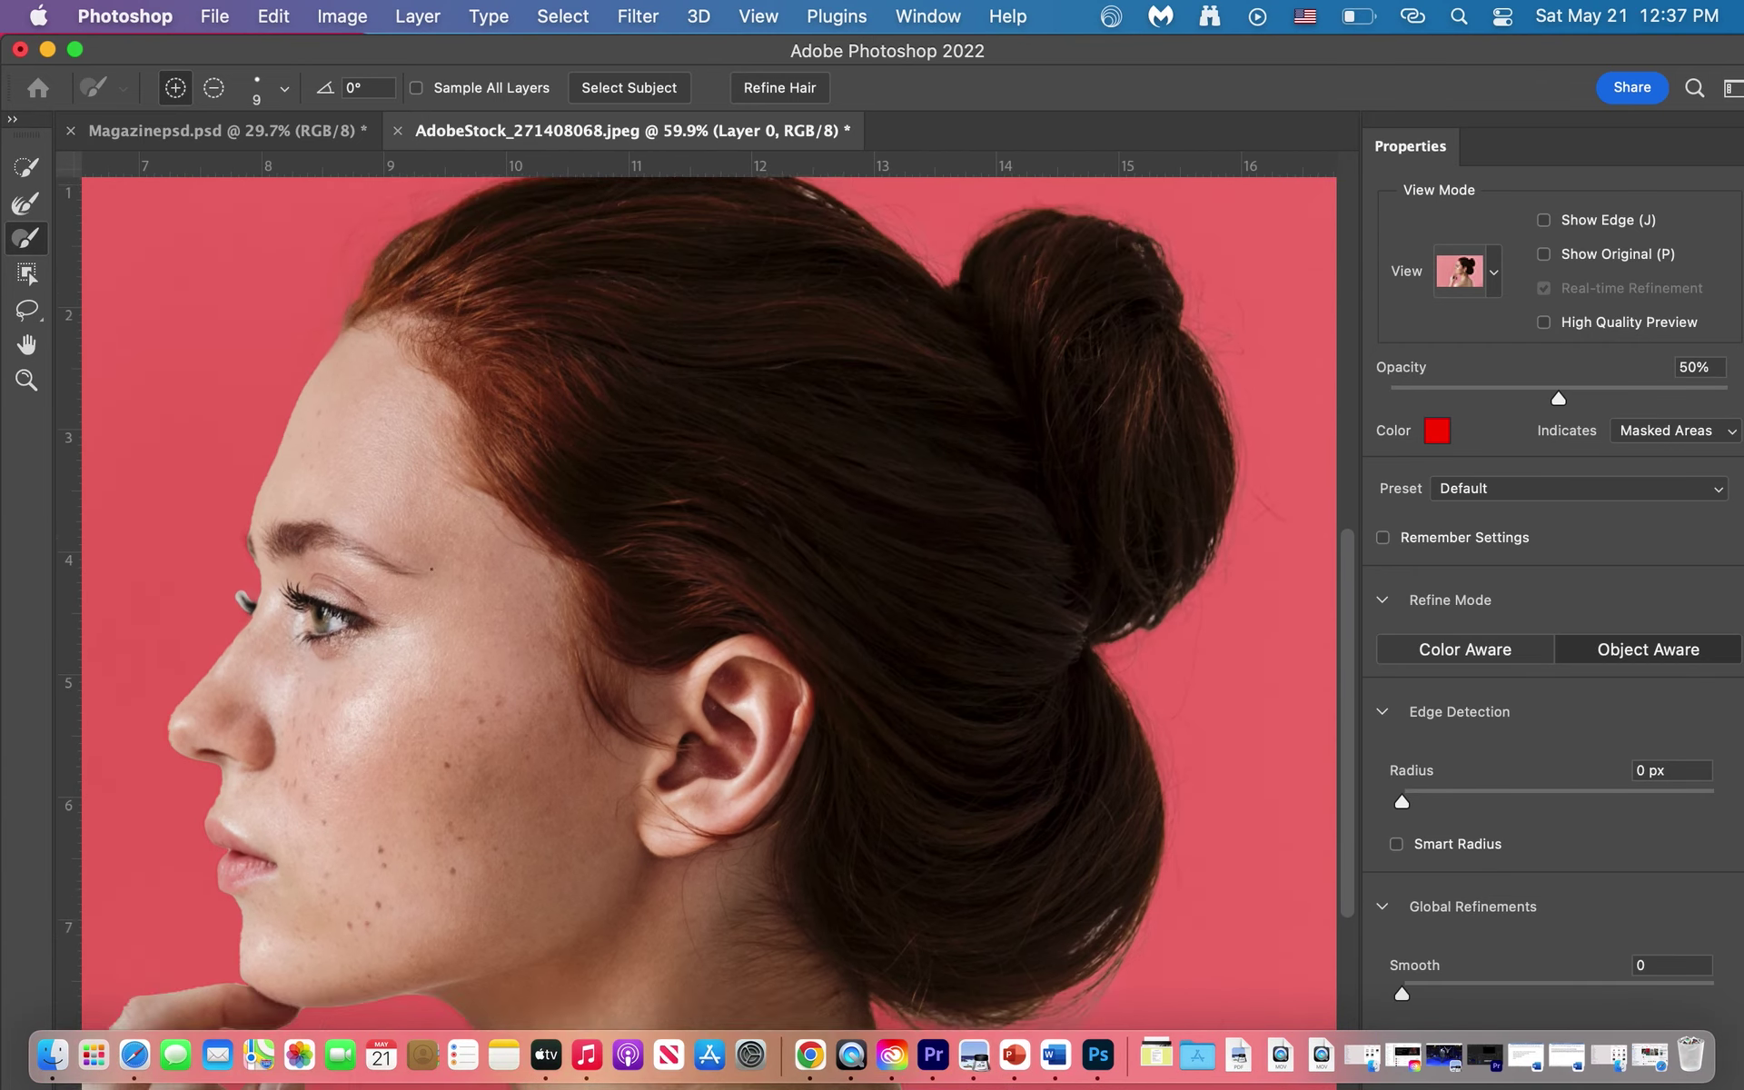
{"action": "scroll", "coordinate": [432, 569], "scroll_direction": "up", "scroll_amount": 8}
{"action": "scroll", "coordinate": [427, 570], "scroll_direction": "down", "scroll_amount": 5}
{"action": "scroll", "coordinate": [427, 570], "scroll_direction": "left", "scroll_amount": 5}
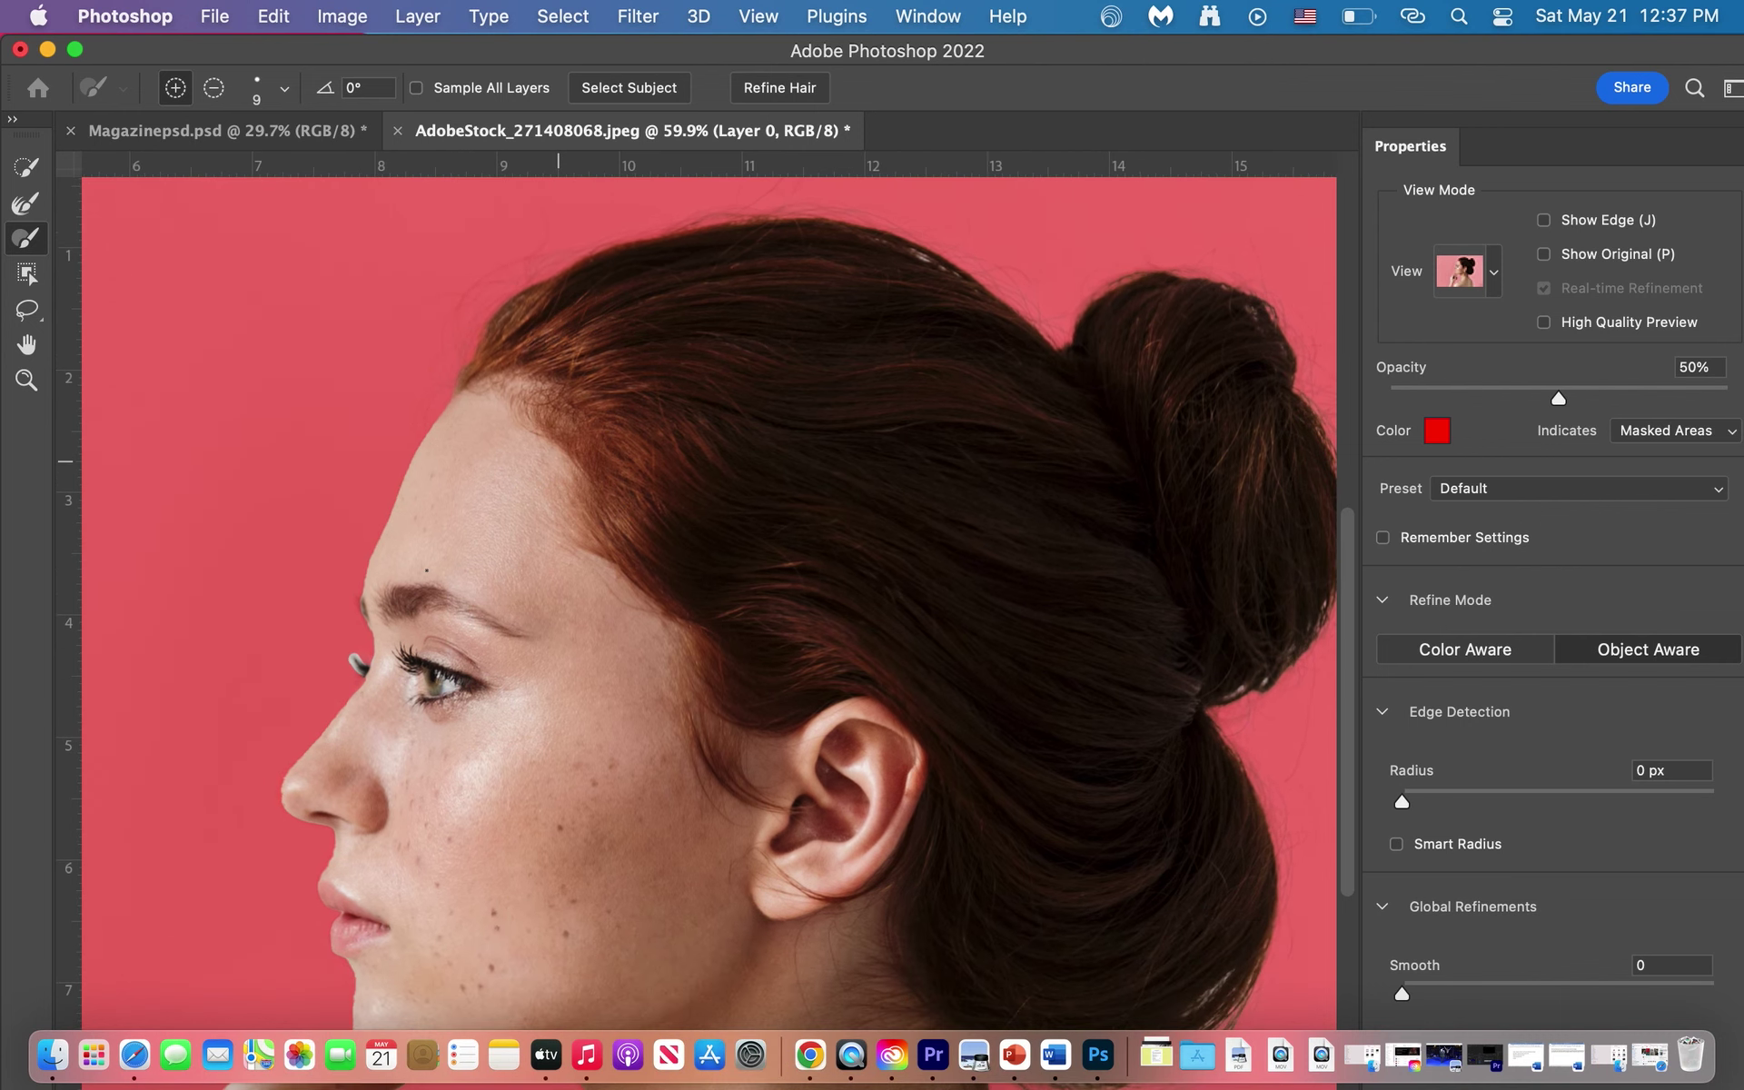
Step: Subtract the leftover background around the far eyelashes from the selection with the brush
{"action": "scroll", "coordinate": [359, 668], "scroll_direction": "up", "scroll_amount": 5}
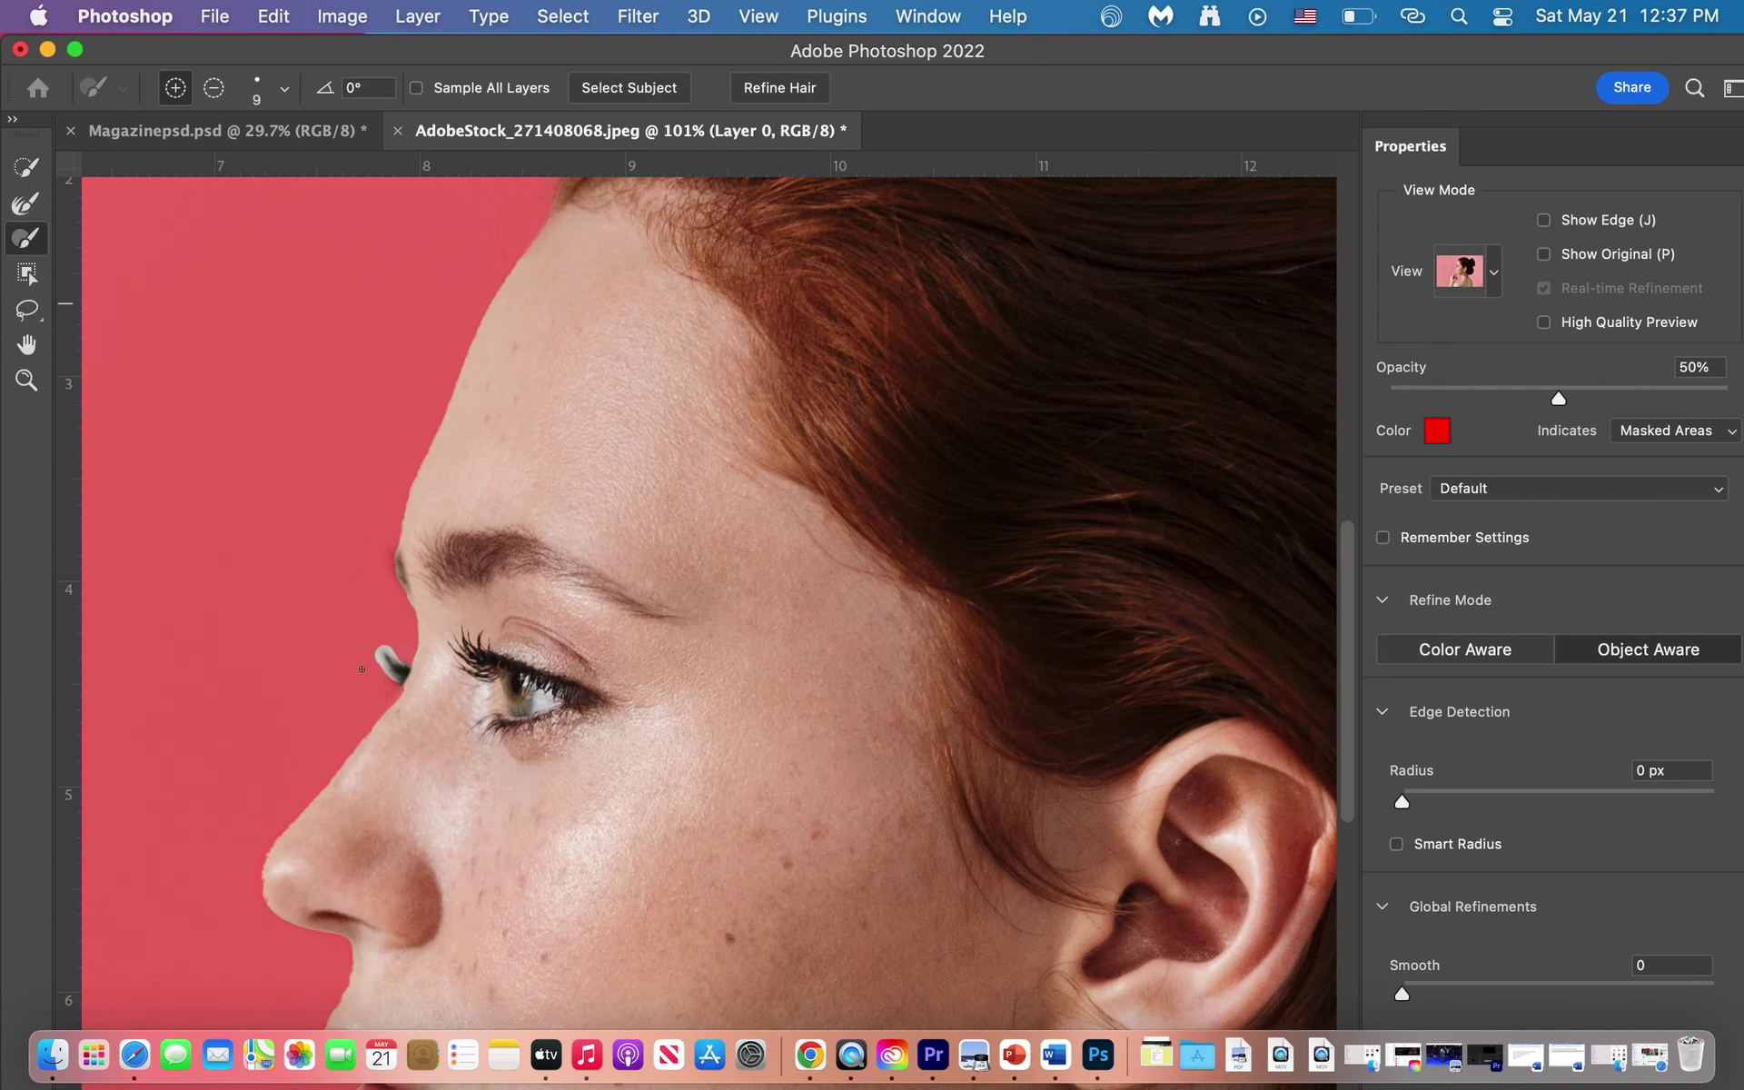
{"action": "scroll", "coordinate": [362, 670], "scroll_direction": "up", "scroll_amount": 1}
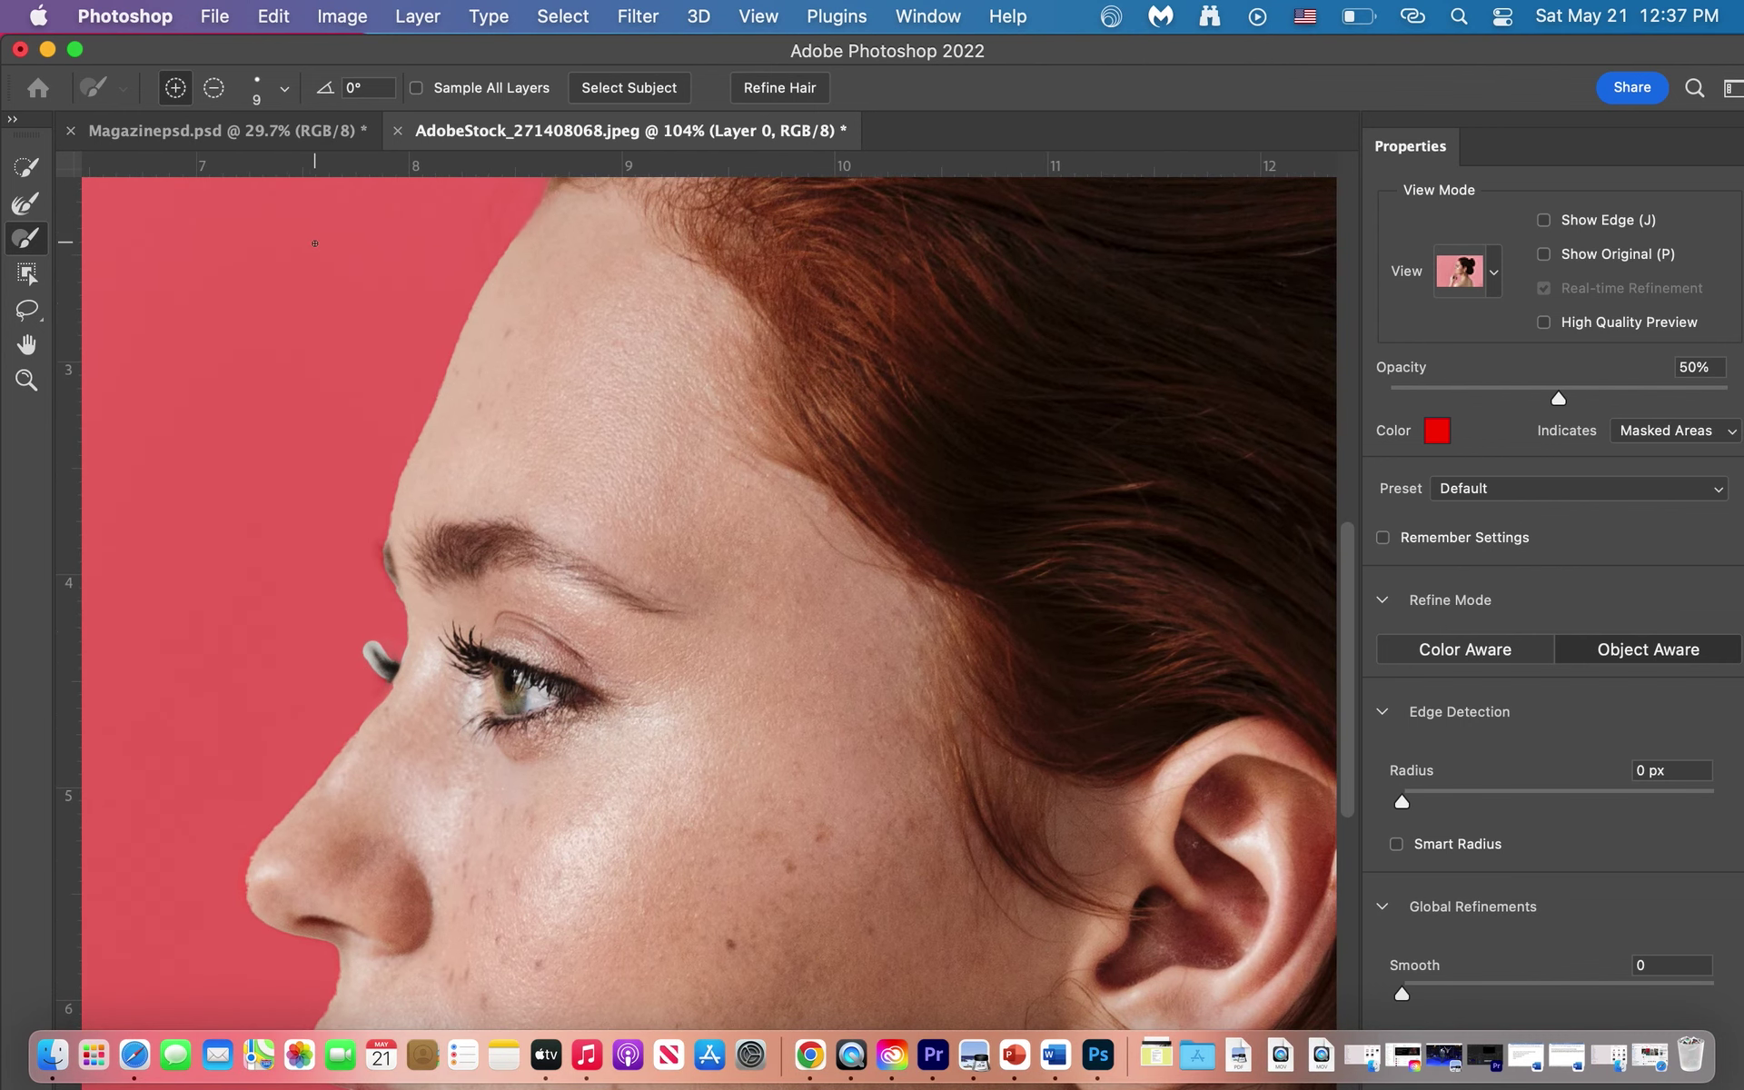
{"action": "key", "text": "alt"}
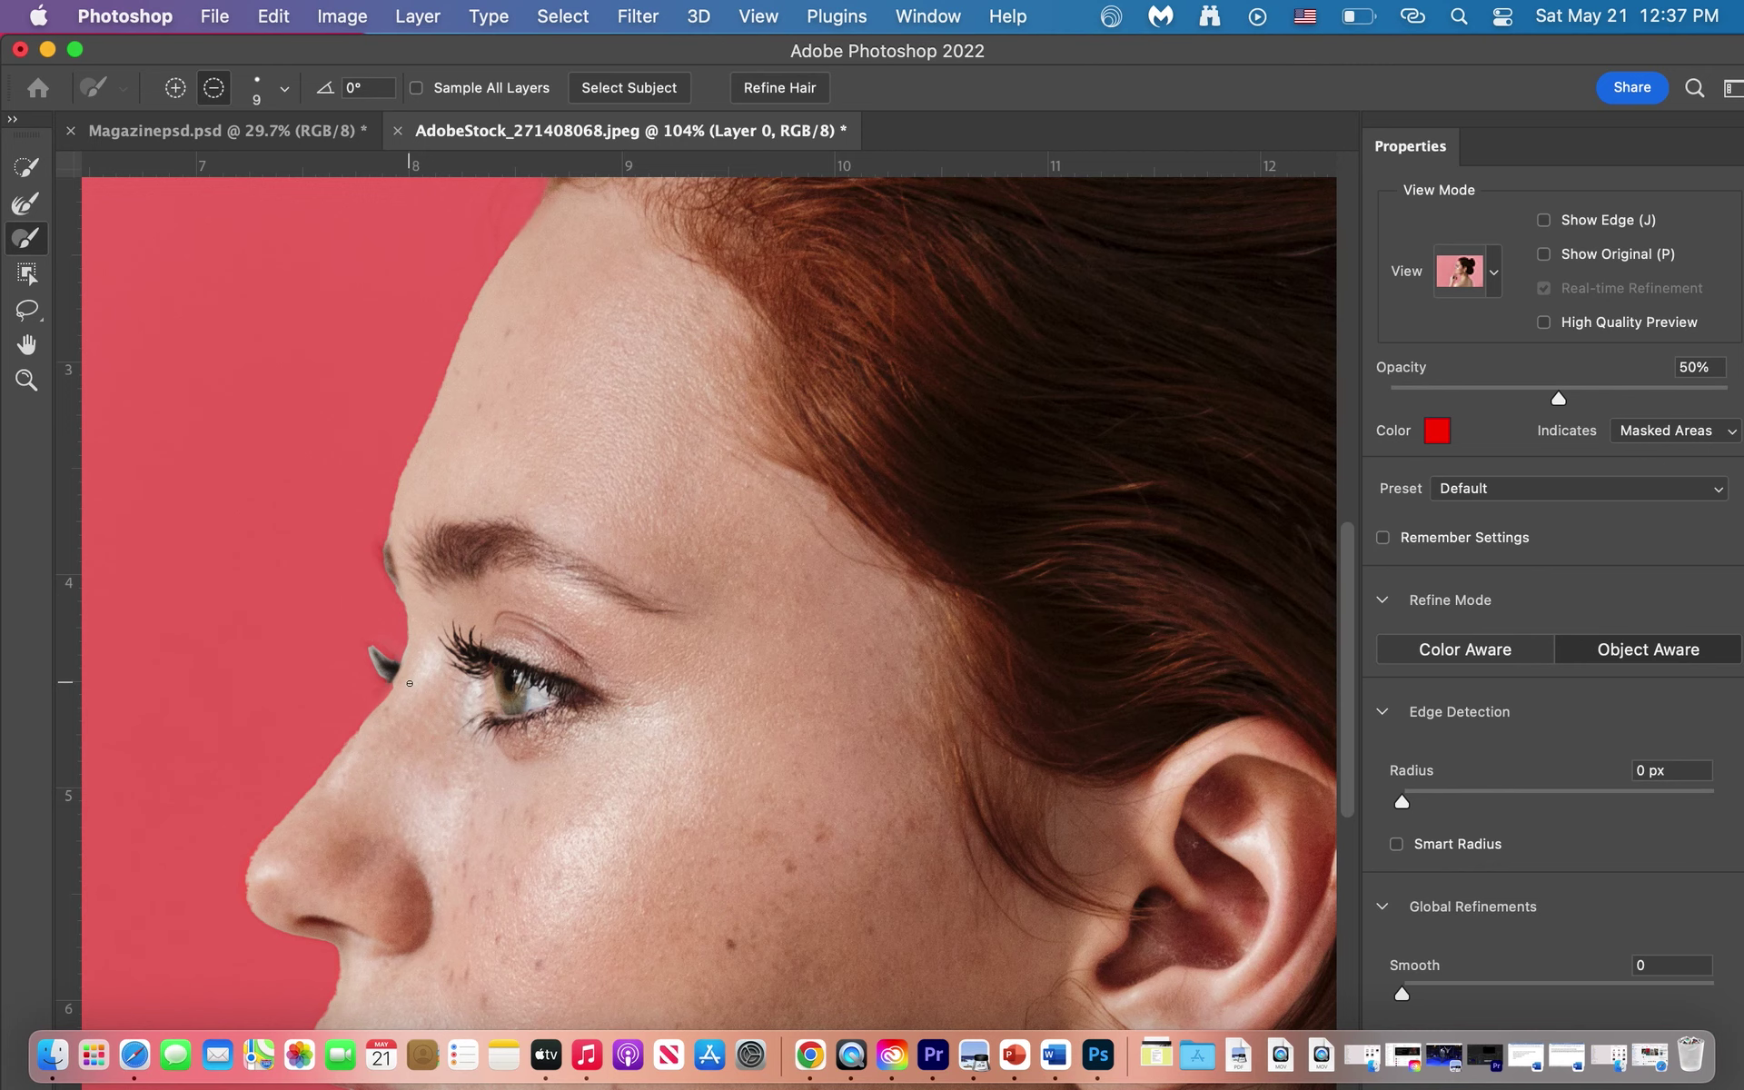
{"action": "scroll", "coordinate": [409, 683], "scroll_direction": "down", "scroll_amount": 5}
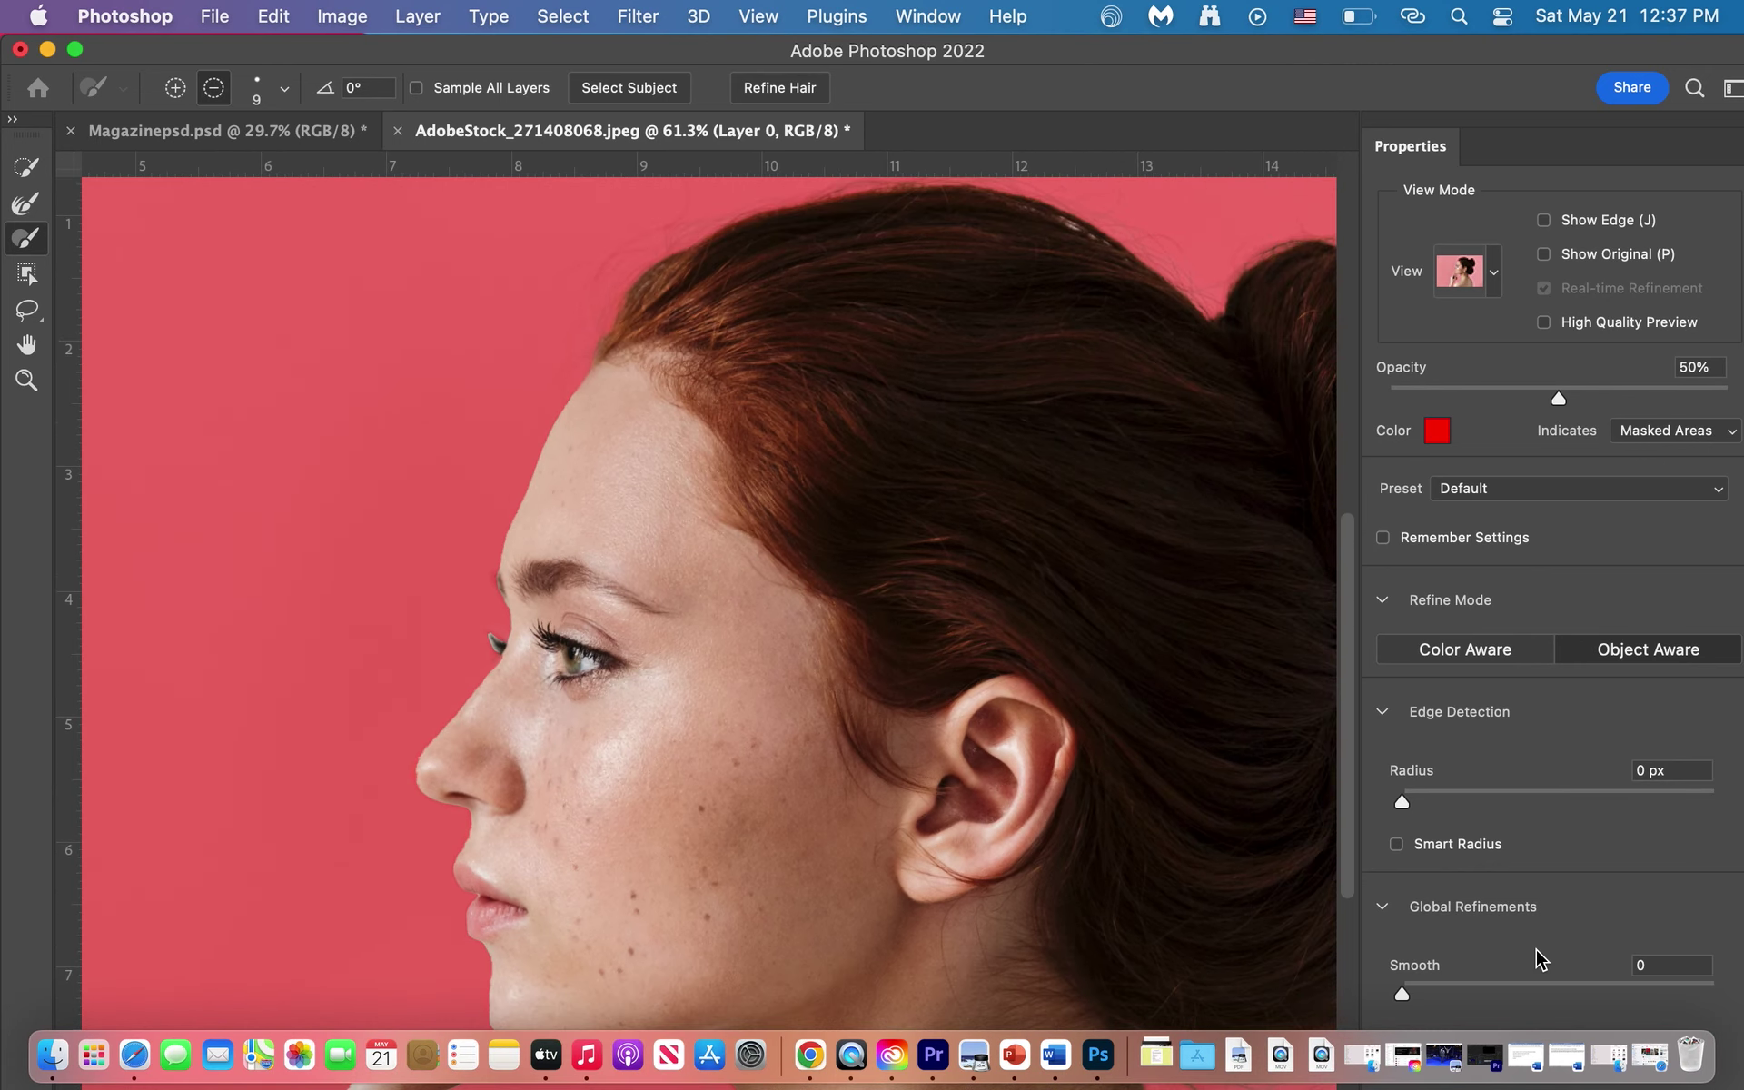
Step: Move the Photoshop window sideways so that the full width of the refinement settings fits on screen
{"action": "scroll", "coordinate": [1541, 908], "scroll_direction": "down", "scroll_amount": 5}
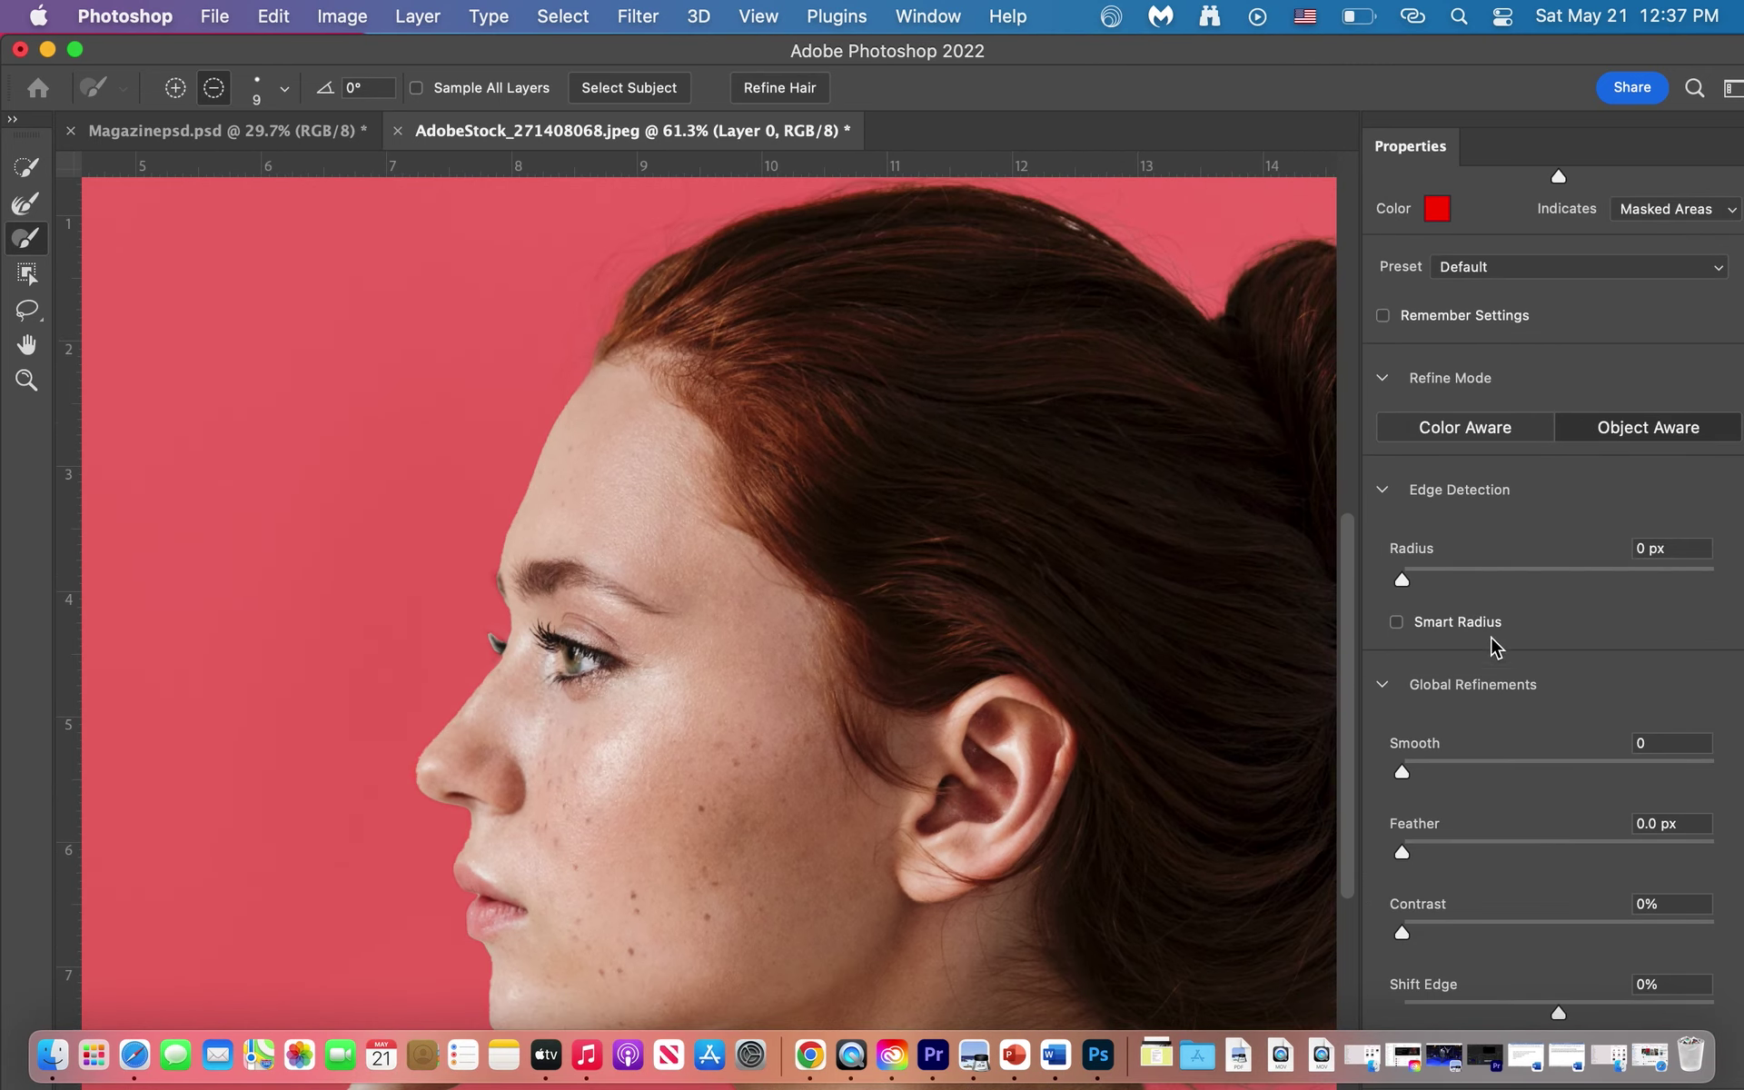
{"action": "left_click_drag", "start_coordinate": [1418, 51], "coordinate": [1208, 13]}
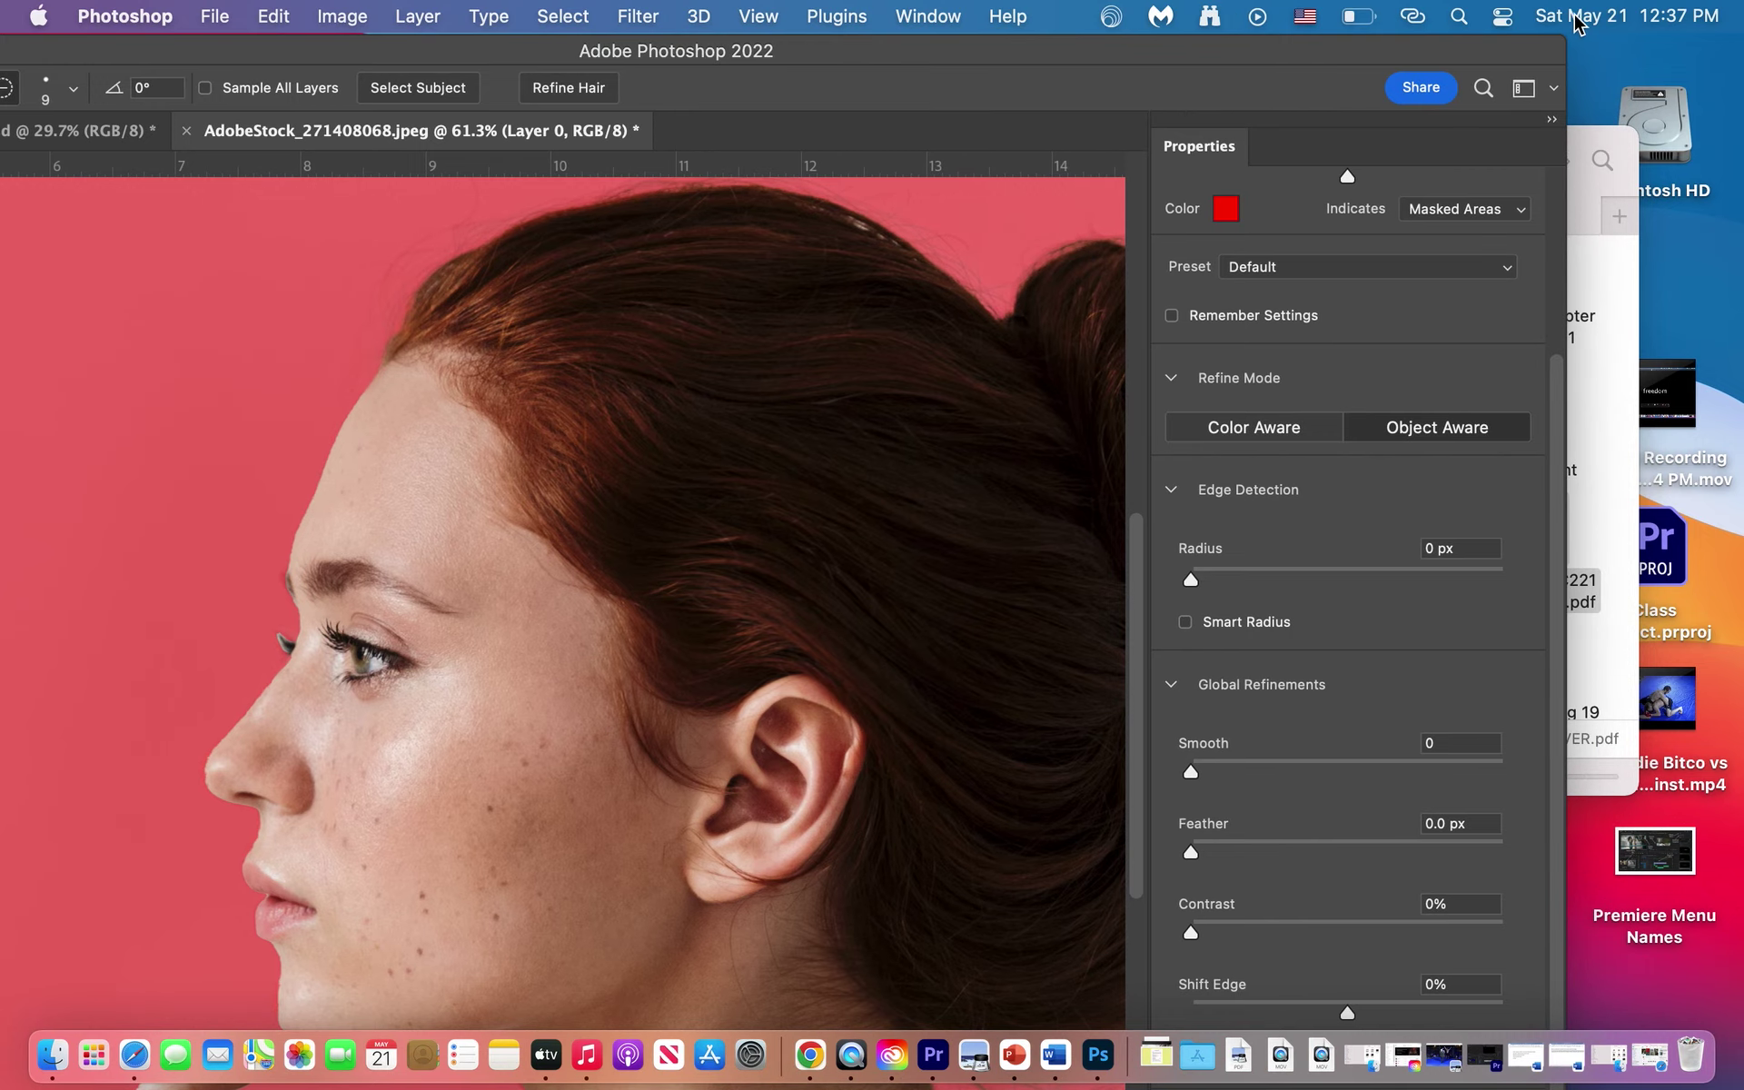
{"action": "left_click_drag", "start_coordinate": [1563, 36], "coordinate": [1539, 196]}
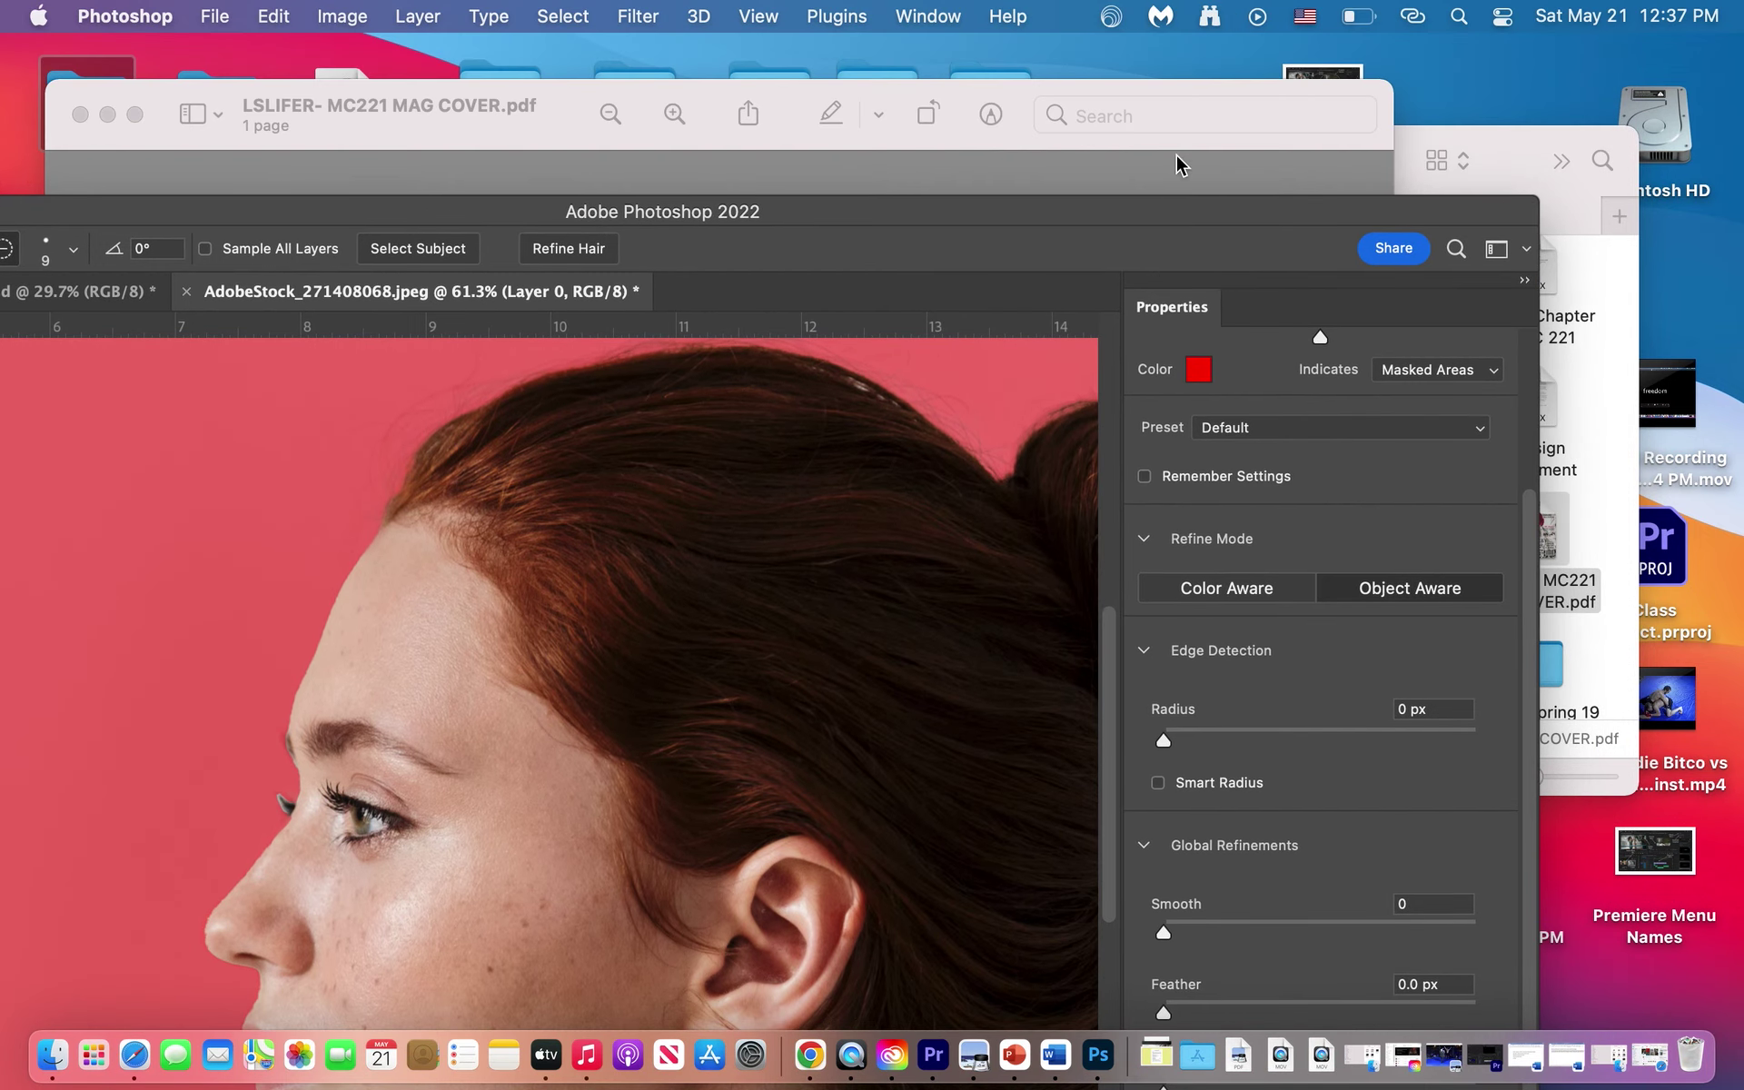
{"action": "left_click_drag", "start_coordinate": [1168, 214], "coordinate": [1241, 51]}
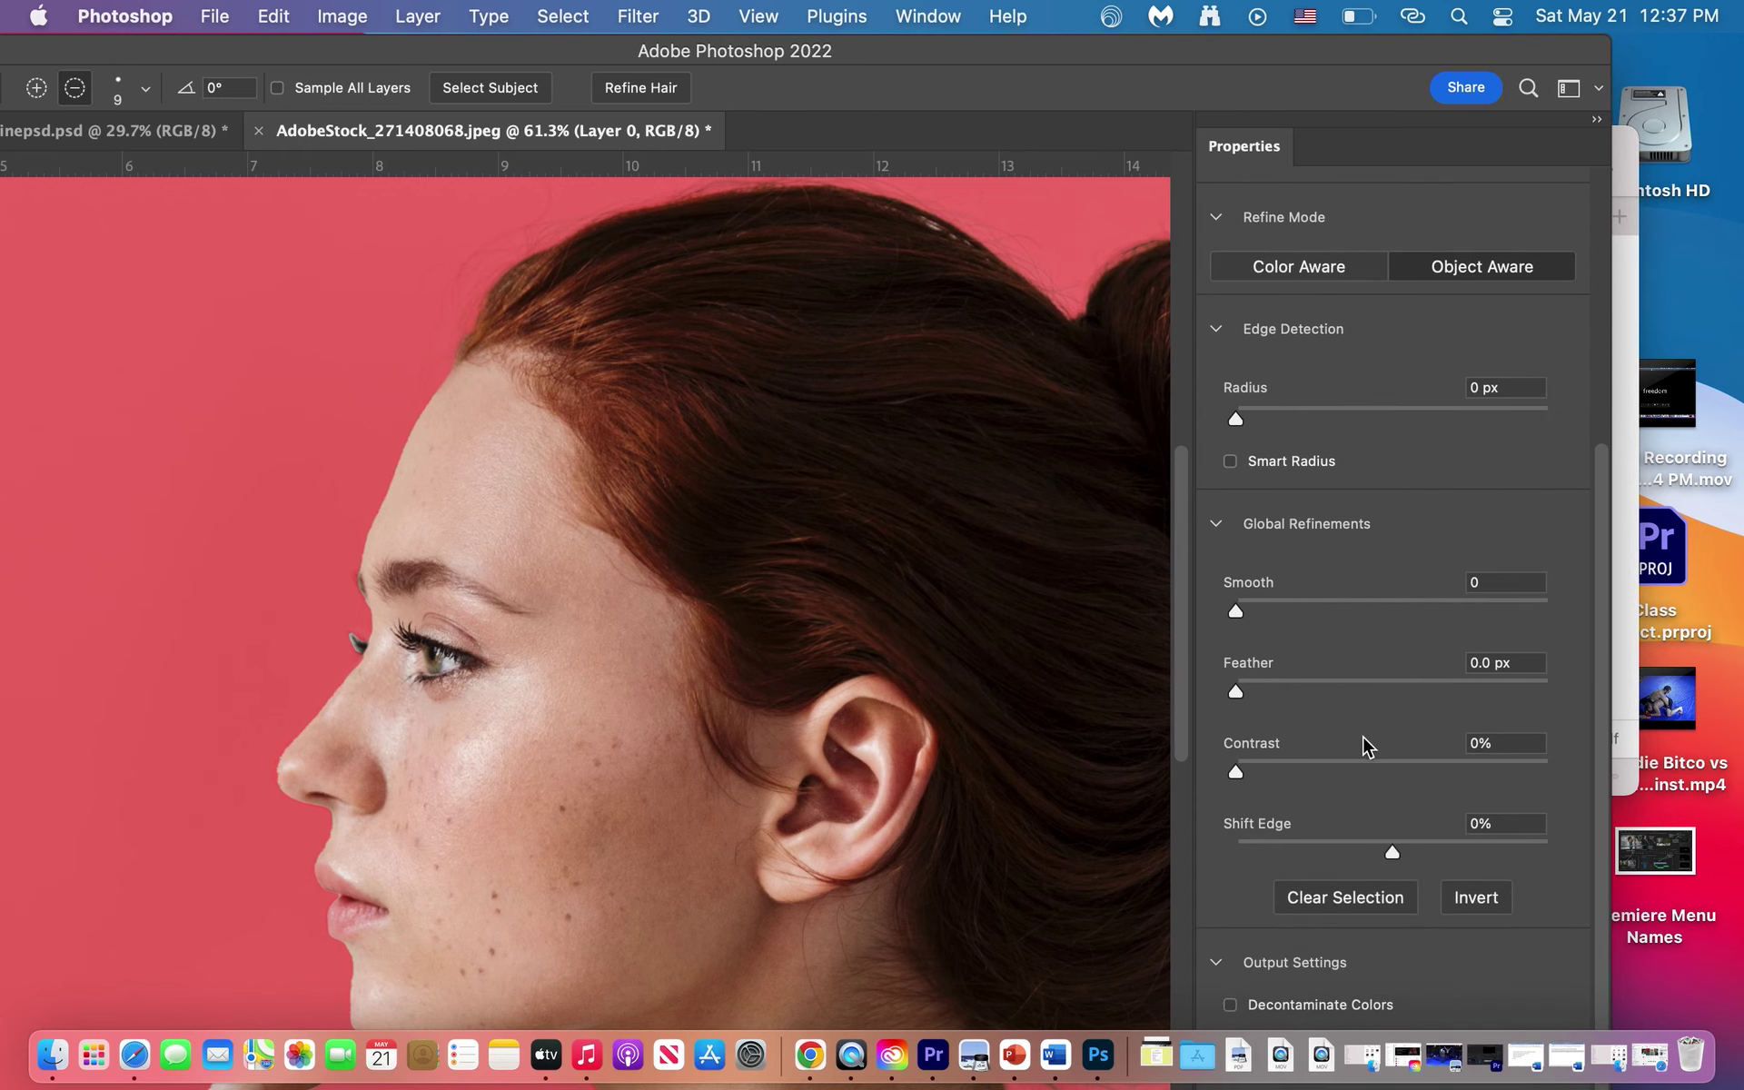
Step: Turn on Decontaminate Colors and Smart Radius, and set the Smooth refinement to 4
{"action": "left_click", "coordinate": [1232, 1007]}
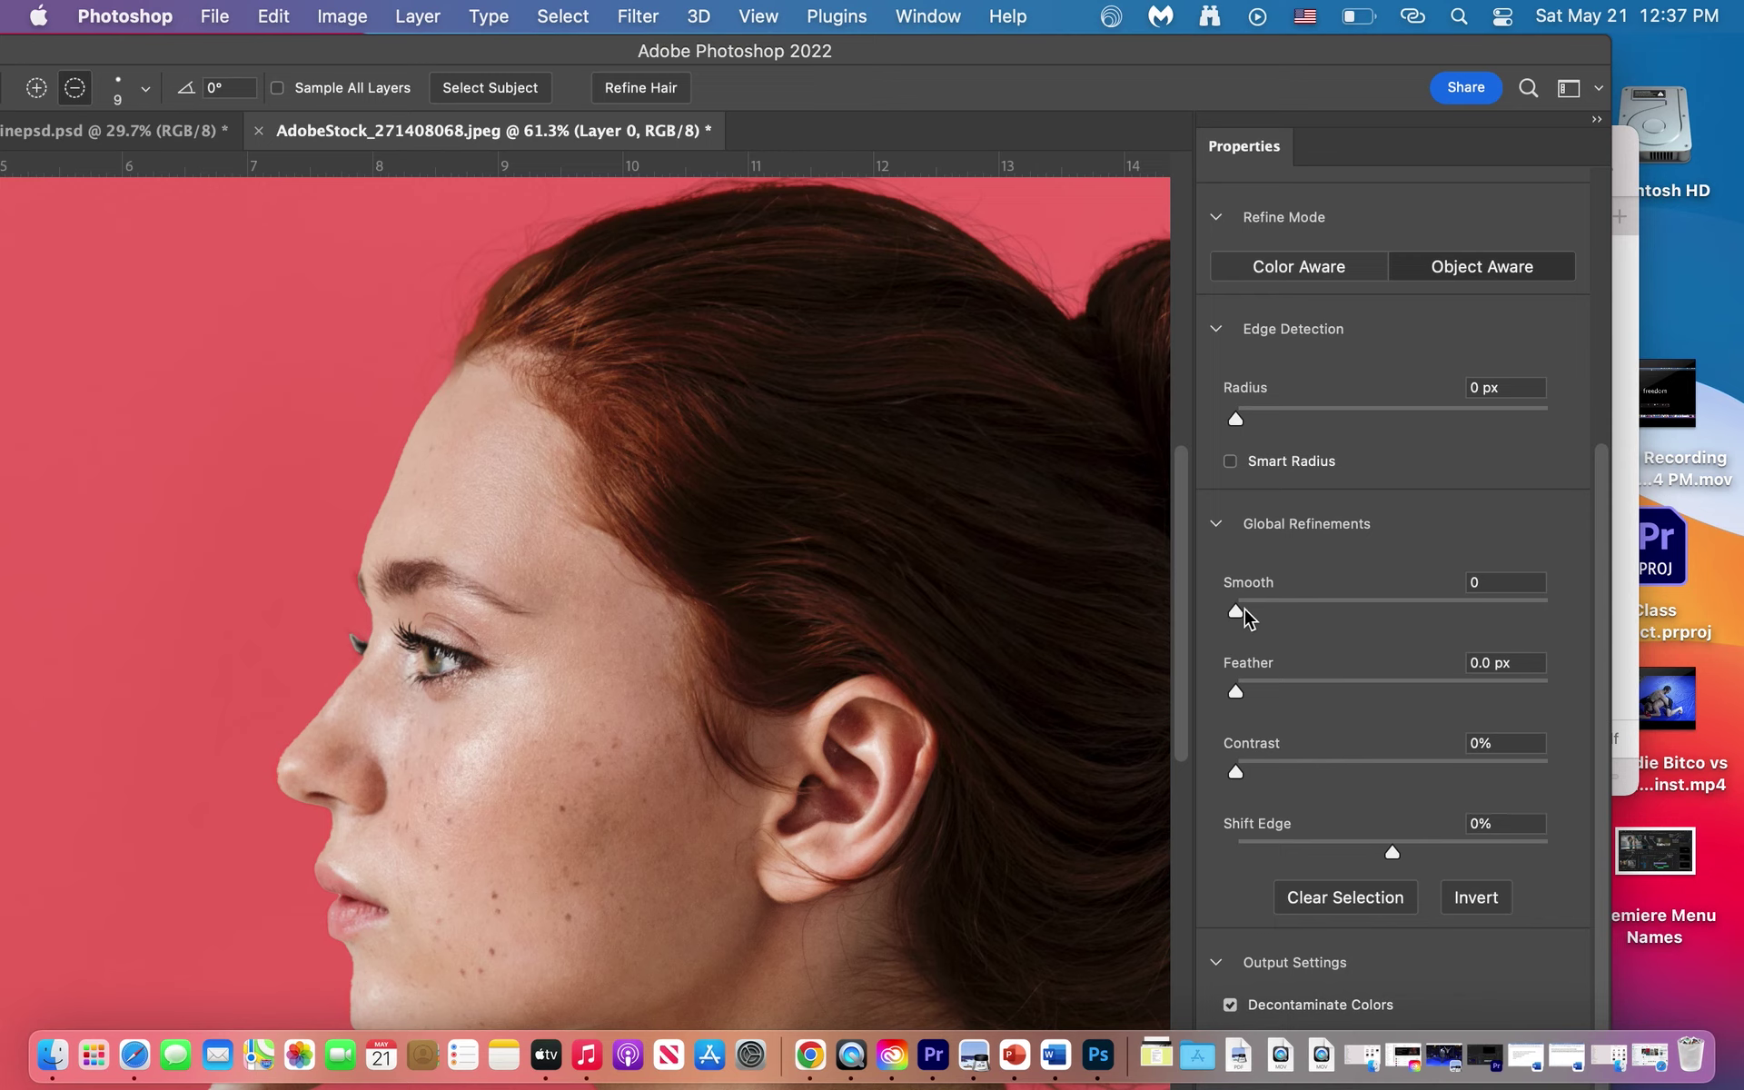
{"action": "left_click_drag", "start_coordinate": [1237, 612], "coordinate": [1249, 613]}
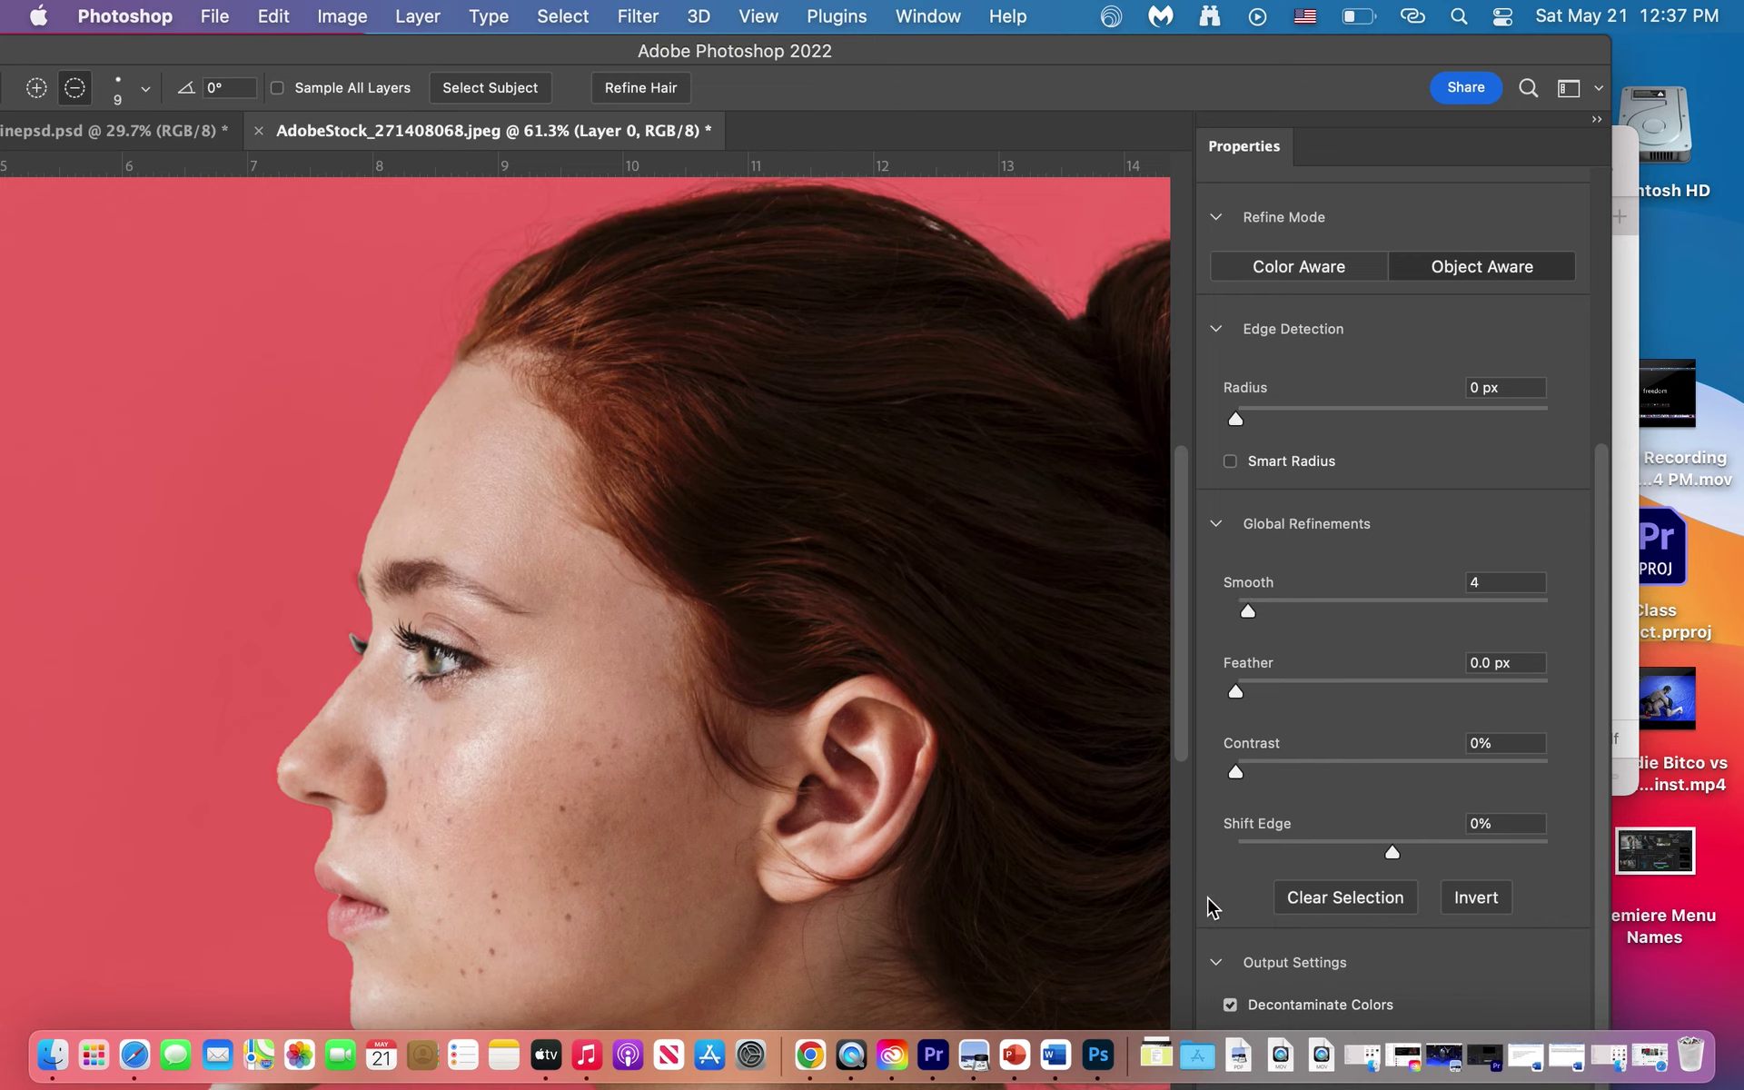
{"action": "scroll", "coordinate": [1359, 646], "scroll_direction": "up", "scroll_amount": 3}
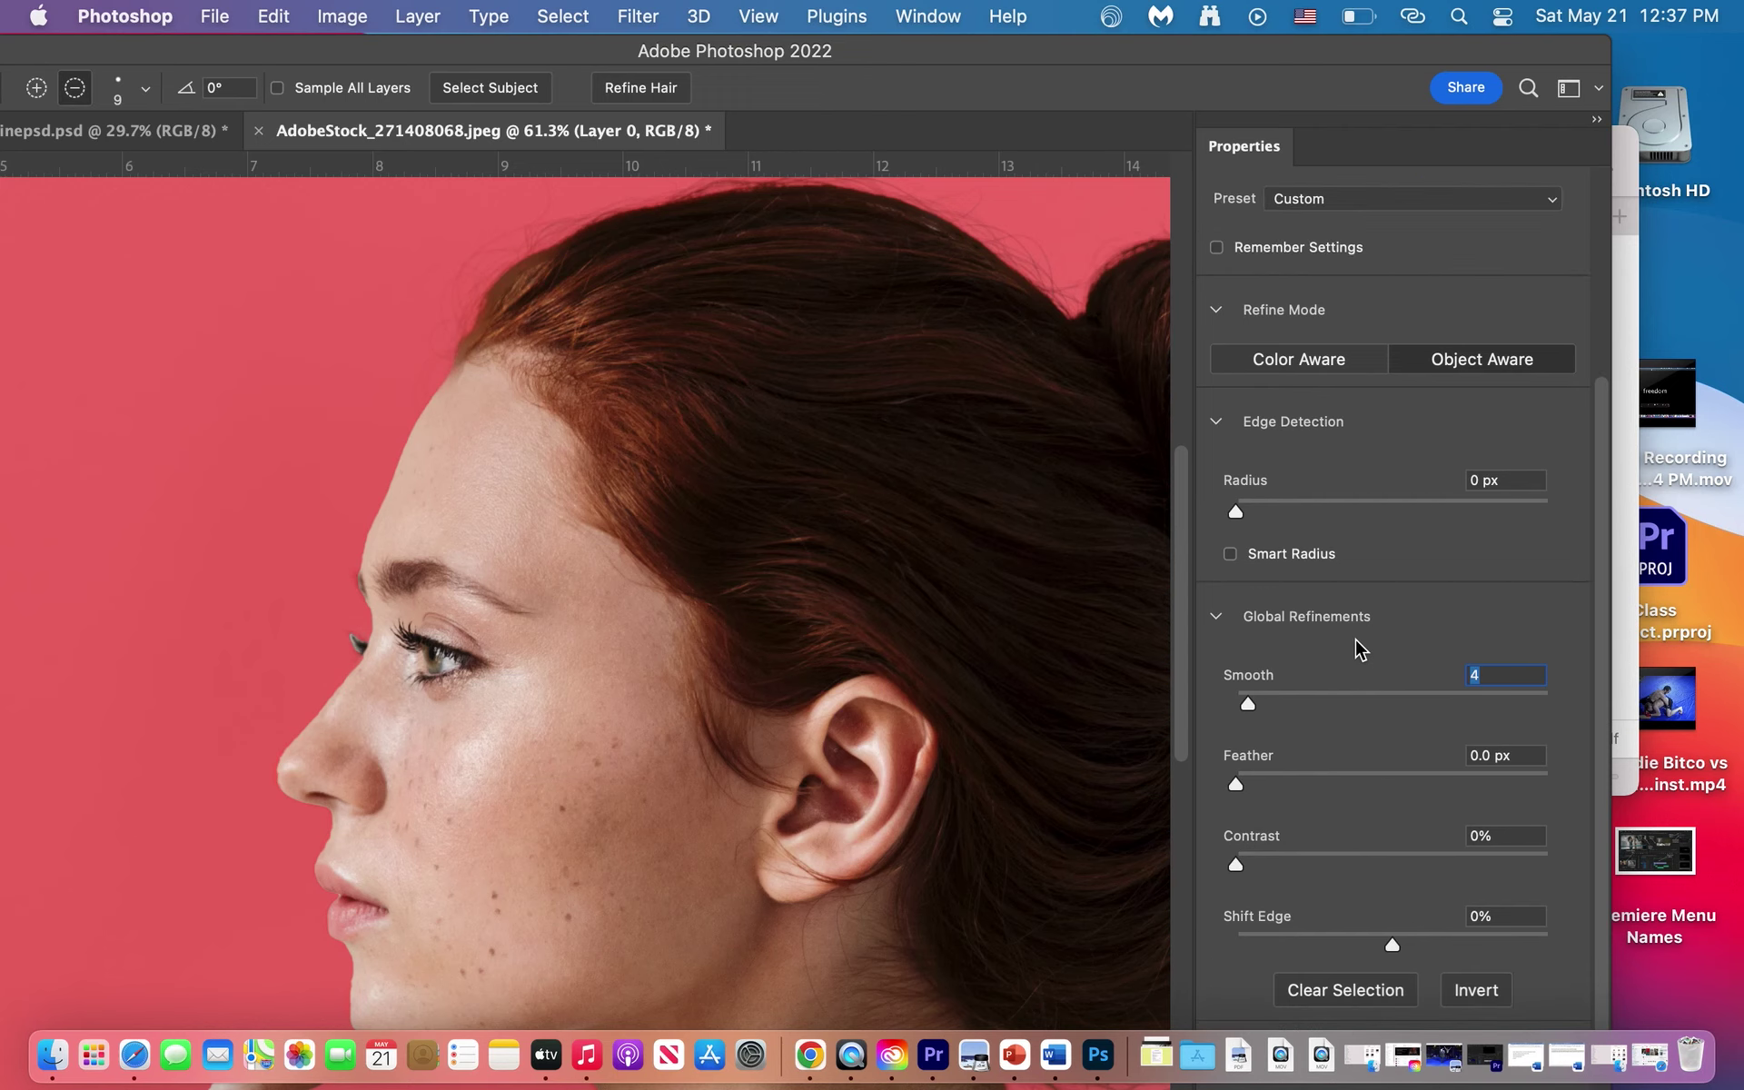
{"action": "left_click", "coordinate": [1231, 555]}
{"action": "scroll", "coordinate": [1284, 711], "scroll_direction": "down", "scroll_amount": 3}
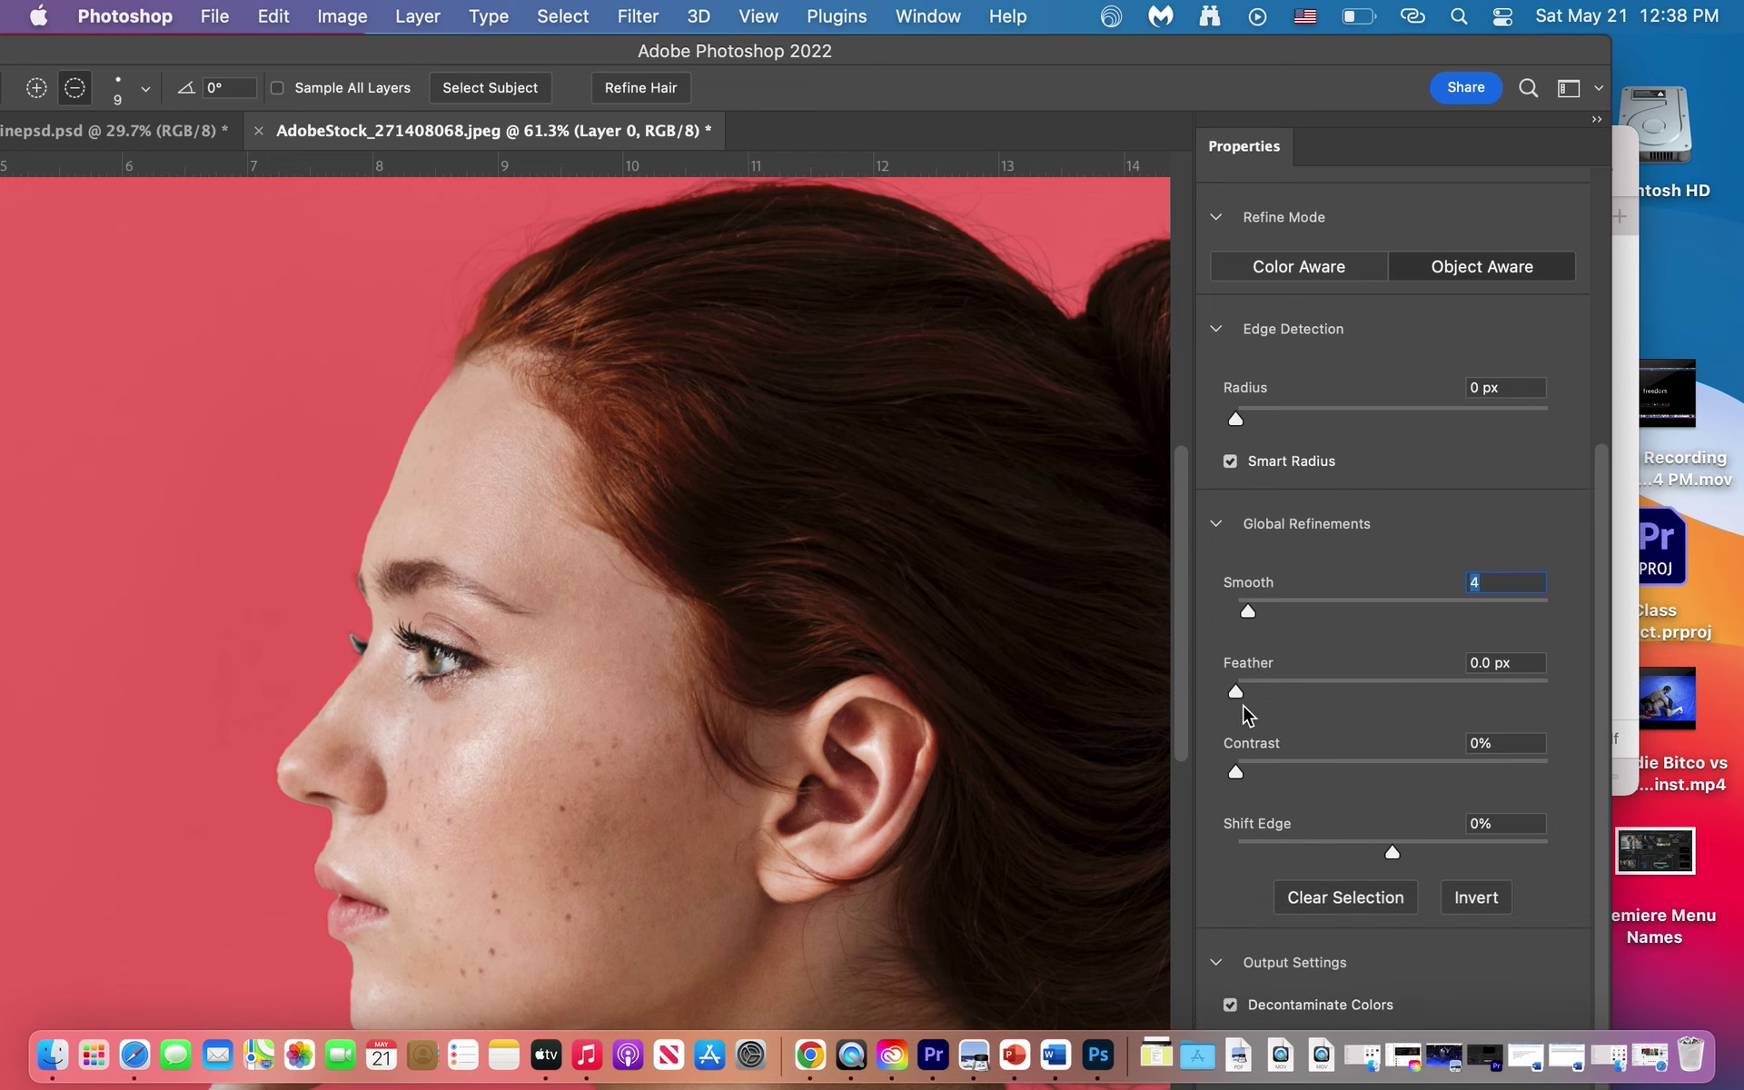
Step: Set the Feather refinement to 0.7 px and check the edges along the face, neck and hair bun
{"action": "left_click_drag", "start_coordinate": [1240, 689], "coordinate": [1249, 690]}
{"action": "key", "text": "Tab"}
{"action": "scroll", "coordinate": [915, 631], "scroll_direction": "down", "scroll_amount": 3}
{"action": "scroll", "coordinate": [915, 632], "scroll_direction": "right", "scroll_amount": 2}
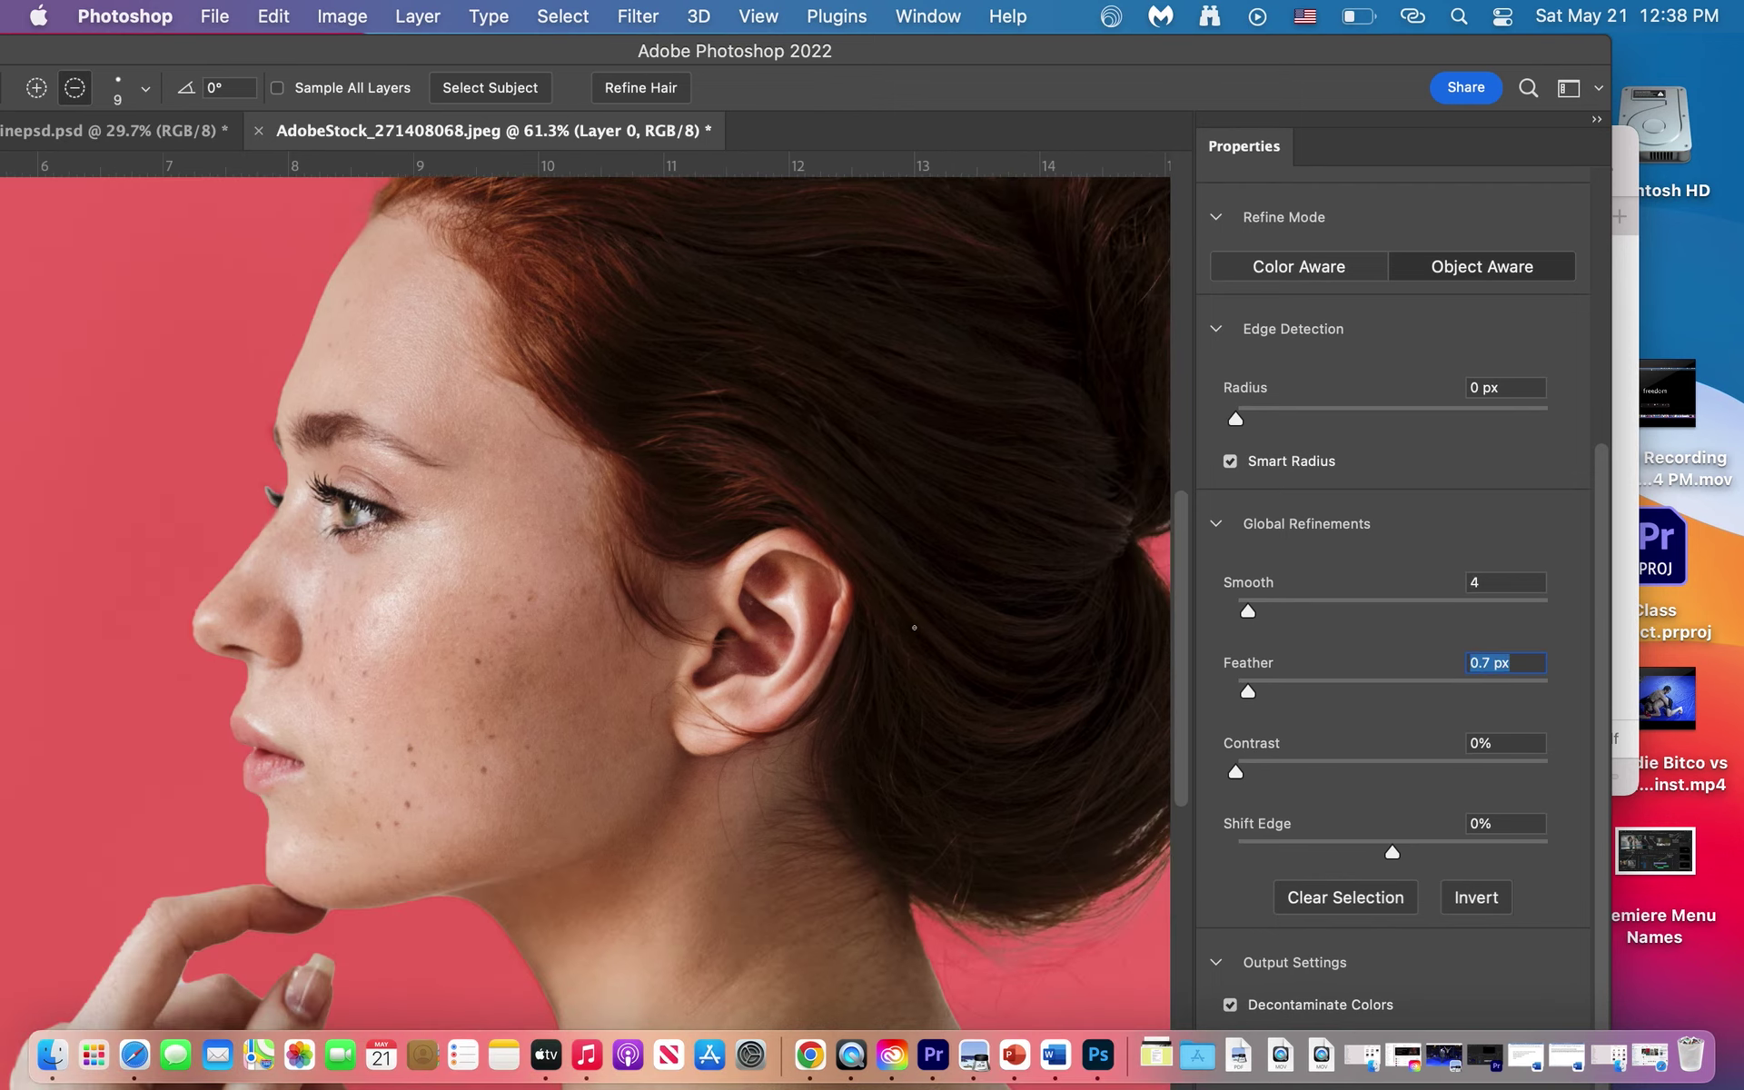
{"action": "scroll", "coordinate": [915, 628], "scroll_direction": "down", "scroll_amount": 2}
{"action": "scroll", "coordinate": [915, 628], "scroll_direction": "right", "scroll_amount": 2}
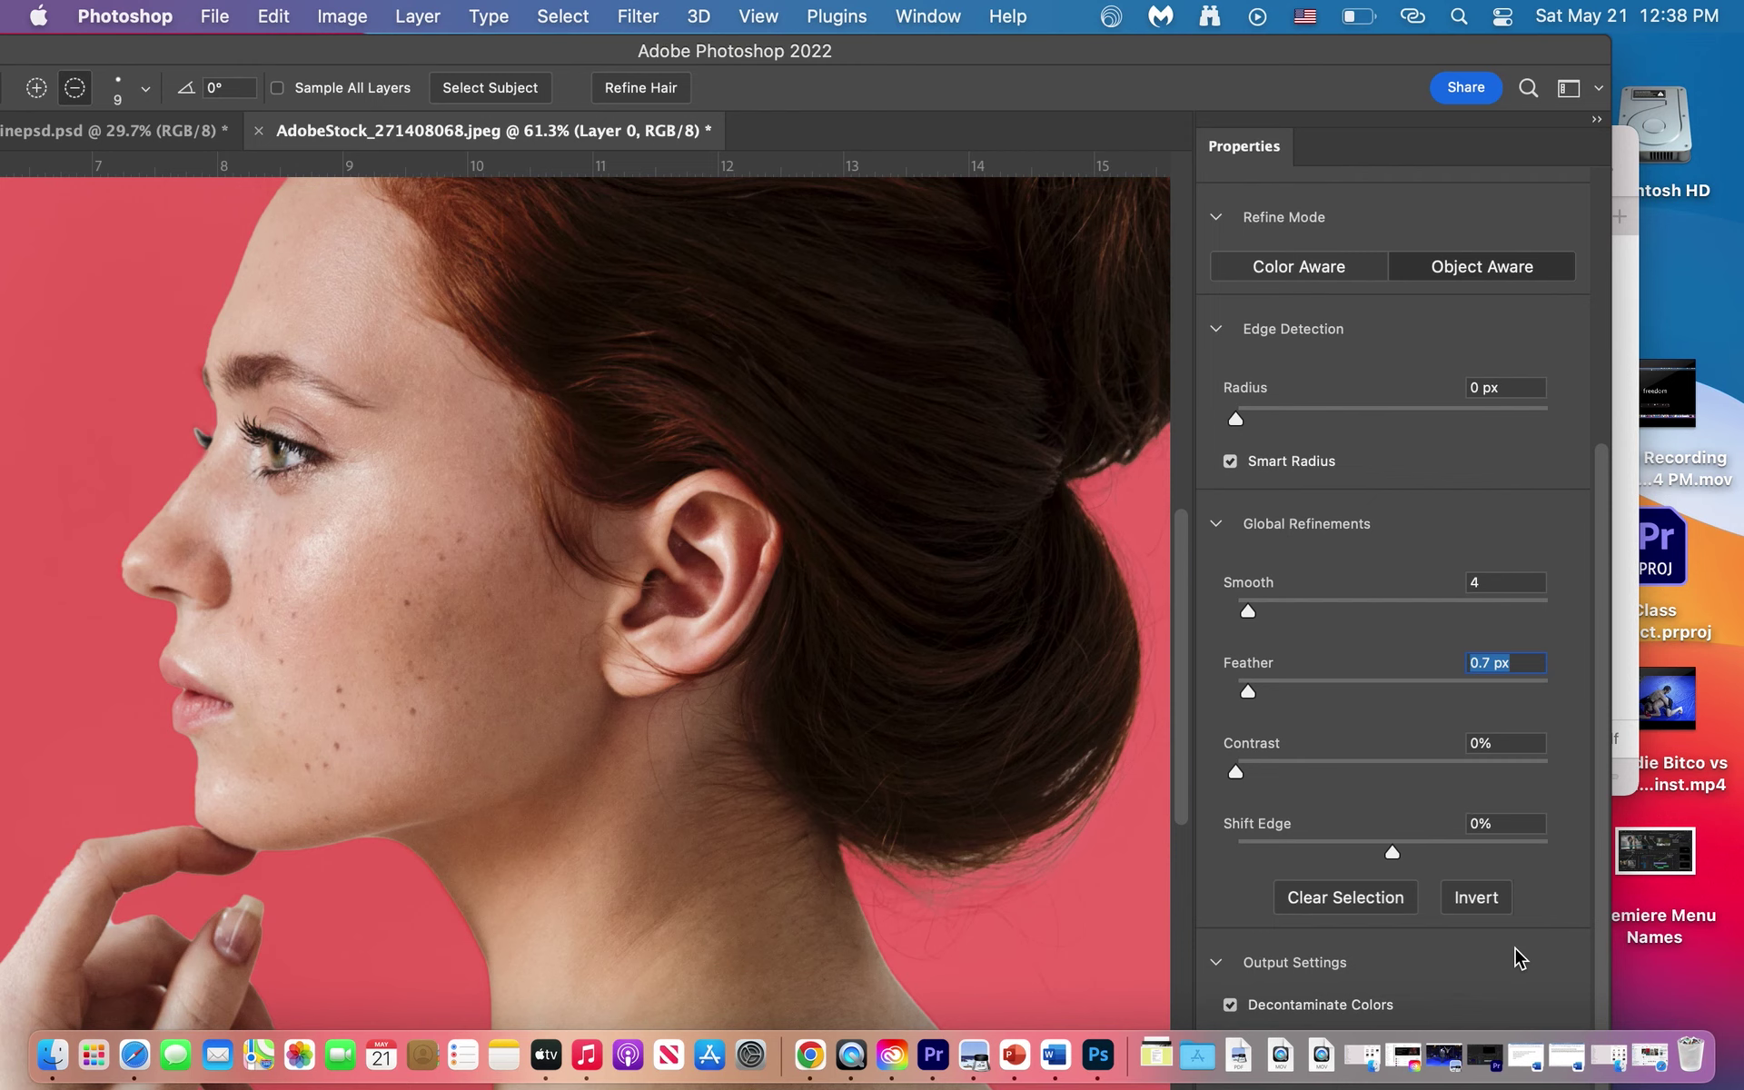
Step: Fit the Photoshop window back on screen and apply the Select and Mask refinements to the woman's photo
{"action": "left_click_drag", "start_coordinate": [1604, 45], "coordinate": [1575, 238]}
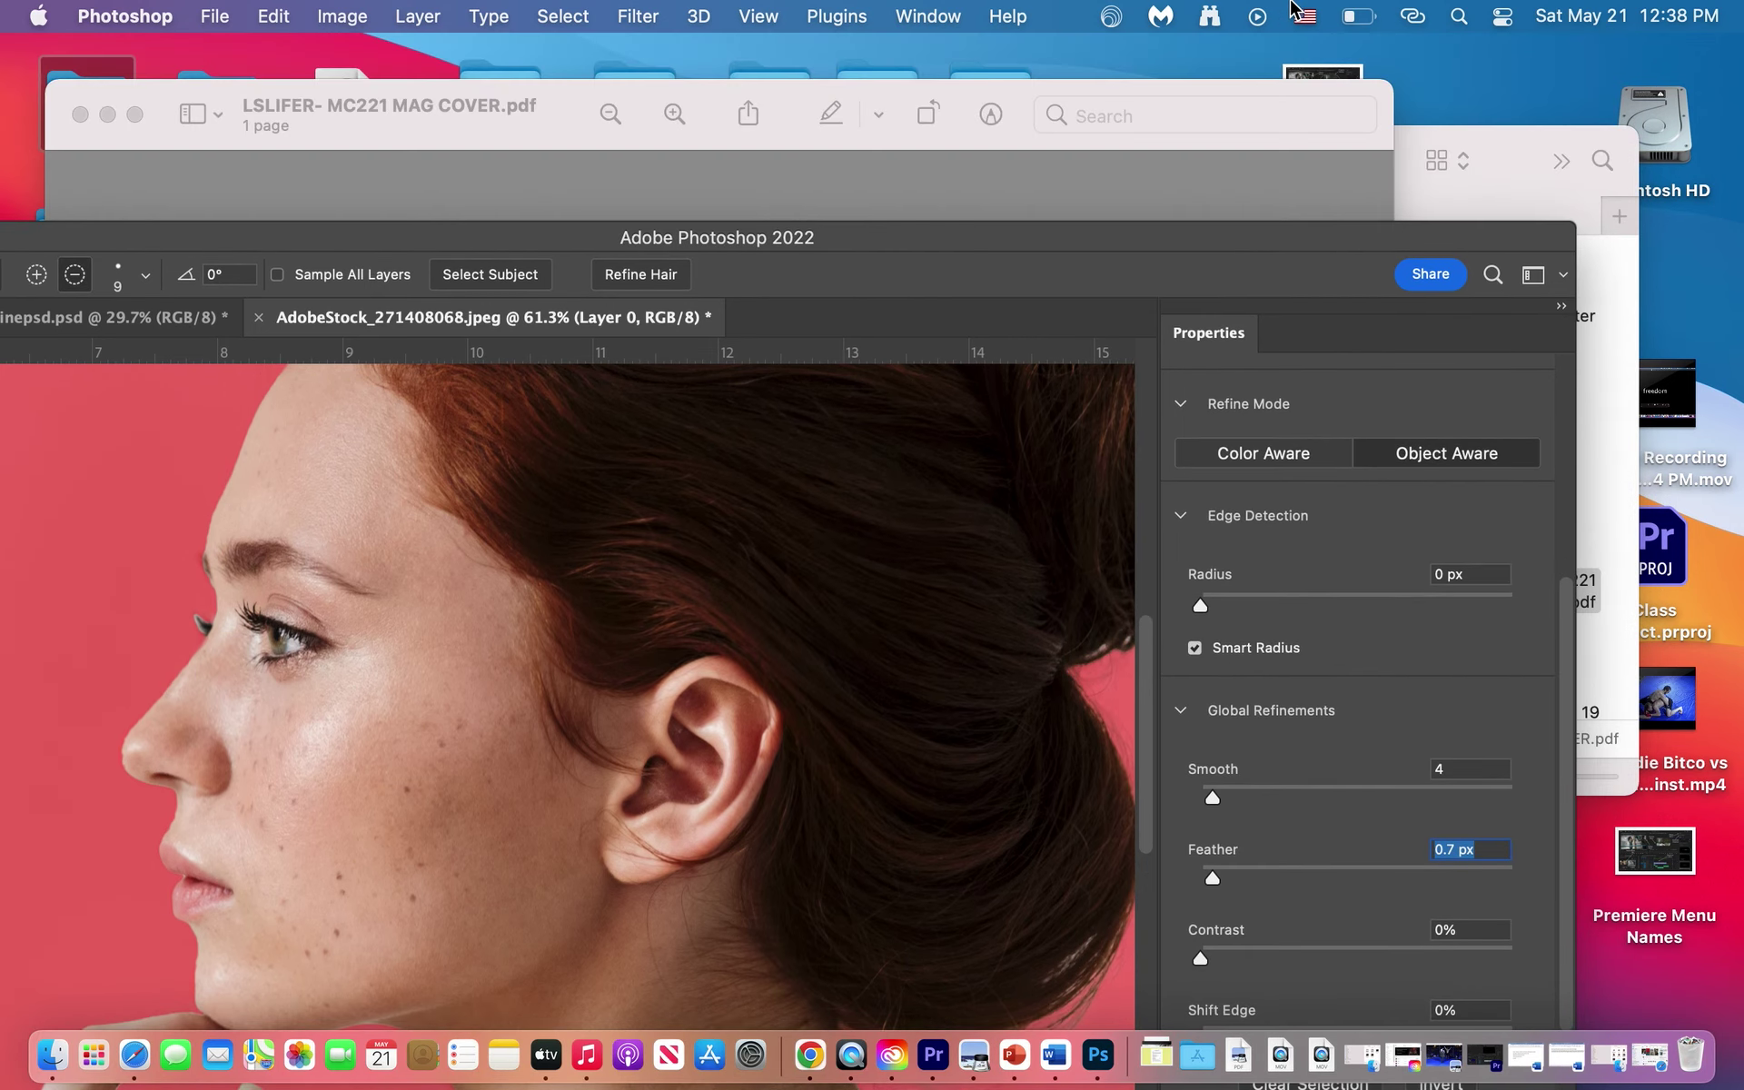
{"action": "double_click", "coordinate": [1245, 239]}
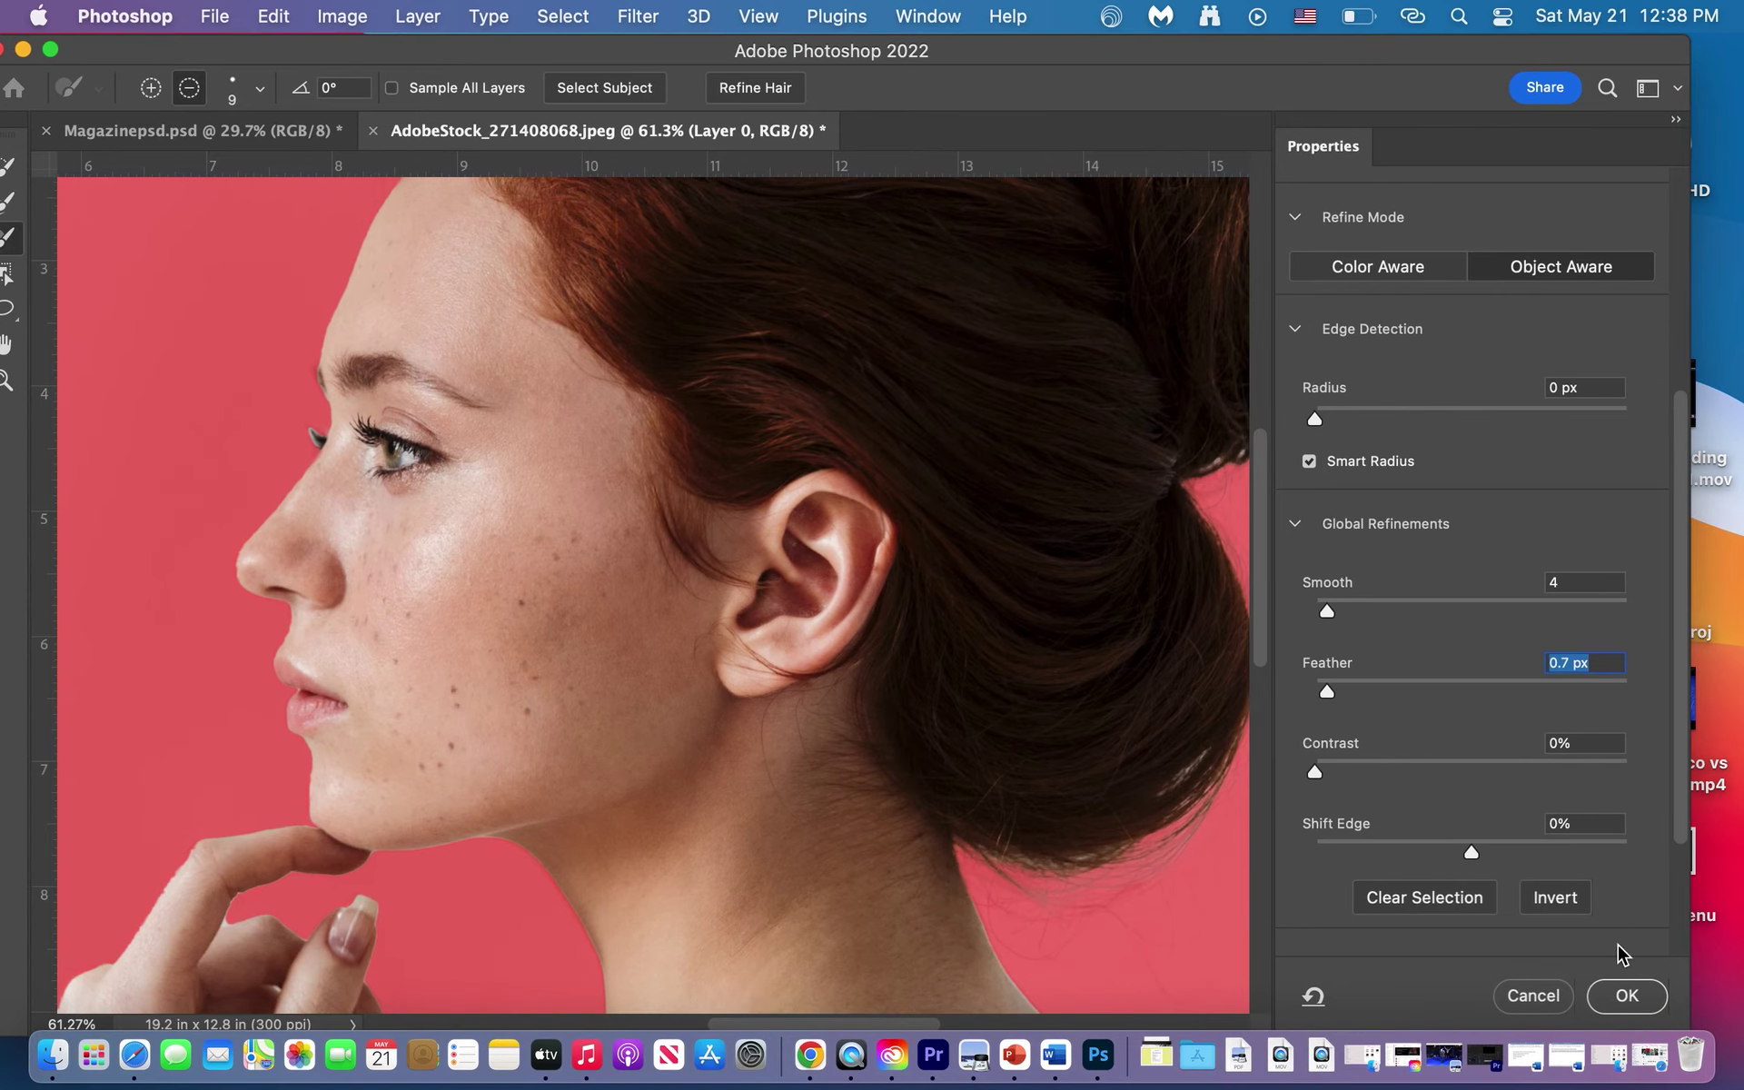
{"action": "left_click", "coordinate": [1626, 997]}
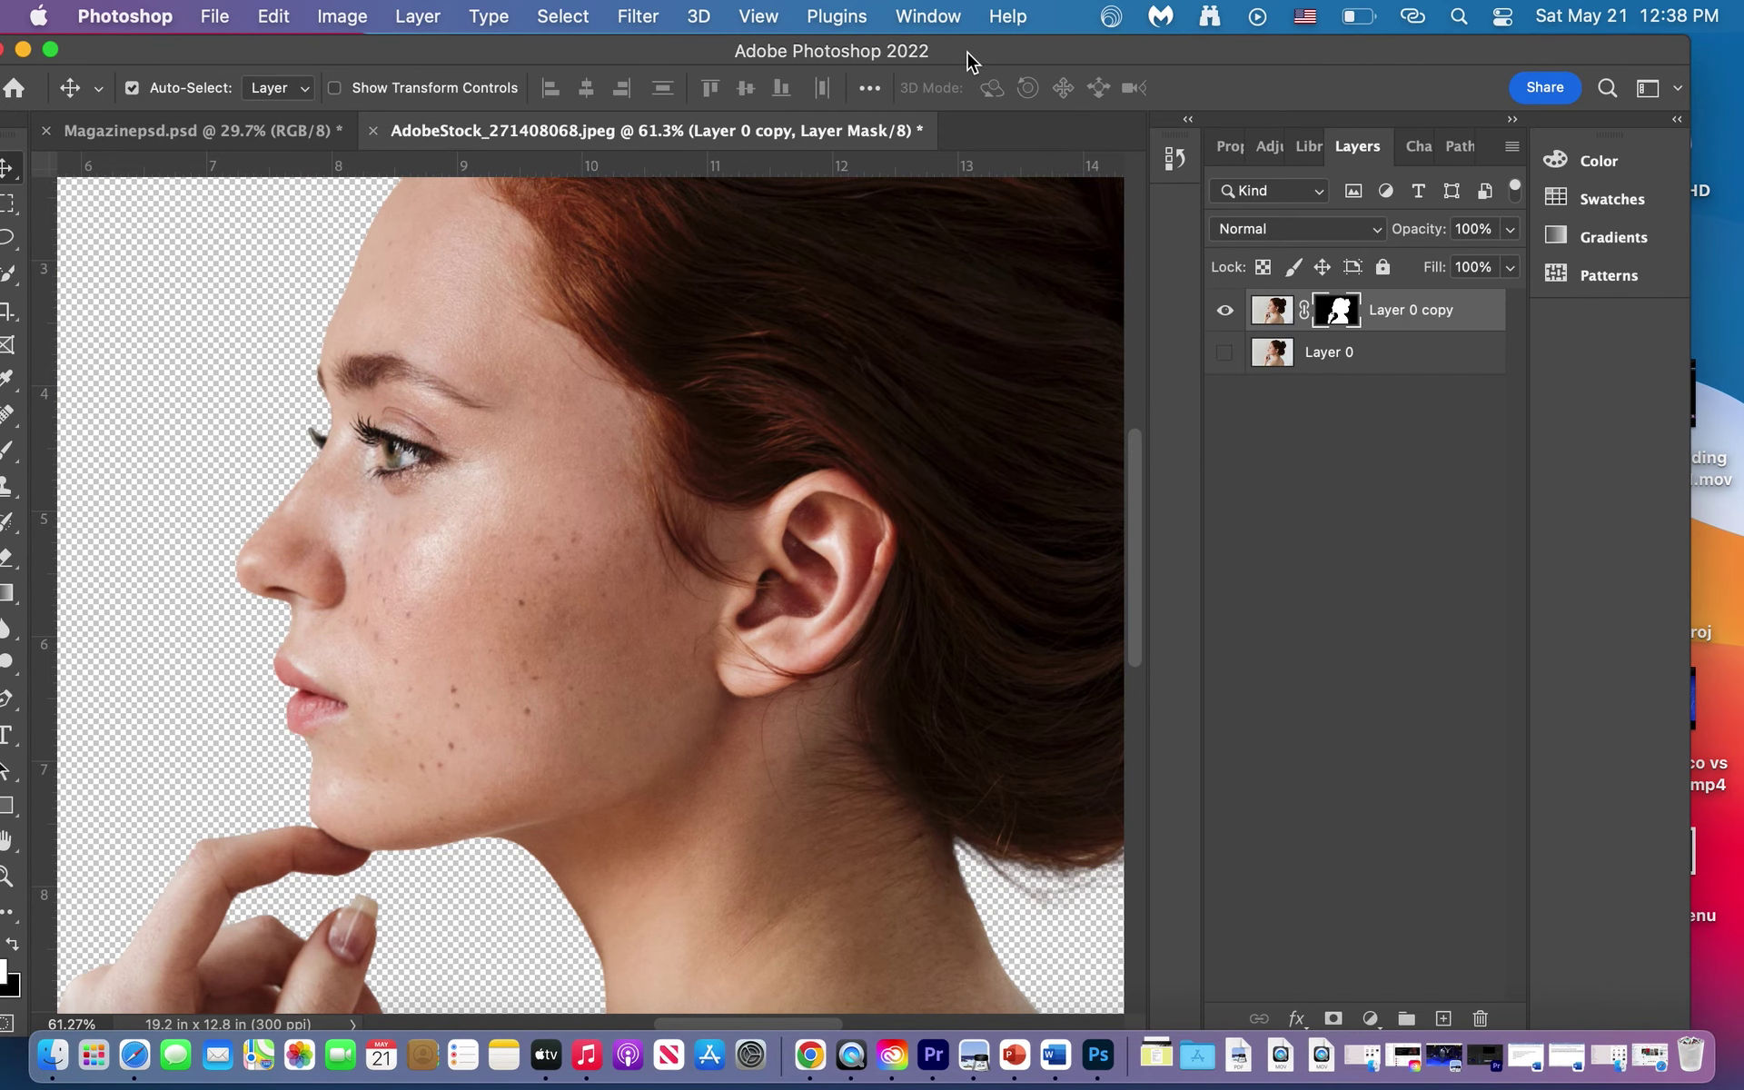
Step: Undock the AdobeStock photo and Magazinepsd.psd into separate floating windows, with the photo moved clear of the magazine's layer list
{"action": "left_click_drag", "start_coordinate": [726, 135], "coordinate": [1034, 344]}
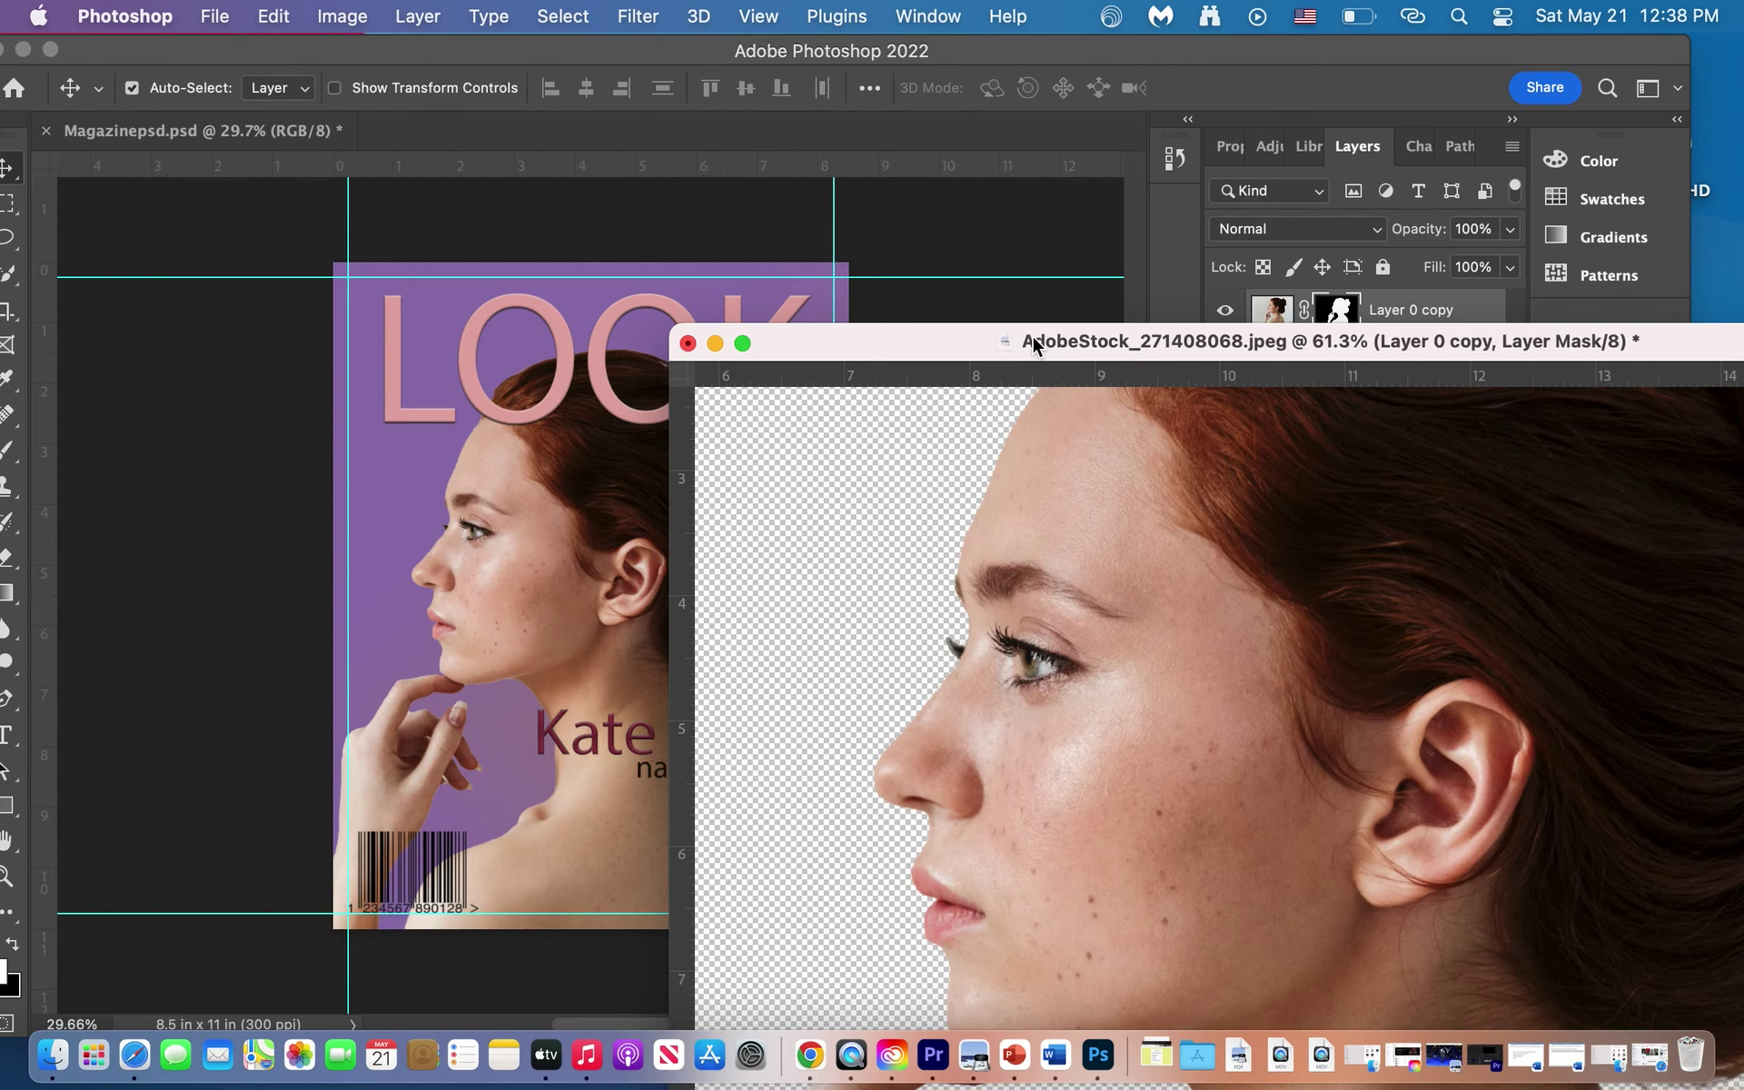
{"action": "left_click_drag", "start_coordinate": [159, 130], "coordinate": [214, 259]}
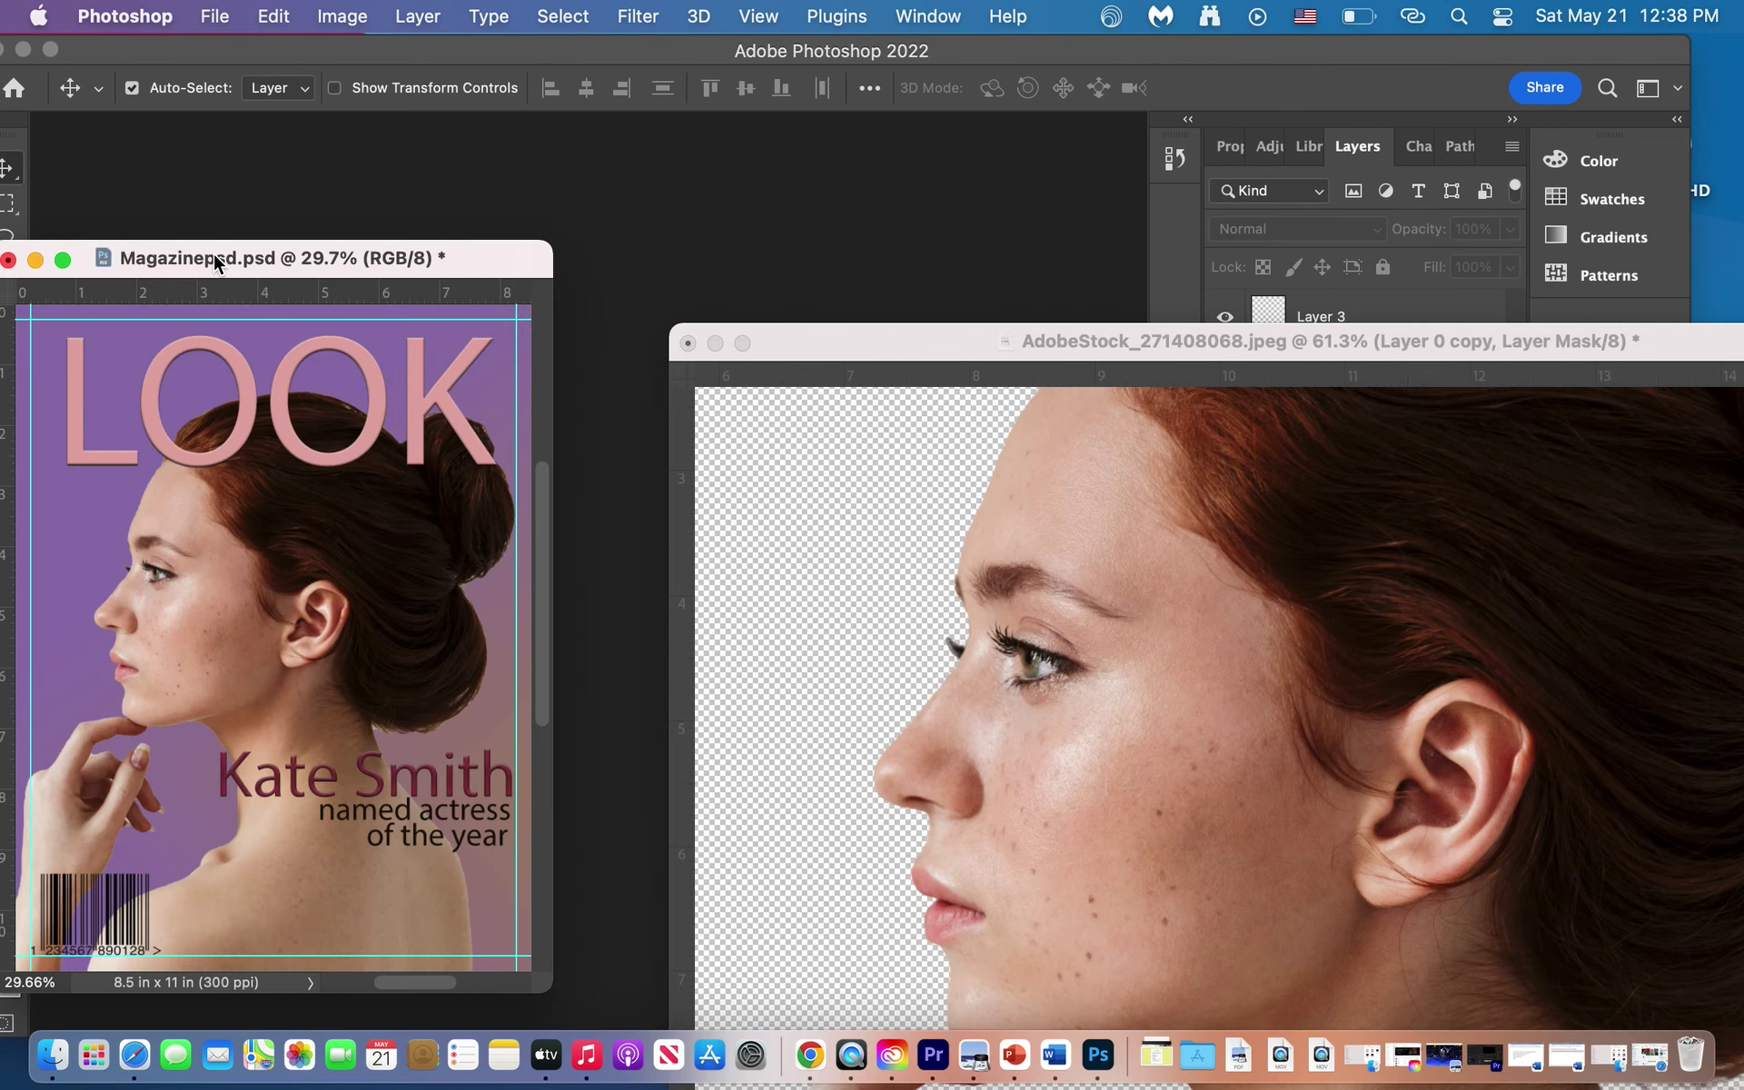
{"action": "left_click_drag", "start_coordinate": [880, 325], "coordinate": [1543, 356]}
Step: Delete Layer 1, the old cut-out of the woman, from the Magazinepsd.psd cover
{"action": "left_click", "coordinate": [387, 263]}
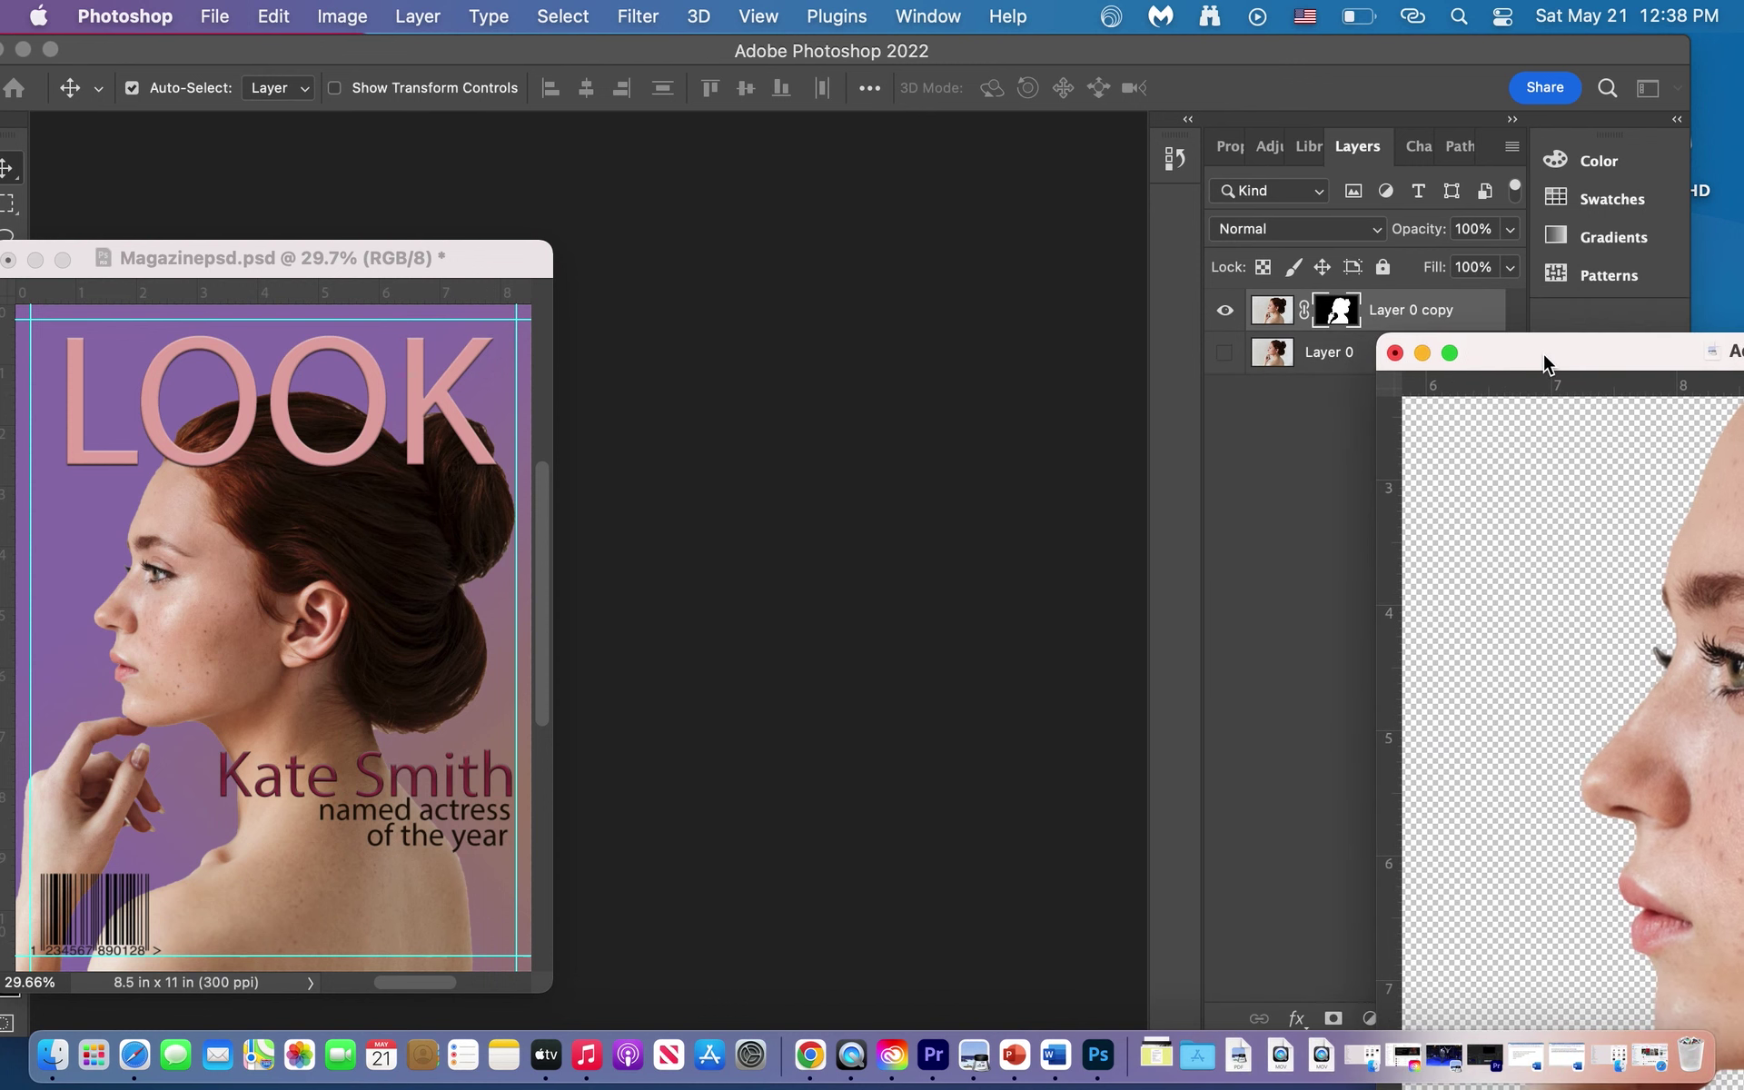
{"action": "left_click", "coordinate": [509, 265]}
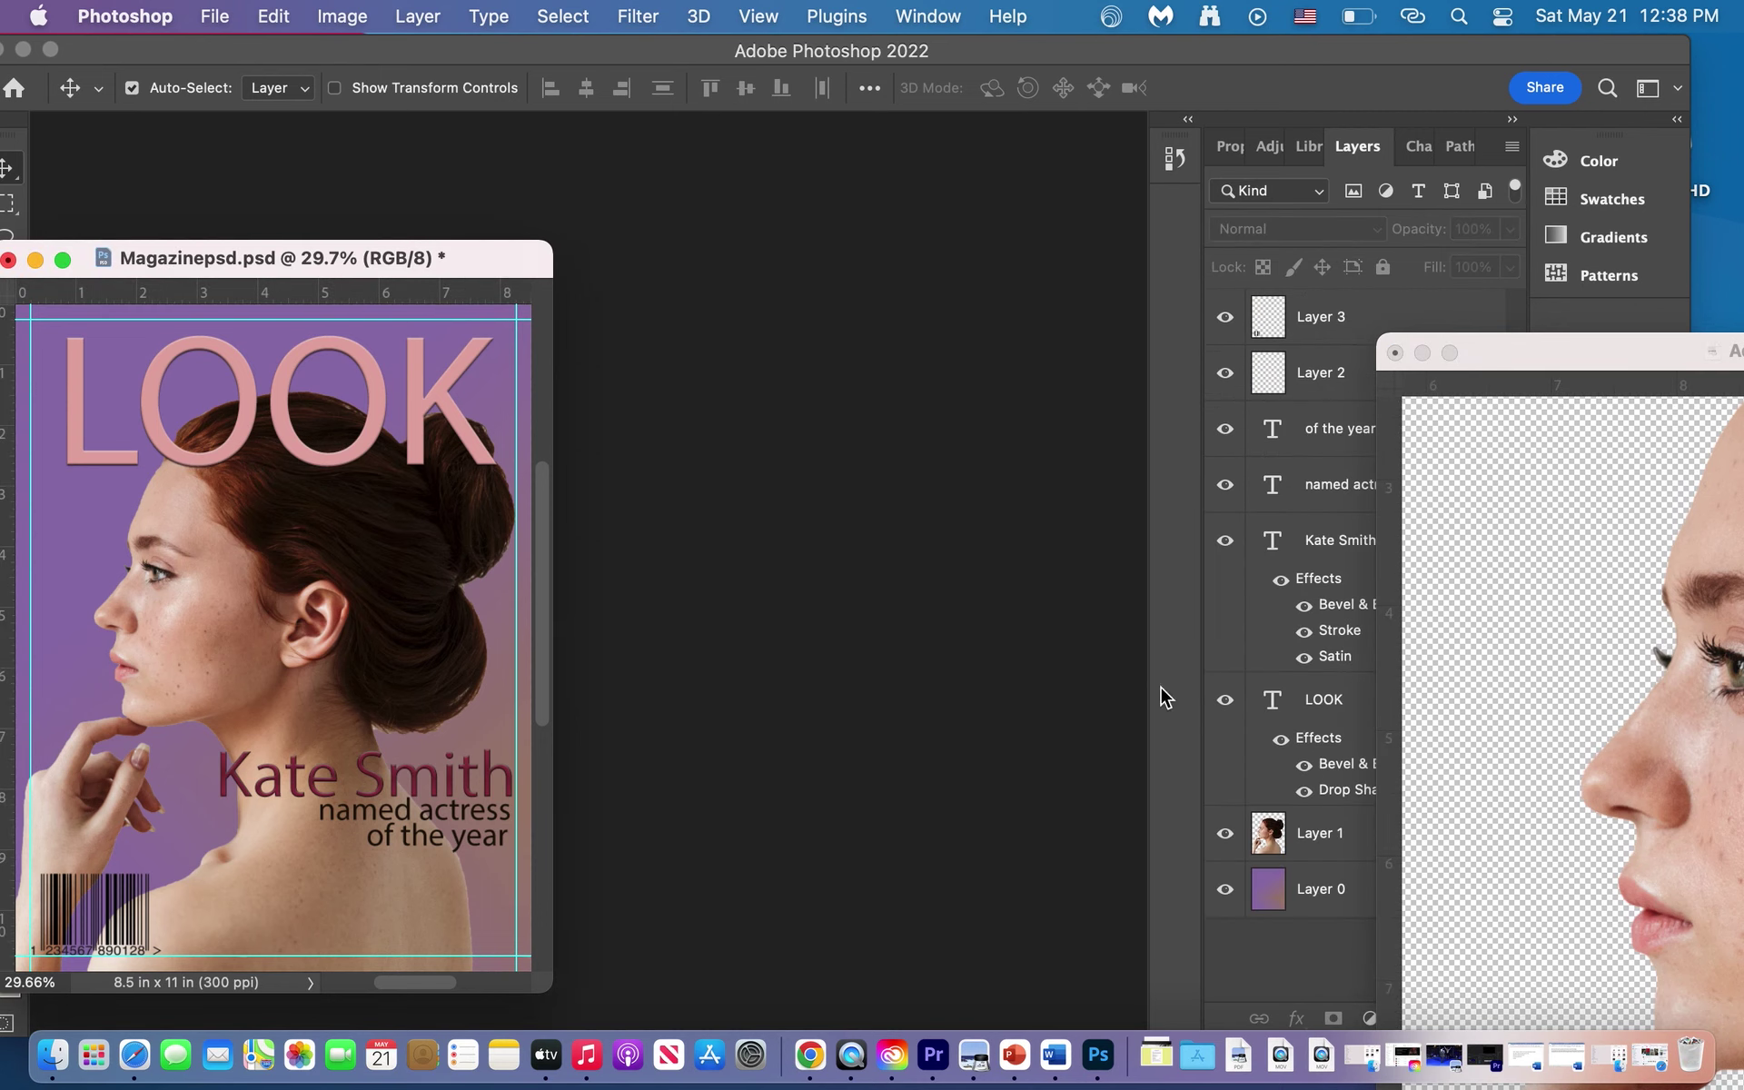
{"action": "left_click", "coordinate": [1271, 841]}
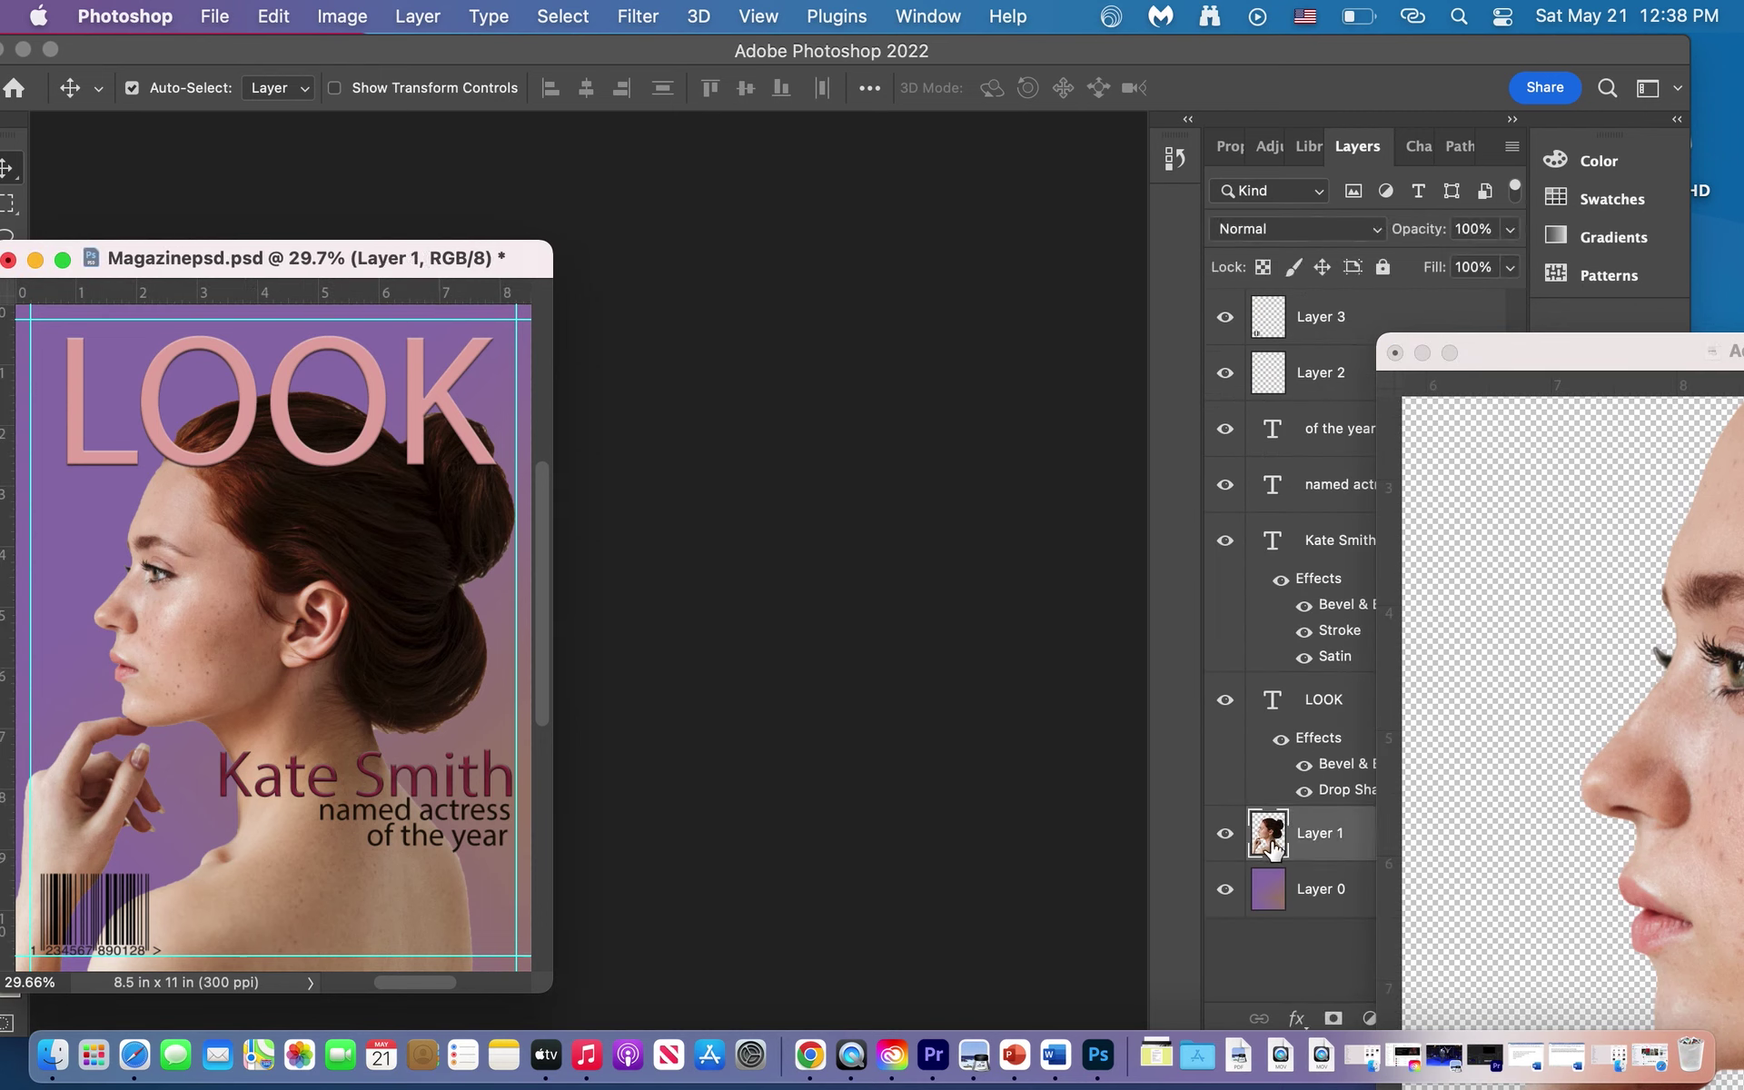
{"action": "key", "text": "BackSpace"}
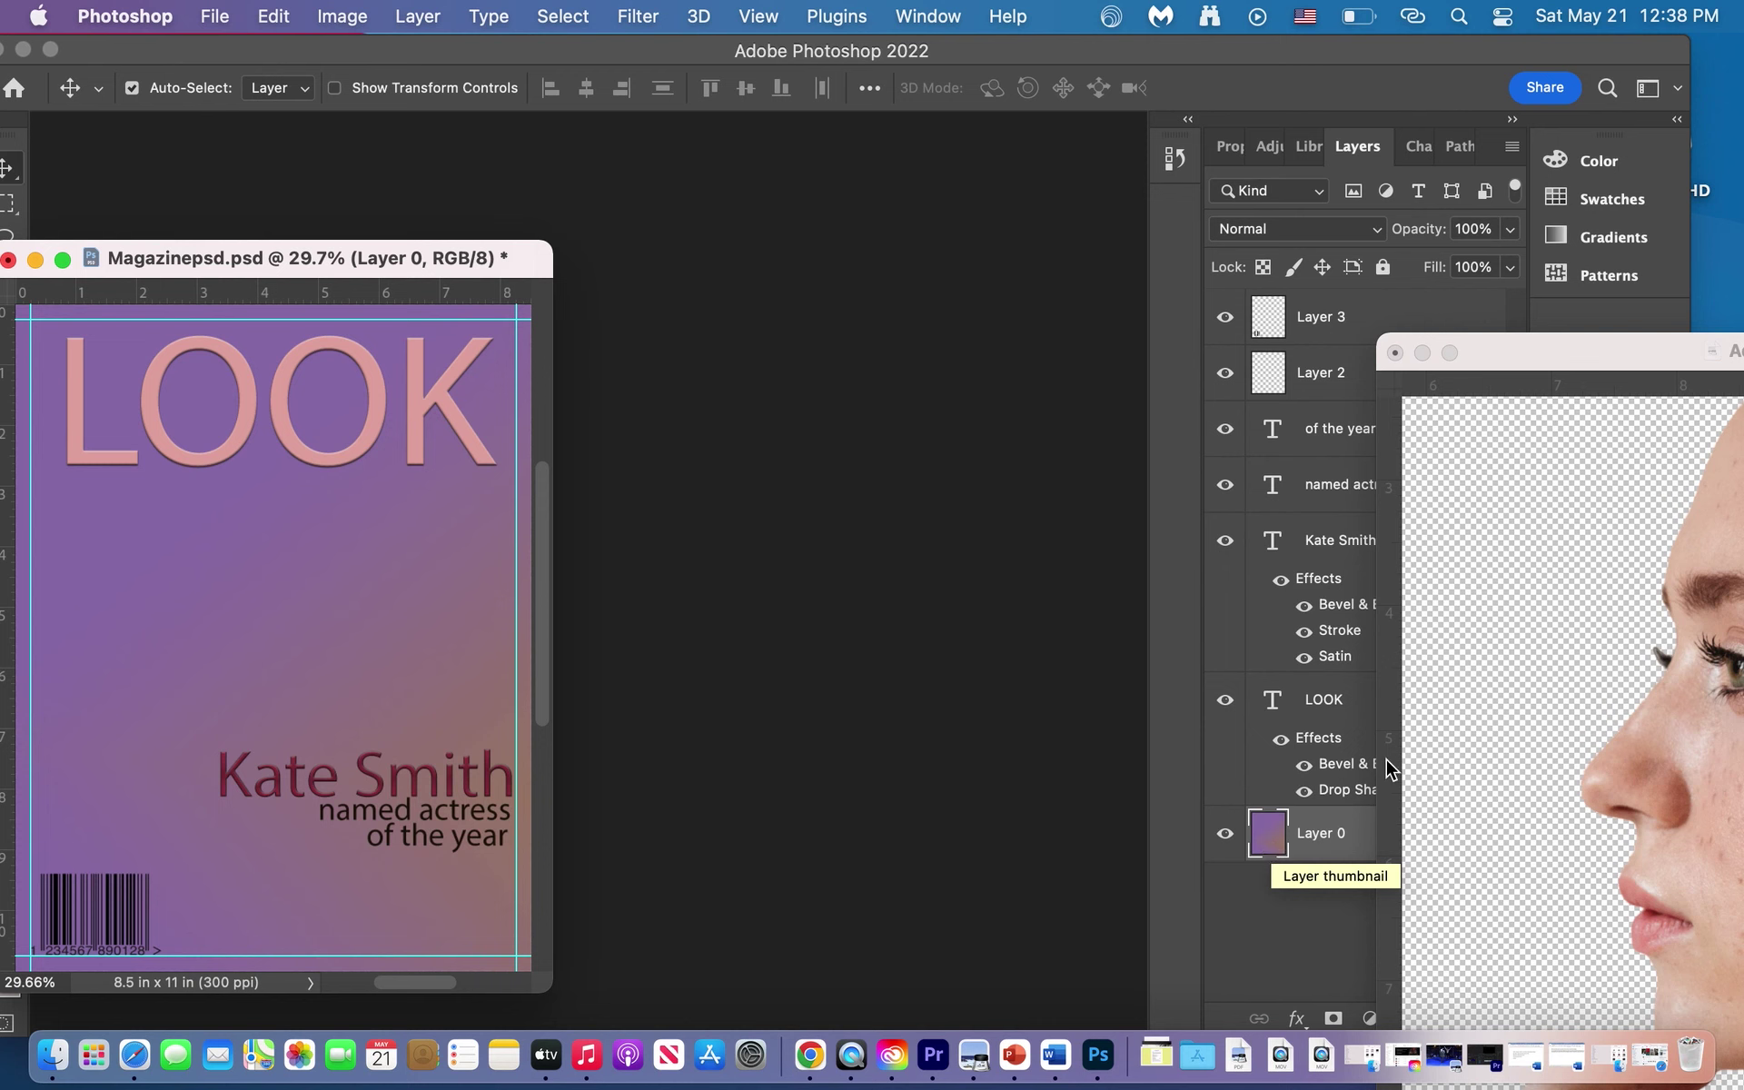
Step: Copy the newly masked woman layer from the AdobeStock photo onto the magazine cover, above the purple gradient background
{"action": "left_click_drag", "start_coordinate": [1533, 340], "coordinate": [1016, 275]}
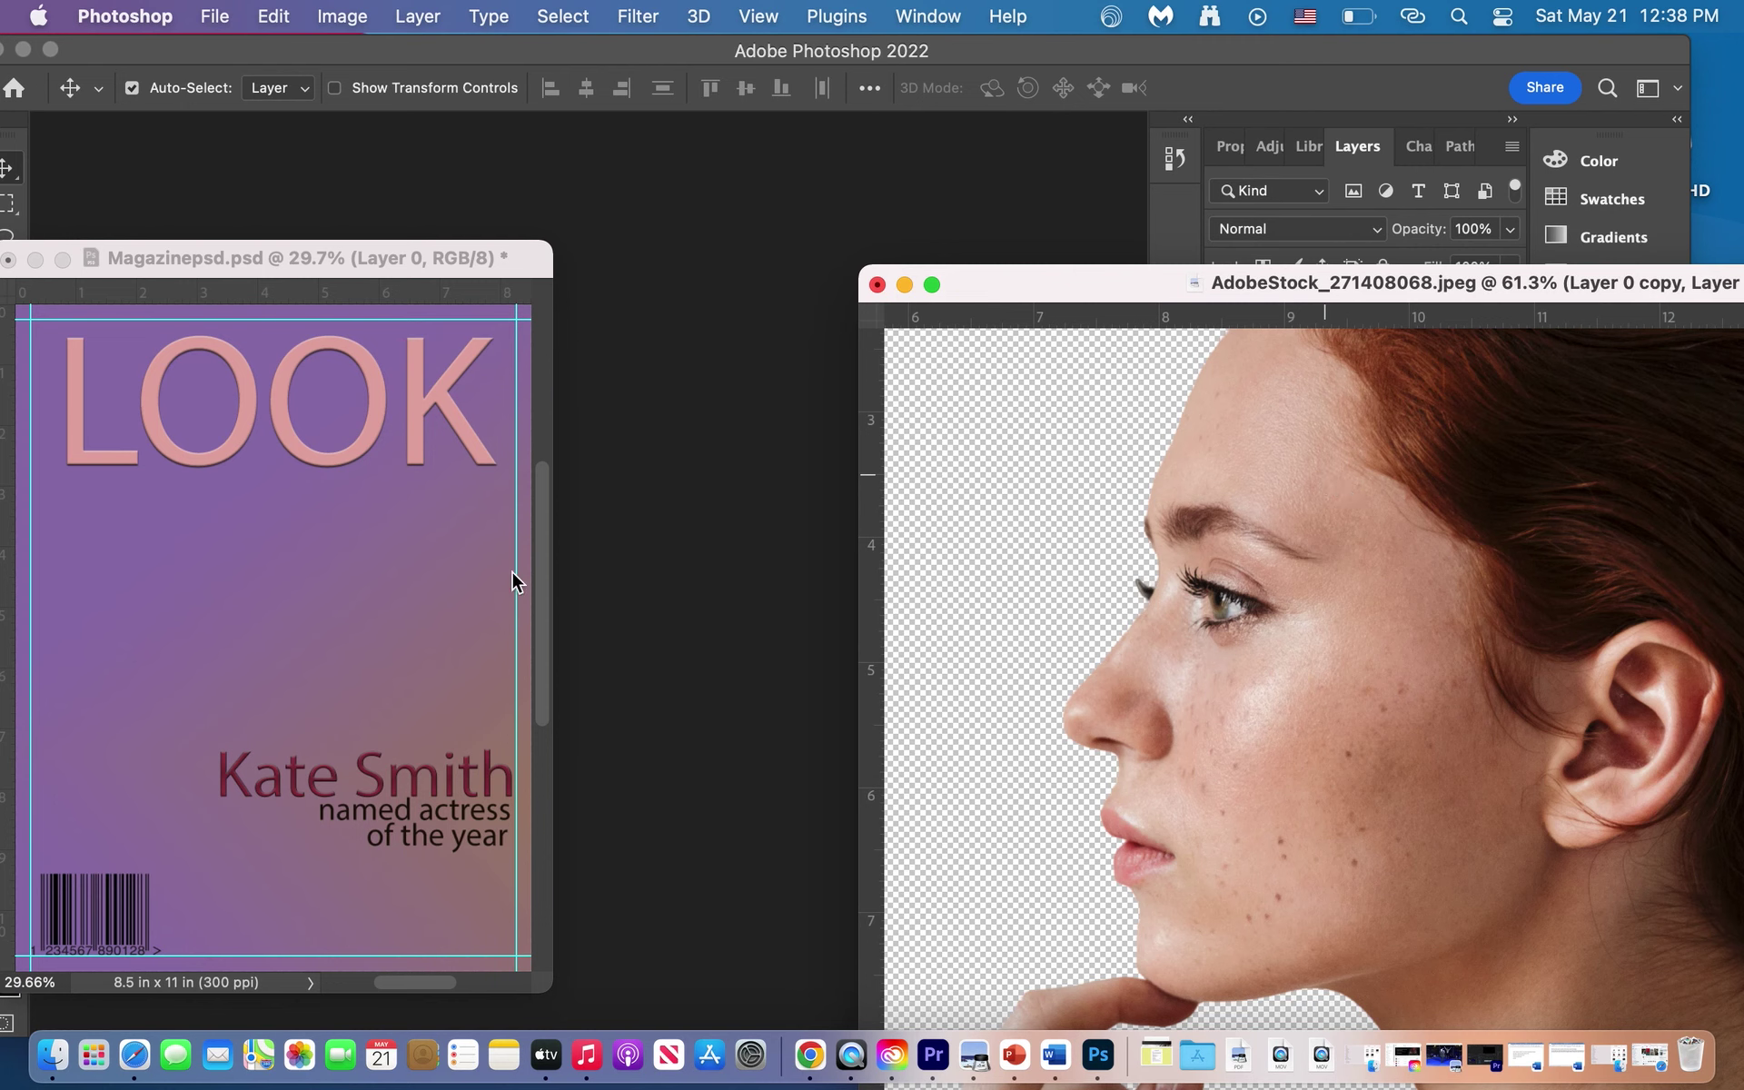
{"action": "left_click_drag", "start_coordinate": [312, 590], "coordinate": [246, 565]}
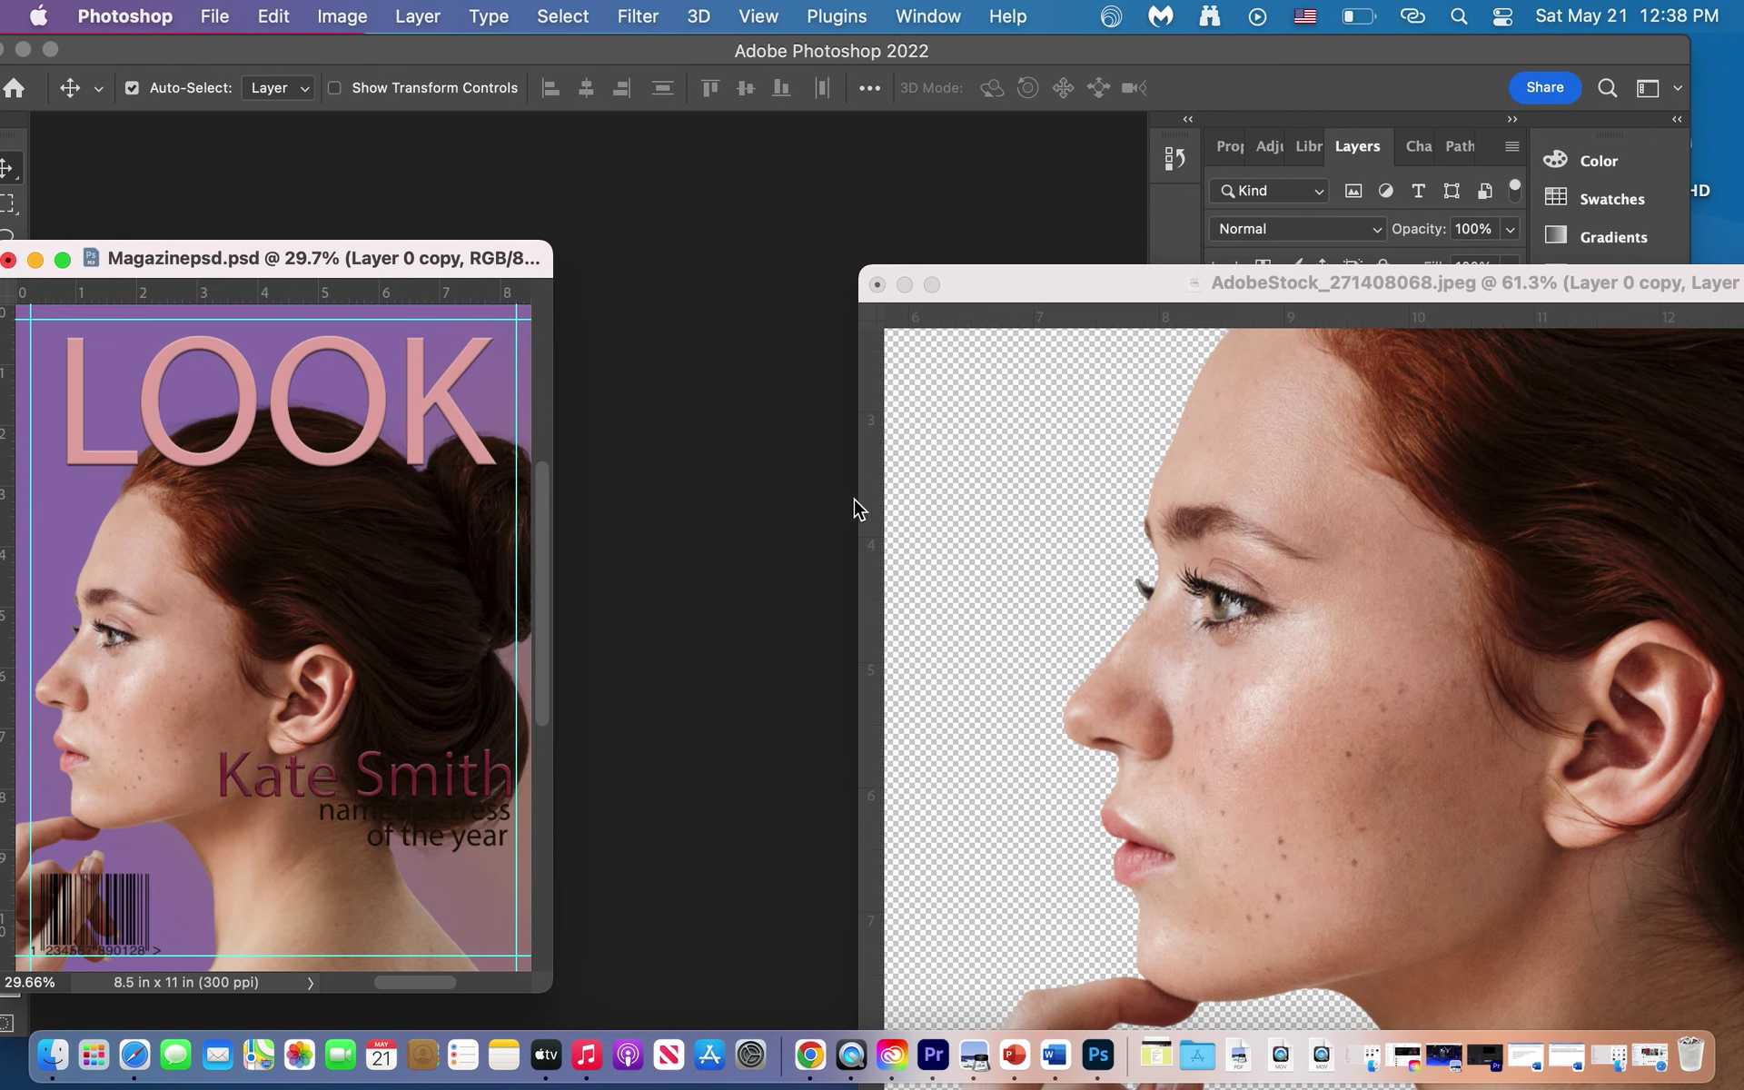
Step: Minimize the AdobeStock photo window and dock Magazinepsd.psd back into the main workspace
{"action": "left_click", "coordinate": [905, 284]}
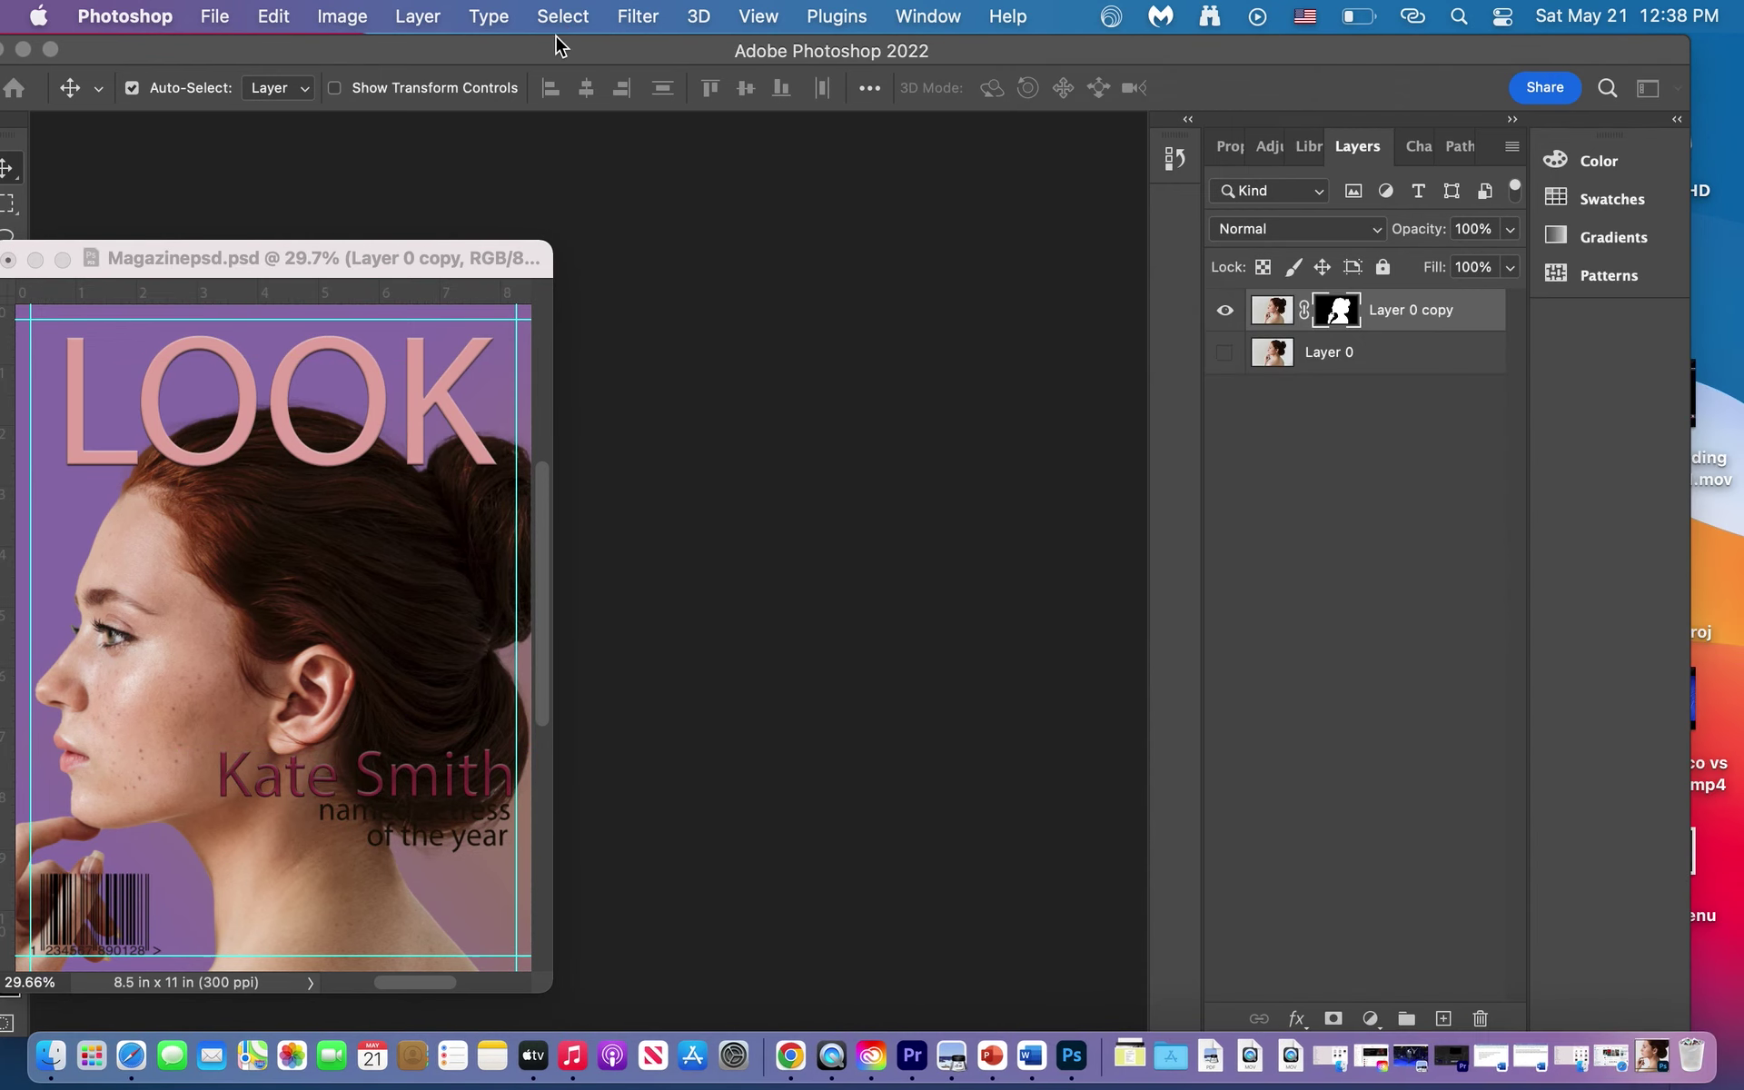
{"action": "left_click_drag", "start_coordinate": [386, 258], "coordinate": [761, 136]}
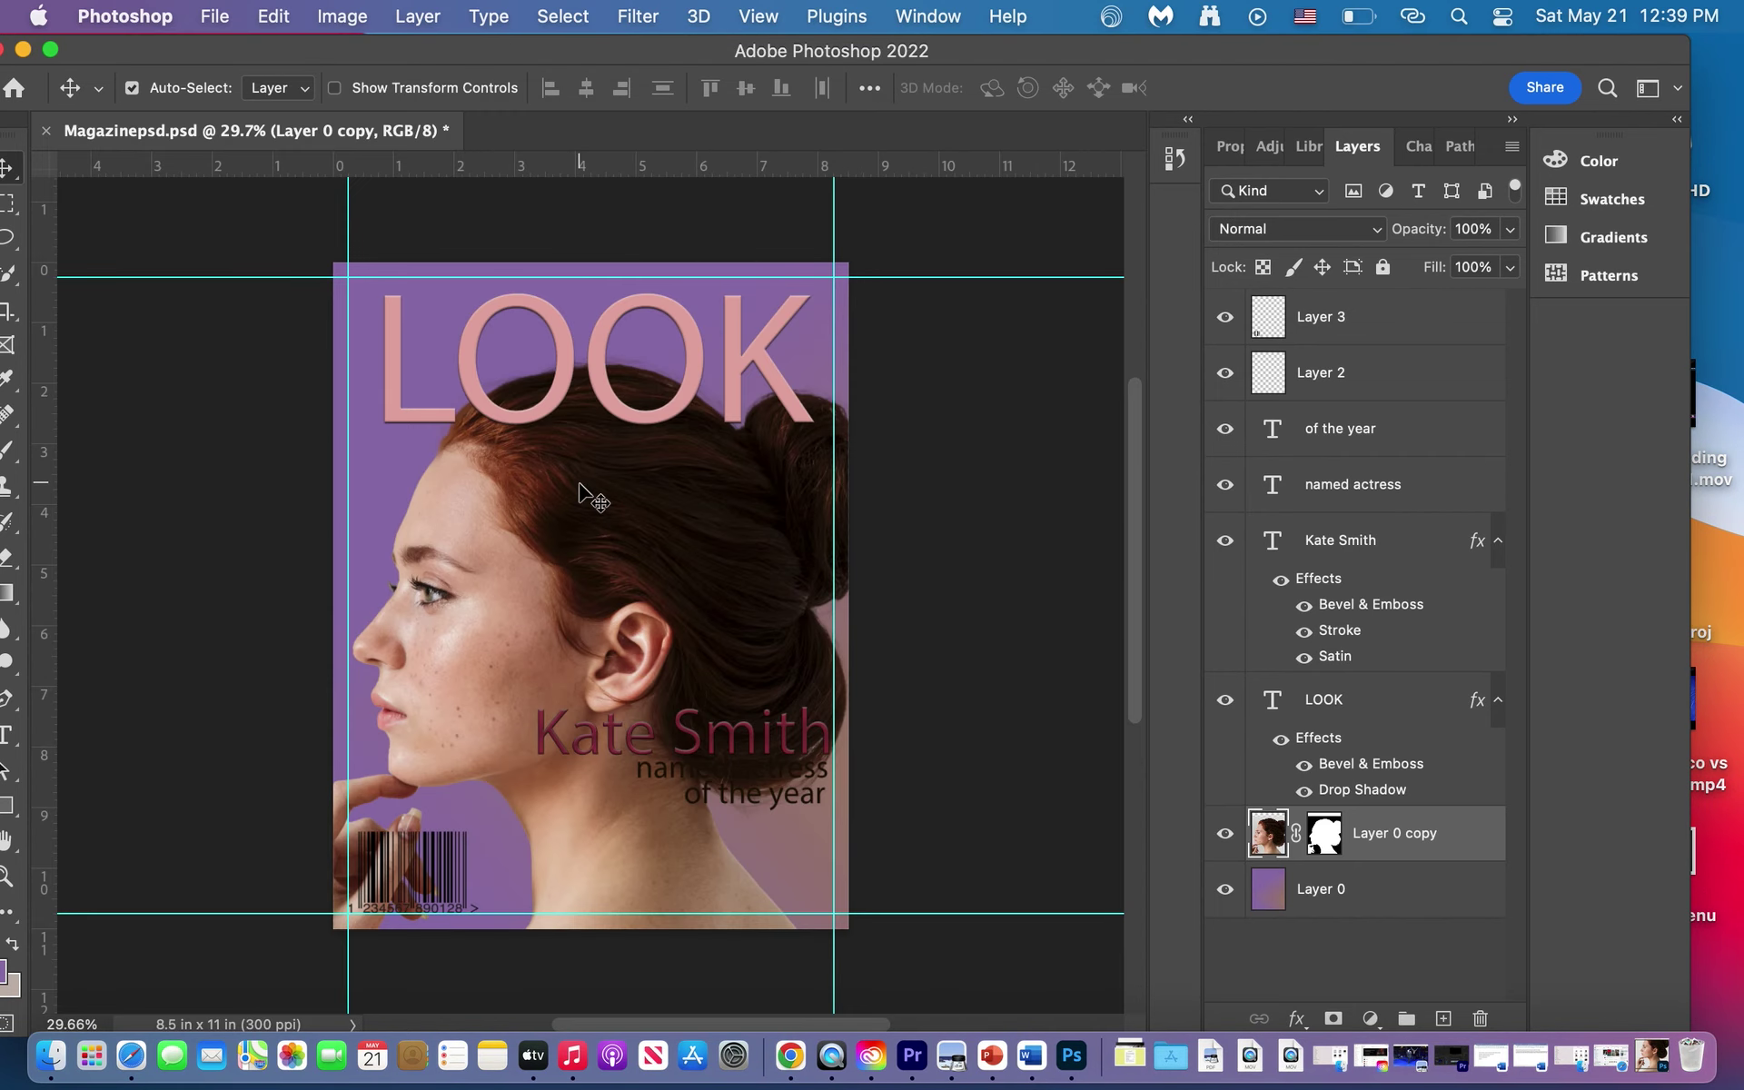